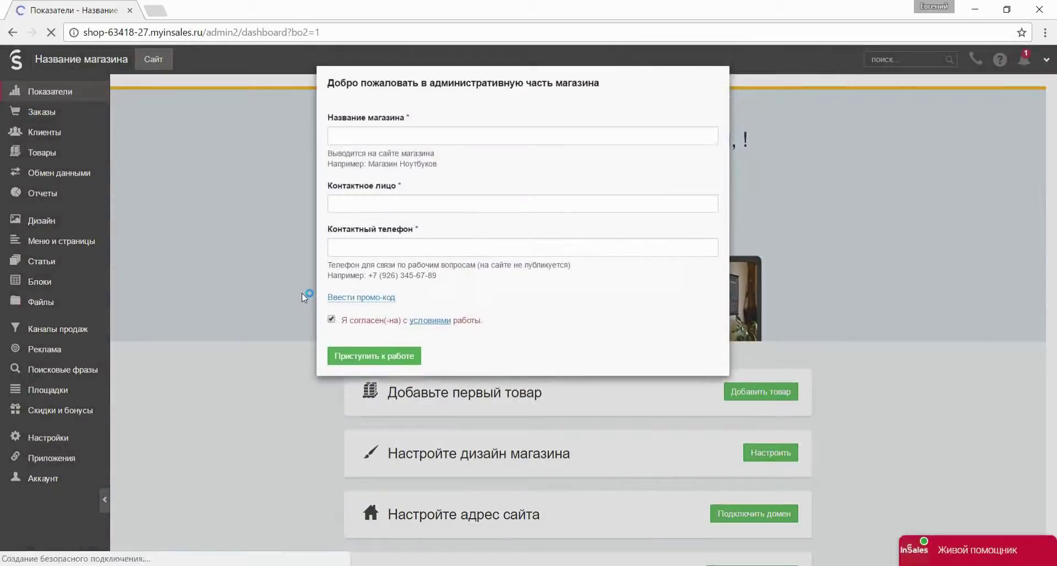
# Name the new store Магазин игрушек, enter the contact person and phone, and activate the account.
pyautogui.click(373, 135)
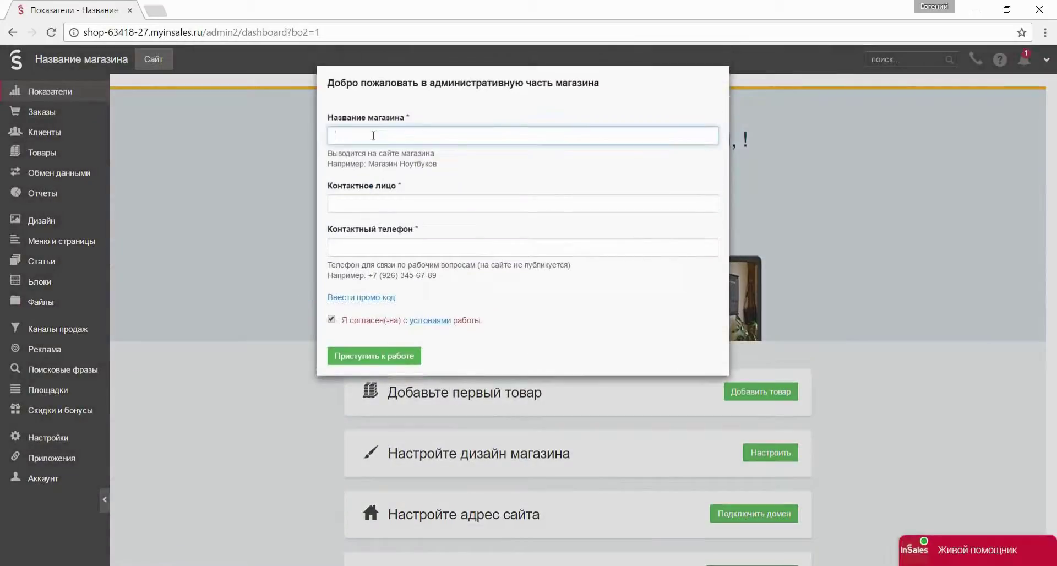
pyautogui.click(374, 204)
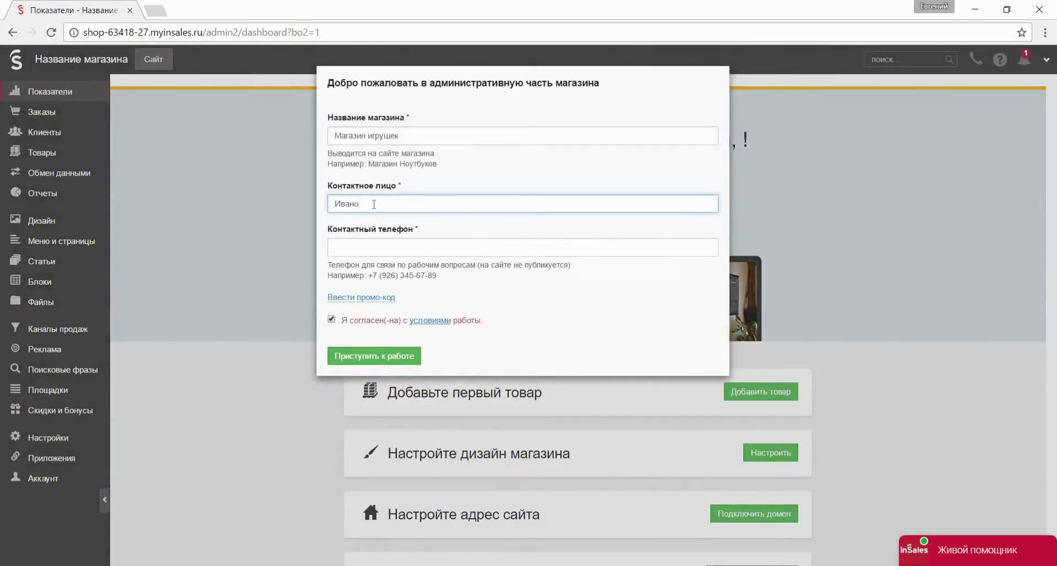
pyautogui.click(377, 243)
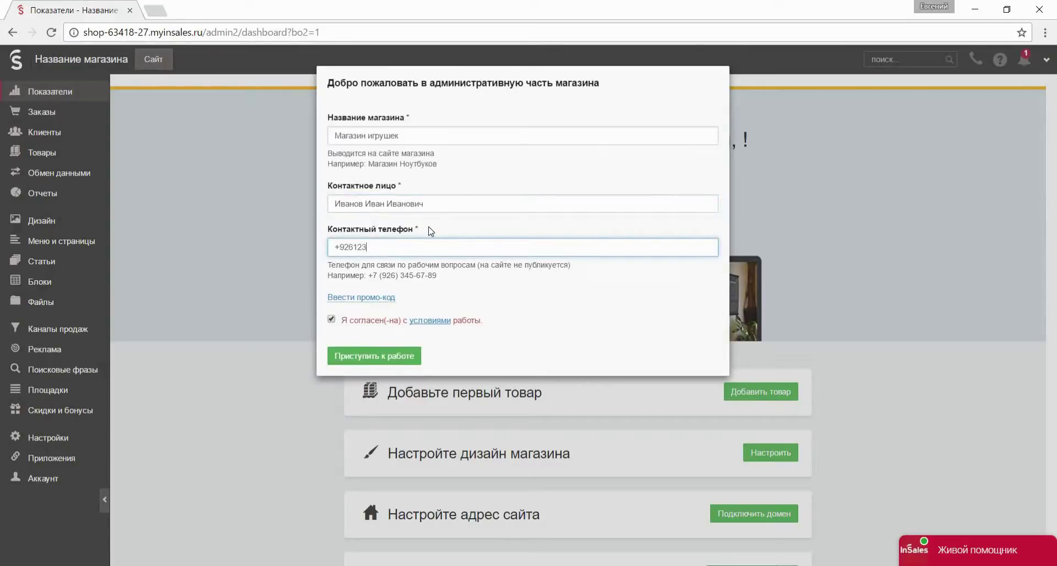
pyautogui.click(406, 357)
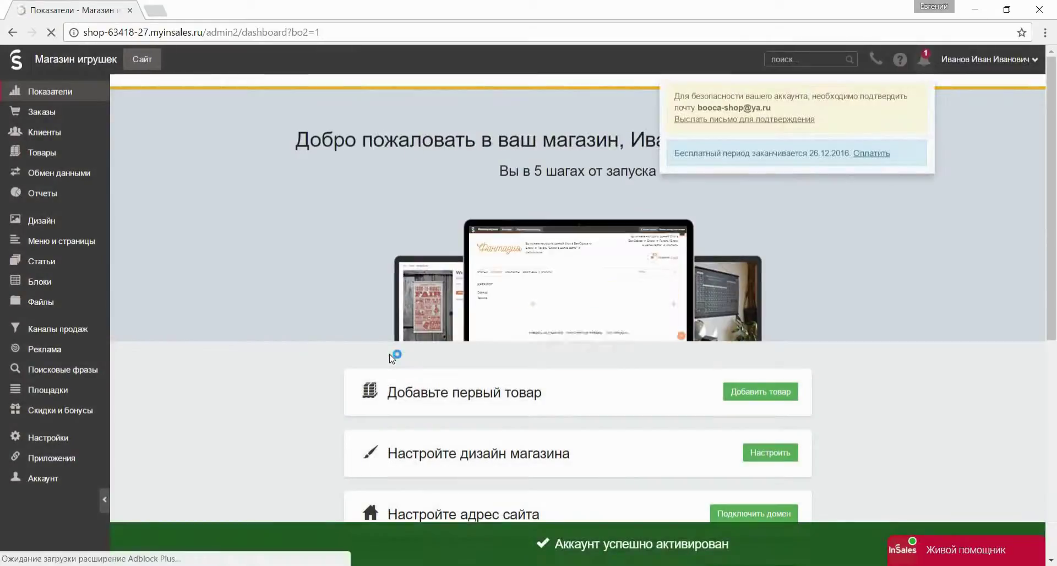
# Set the store card location to Россия, г Москва, Москва, forbid ordering beyond stock, and save.
pyautogui.click(82, 436)
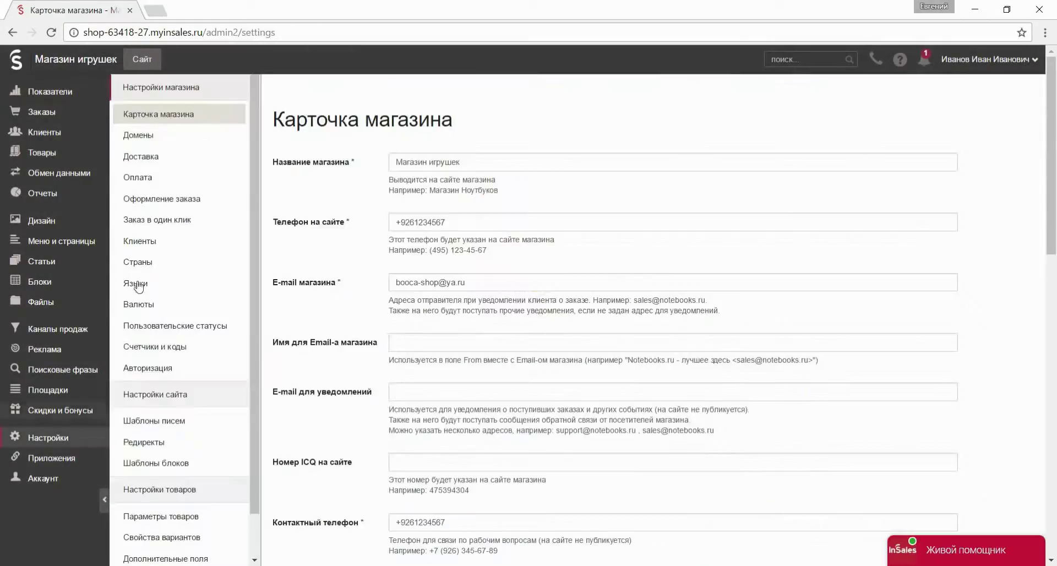
pyautogui.press('Tab')
pyautogui.scroll(-8, 366, 324)
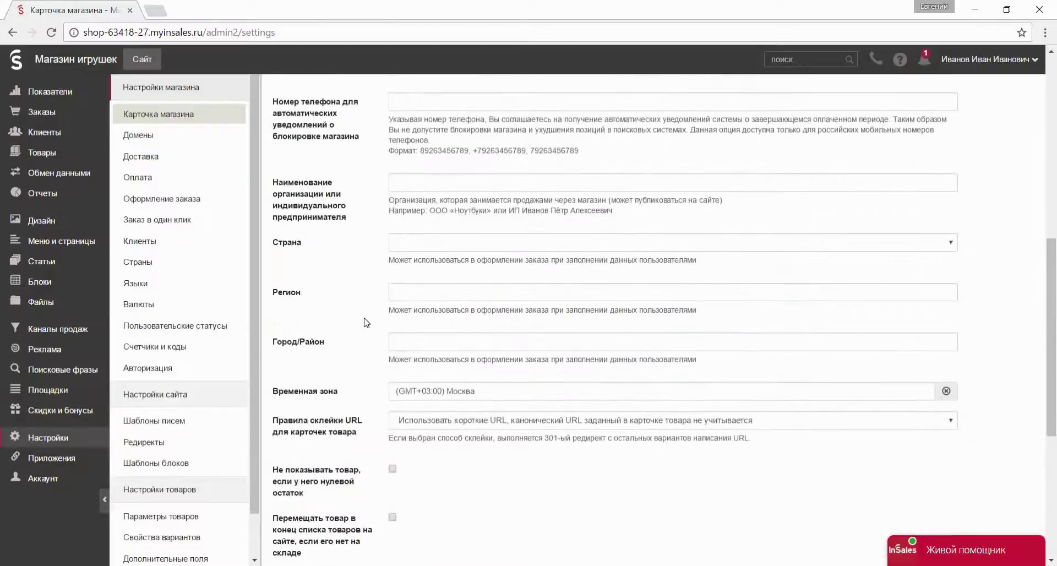
pyautogui.click(399, 245)
pyautogui.scroll(-20, 438, 344)
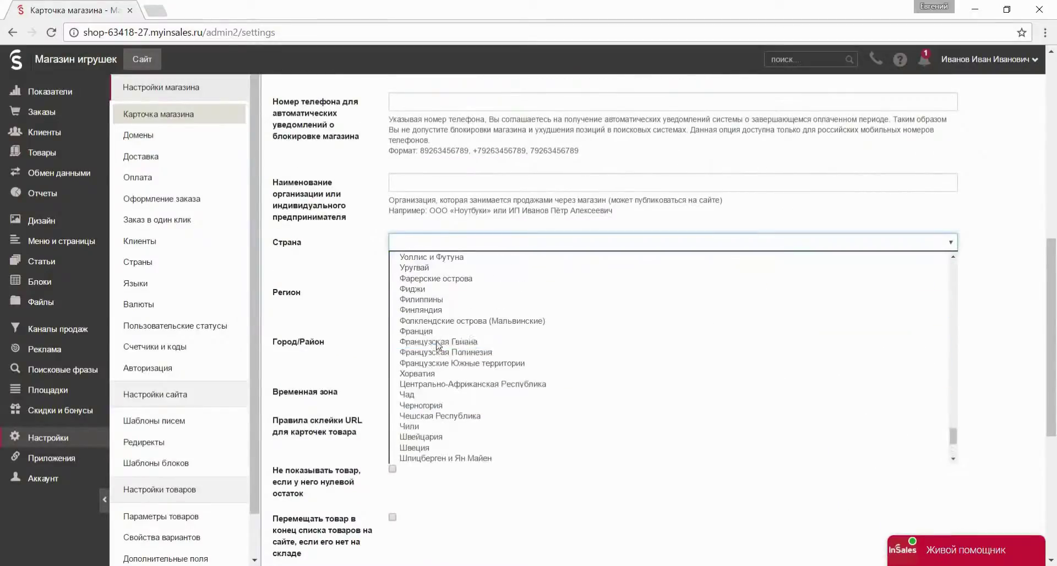
pyautogui.scroll(3, 438, 344)
pyautogui.click(438, 337)
pyautogui.click(424, 292)
pyautogui.write('г Москва')
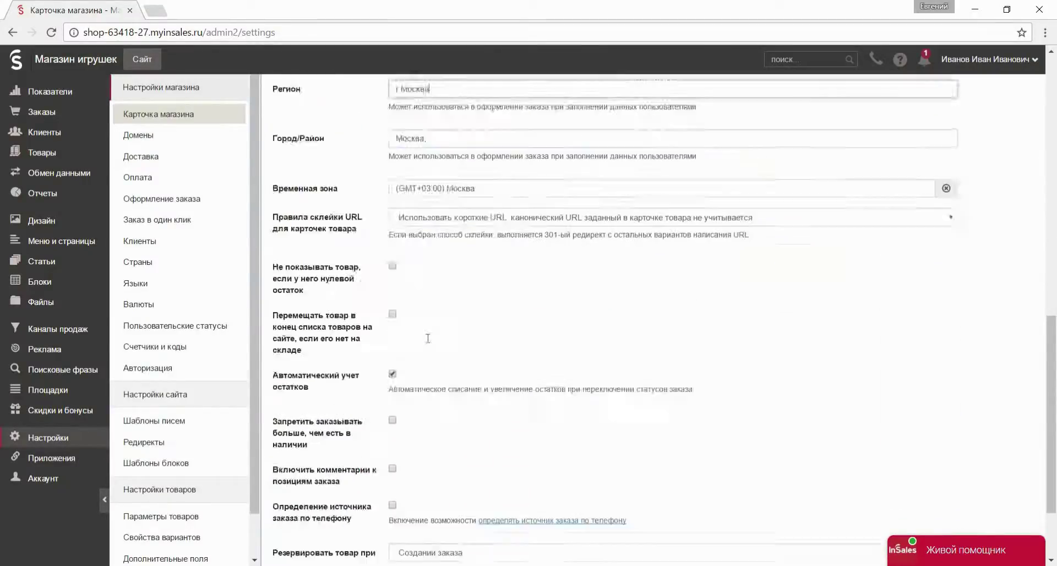
pyautogui.scroll(-2, 428, 338)
pyautogui.click(392, 311)
pyautogui.click(307, 503)
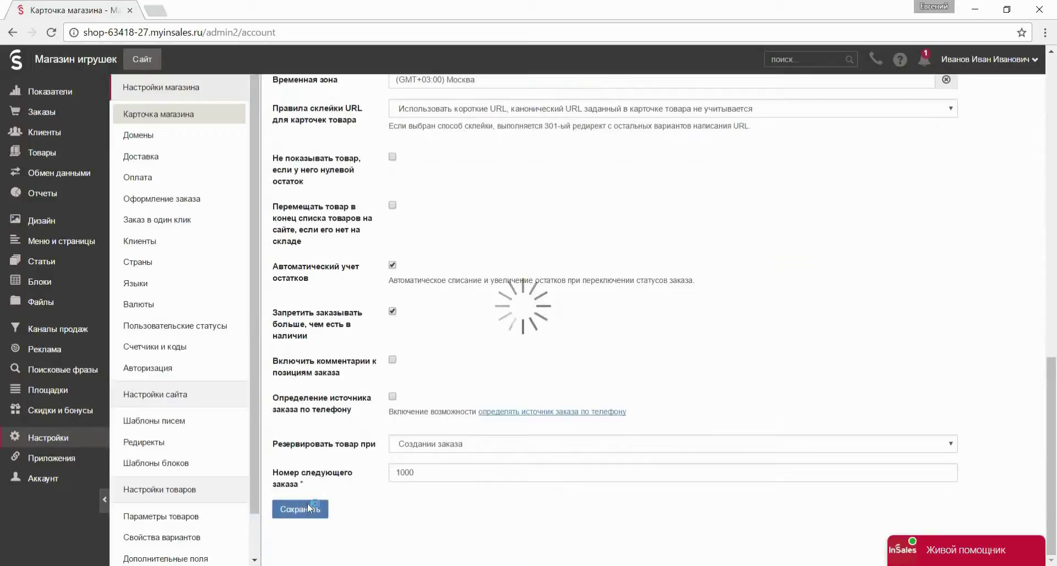
# Add booca.ru as the store's primary domain.
pyautogui.click(182, 137)
pyautogui.click(373, 192)
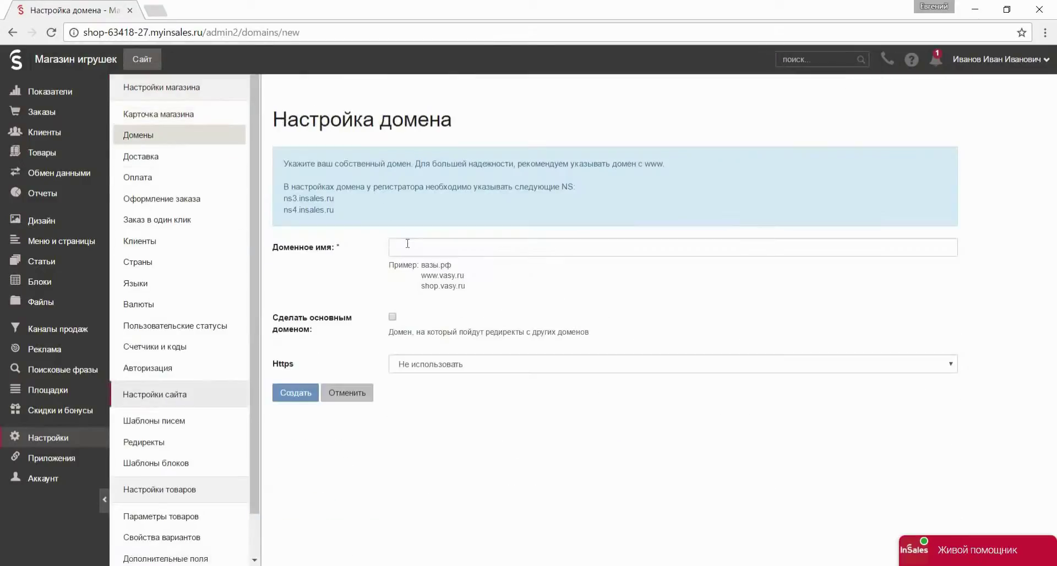
pyautogui.click(408, 245)
pyautogui.write('boe')
pyautogui.click(392, 316)
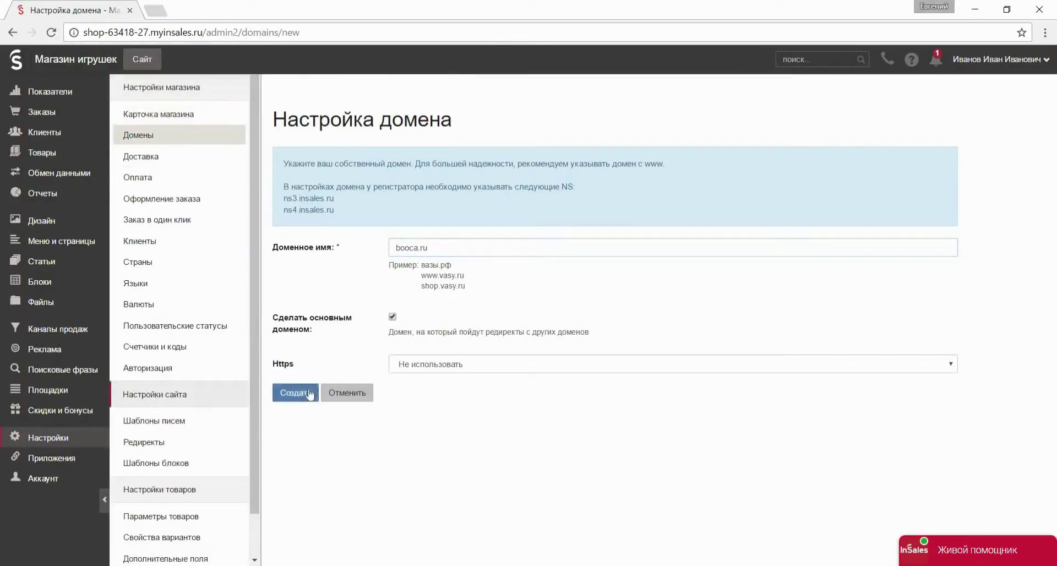
pyautogui.click(296, 392)
# Delete the Insales самовывоз and Insales курьер delivery options.
pyautogui.click(141, 156)
pyautogui.click(950, 243)
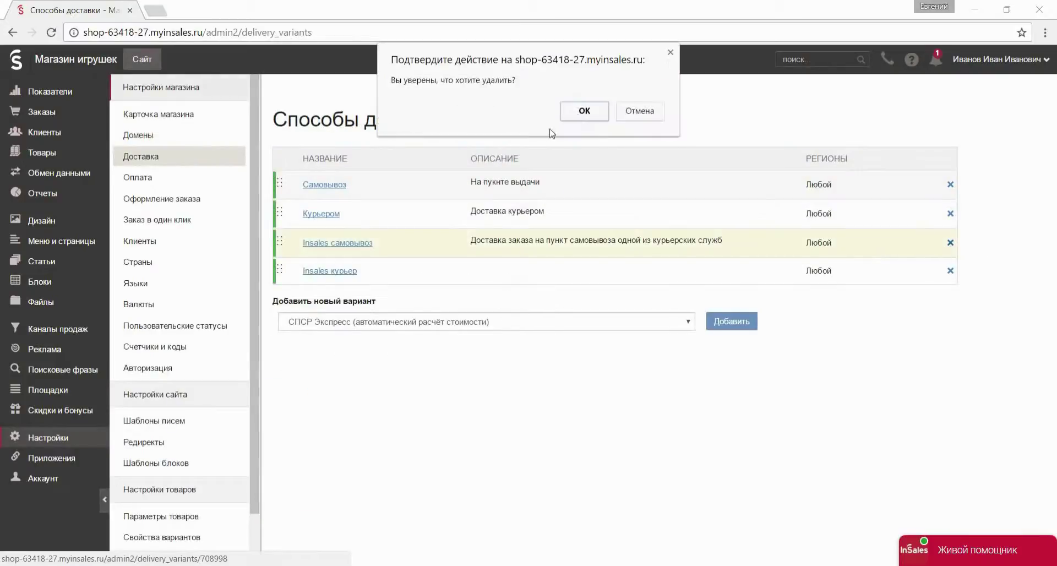
pyautogui.click(581, 109)
pyautogui.click(950, 243)
pyautogui.click(601, 133)
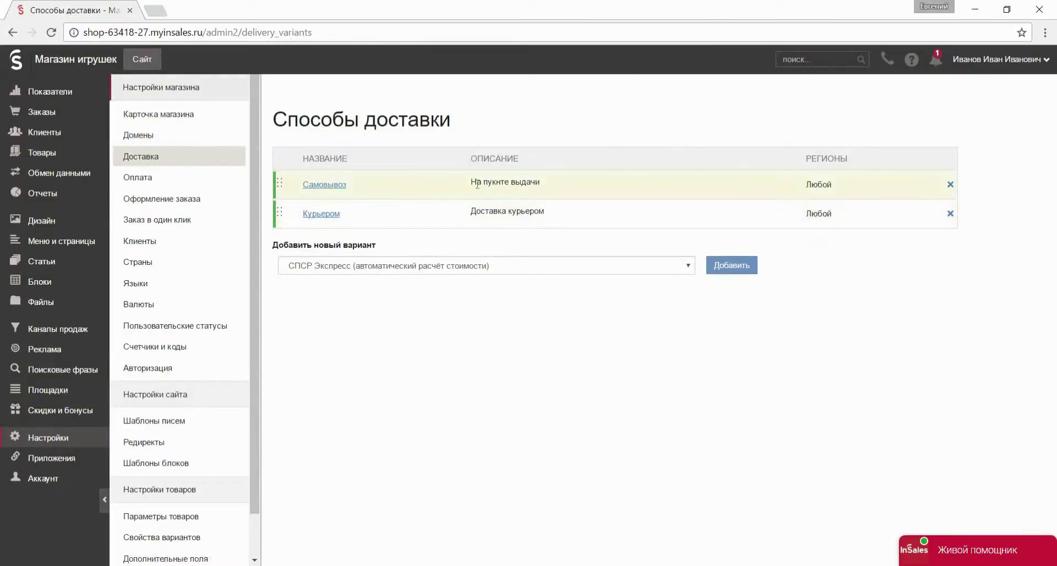
# Add the pickup address and opening hours to the Самовывоз description and save.
pyautogui.click(330, 184)
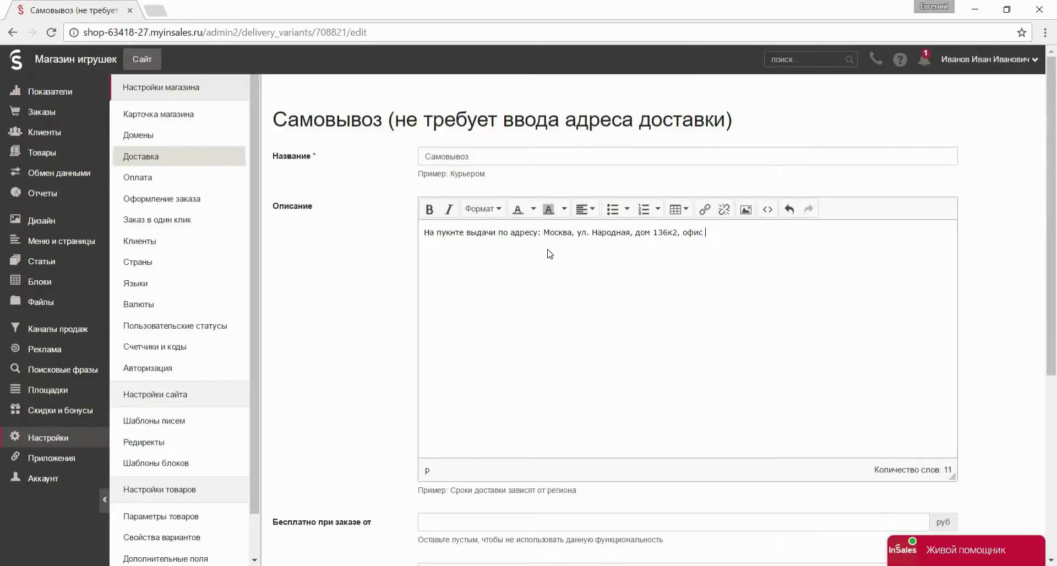
pyautogui.scroll(-3, 533, 325)
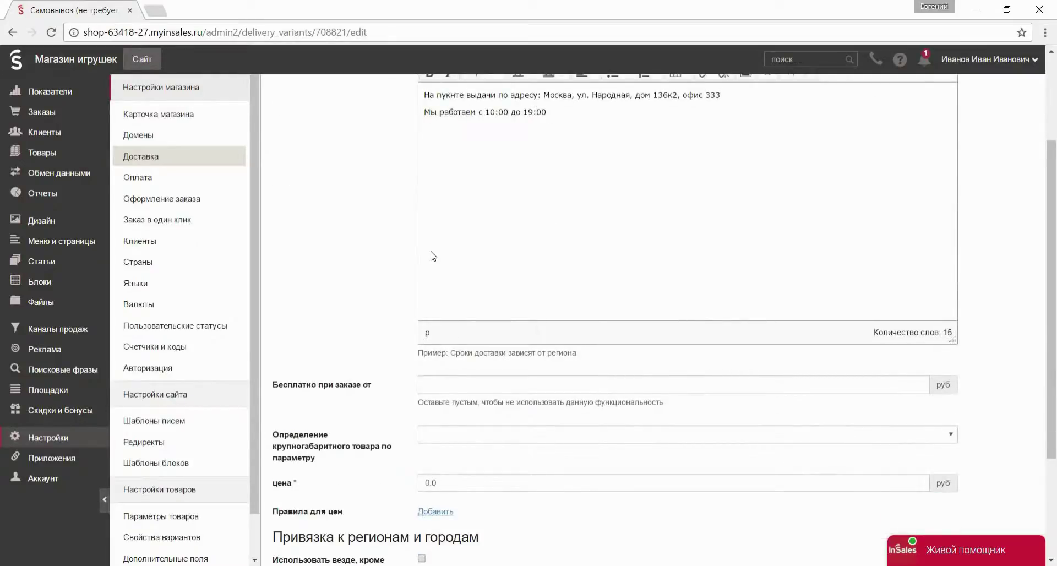
pyautogui.scroll(-3, 432, 256)
pyautogui.click(295, 506)
# Add Яндекс.Касса as a payment method and install its app.
pyautogui.click(234, 177)
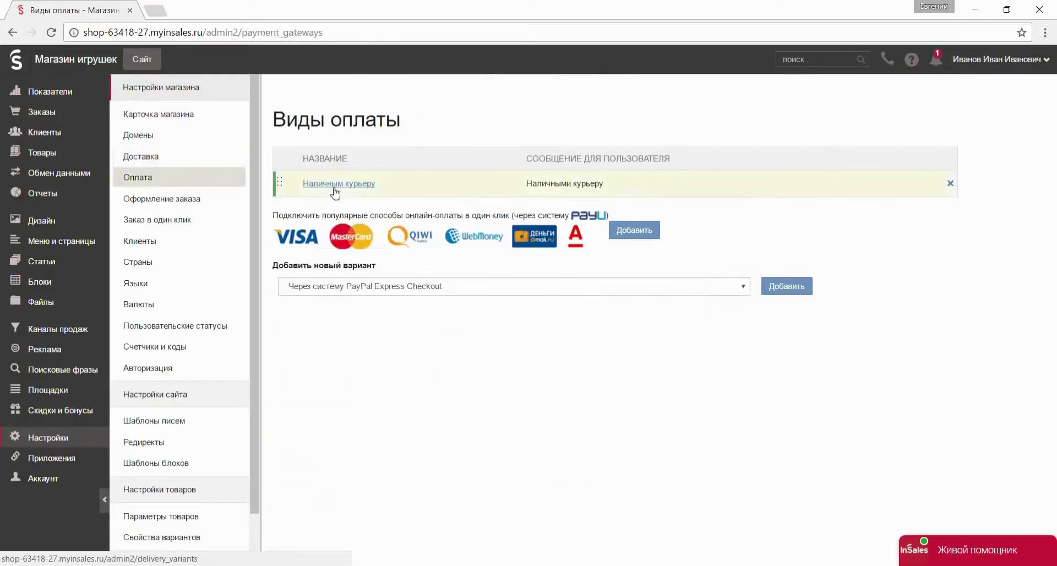
pyautogui.click(551, 285)
pyautogui.scroll(-5, 548, 386)
pyautogui.click(388, 502)
pyautogui.click(767, 284)
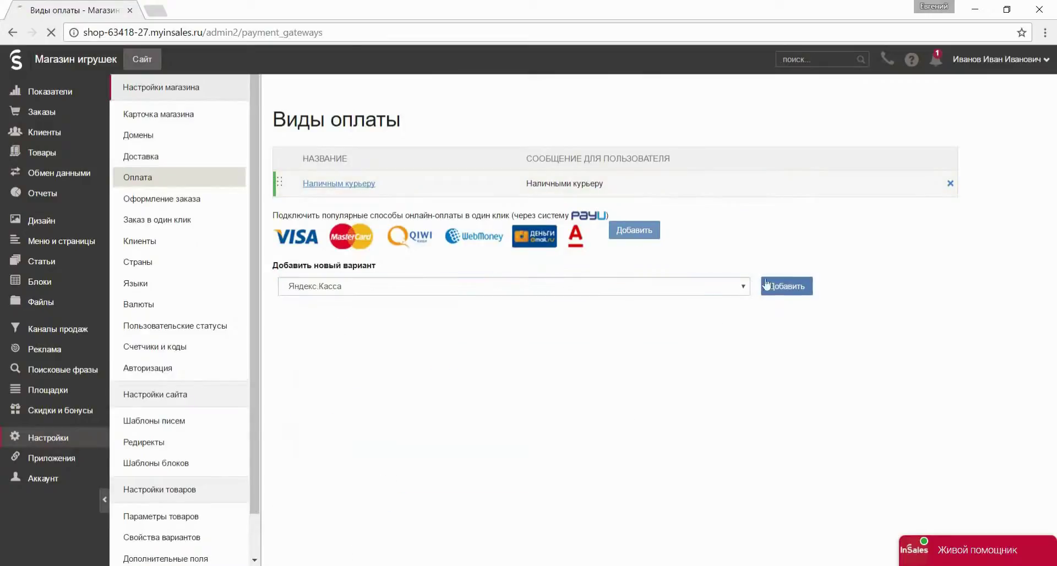
pyautogui.scroll(-5, 349, 513)
pyautogui.click(302, 509)
pyautogui.press('Return')
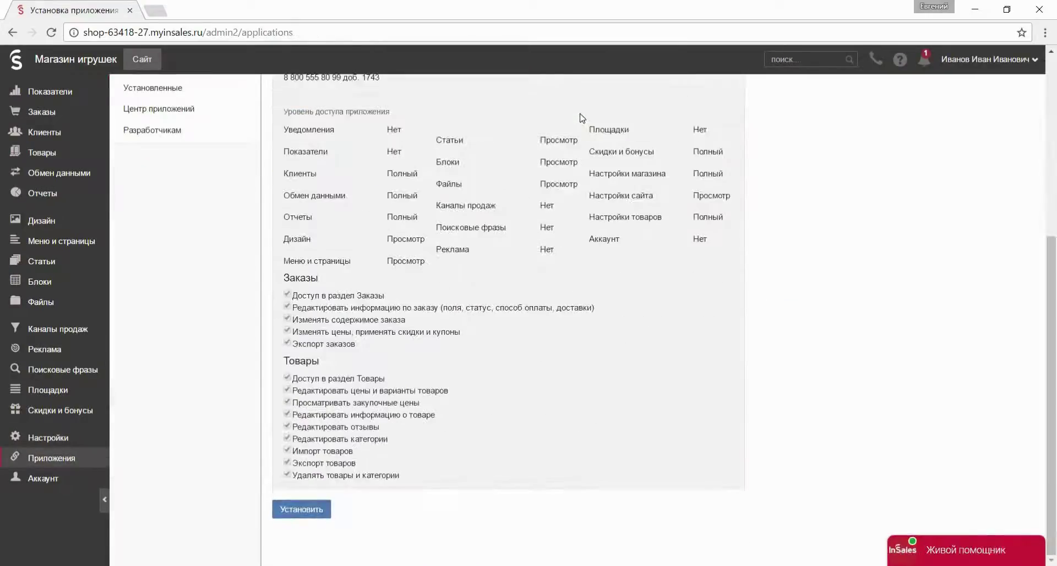
# Set the Яндекс.Касса seller status to Физическое лицо.
pyautogui.click(461, 296)
pyautogui.click(294, 149)
pyautogui.click(188, 161)
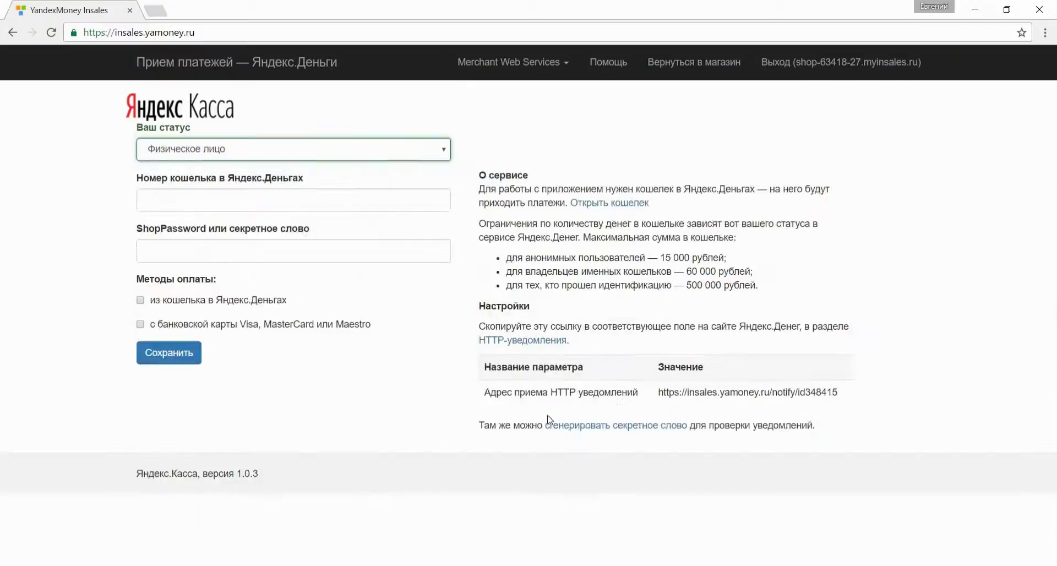
# Generate a secret word in Яндекс.Деньги after SMS confirmation and paste it into ShopPassword.
pyautogui.rightClick(547, 419)
pyautogui.click(605, 431)
pyautogui.click(198, 10)
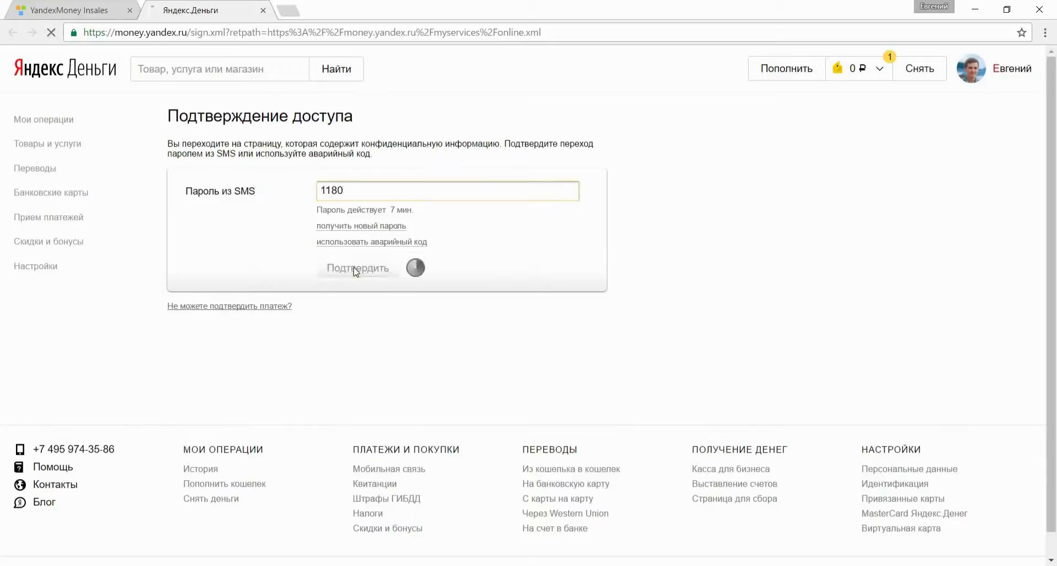
pyautogui.click(271, 208)
pyautogui.doubleClick(271, 184)
pyautogui.hotkey('ctrl', 'pageup')
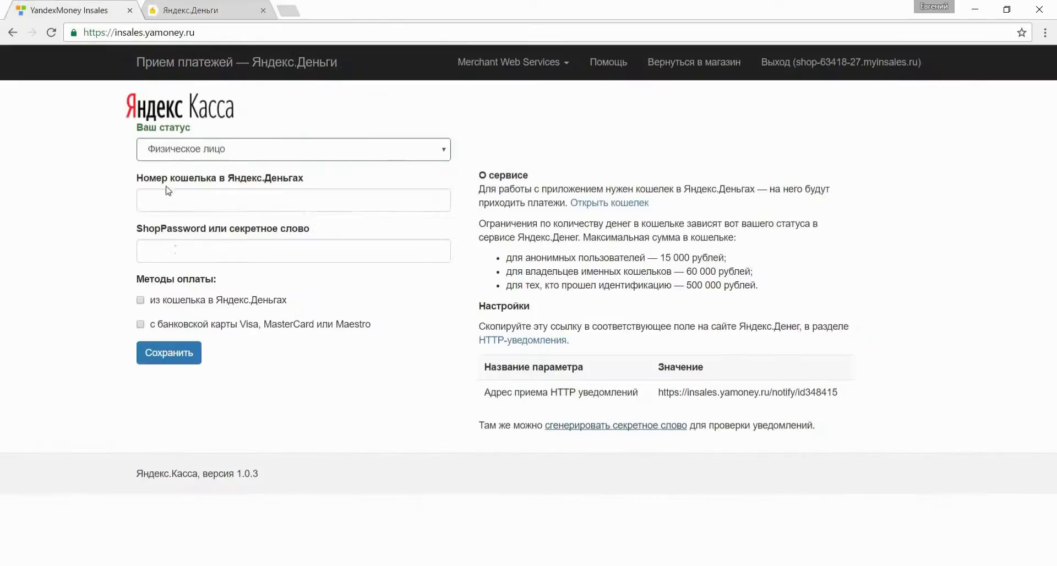
pyautogui.click(177, 250)
pyautogui.hotkey('ctrl', 'v')
# Copy in the wallet number, enable wallet and bank-card payments, and return to the dashboard.
pyautogui.hotkey('ctrl', 'pagedown')
pyautogui.click(842, 68)
pyautogui.doubleClick(806, 121)
pyautogui.hotkey('ctrl', 'pageup')
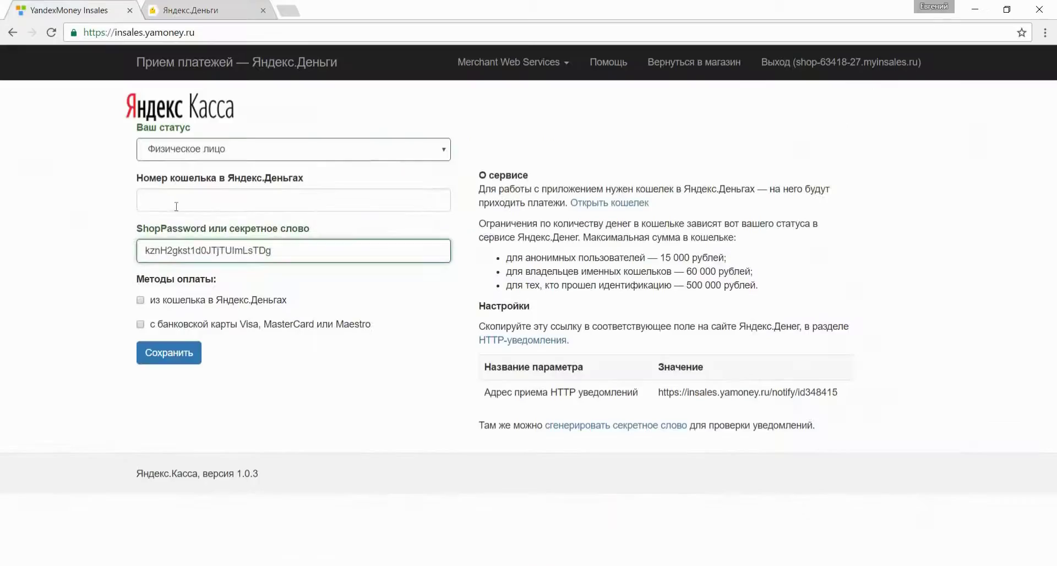
pyautogui.click(176, 206)
pyautogui.hotkey('ctrl', 'v')
pyautogui.click(140, 300)
pyautogui.click(140, 324)
pyautogui.click(169, 352)
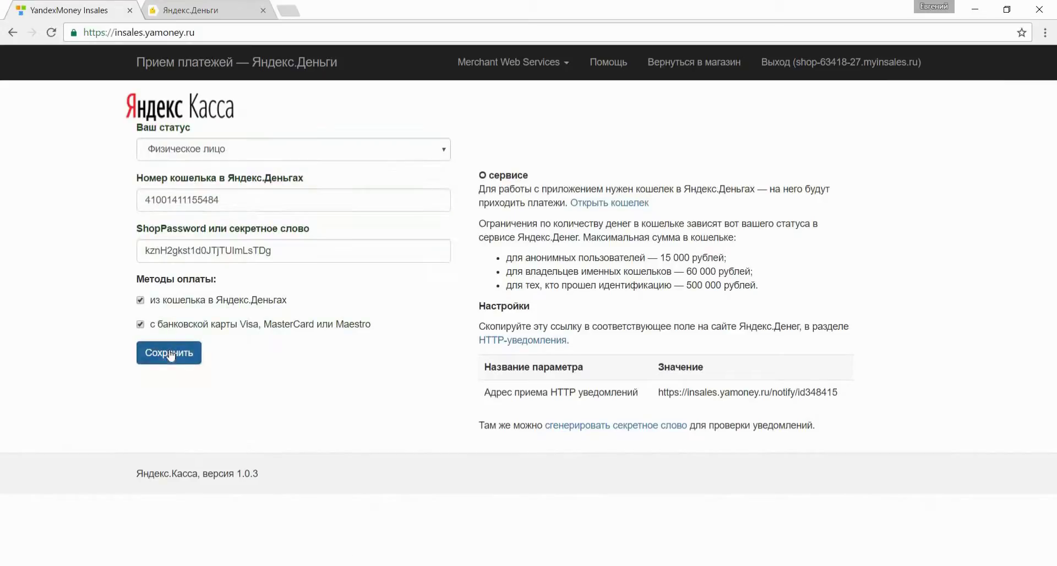
pyautogui.click(695, 62)
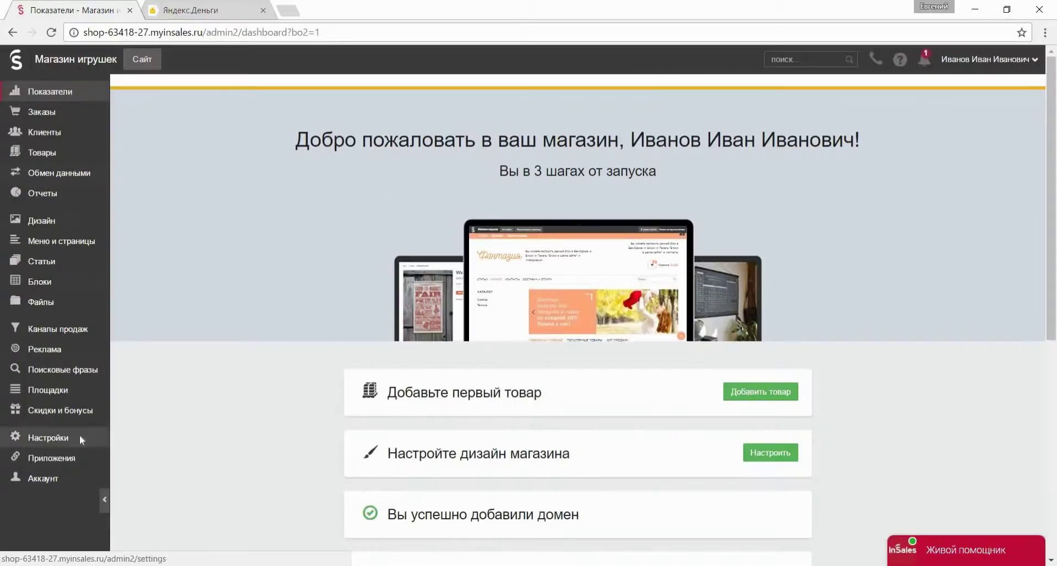
# Re-save the Самовывоз delivery option.
pyautogui.click(79, 436)
pyautogui.click(190, 158)
pyautogui.click(347, 197)
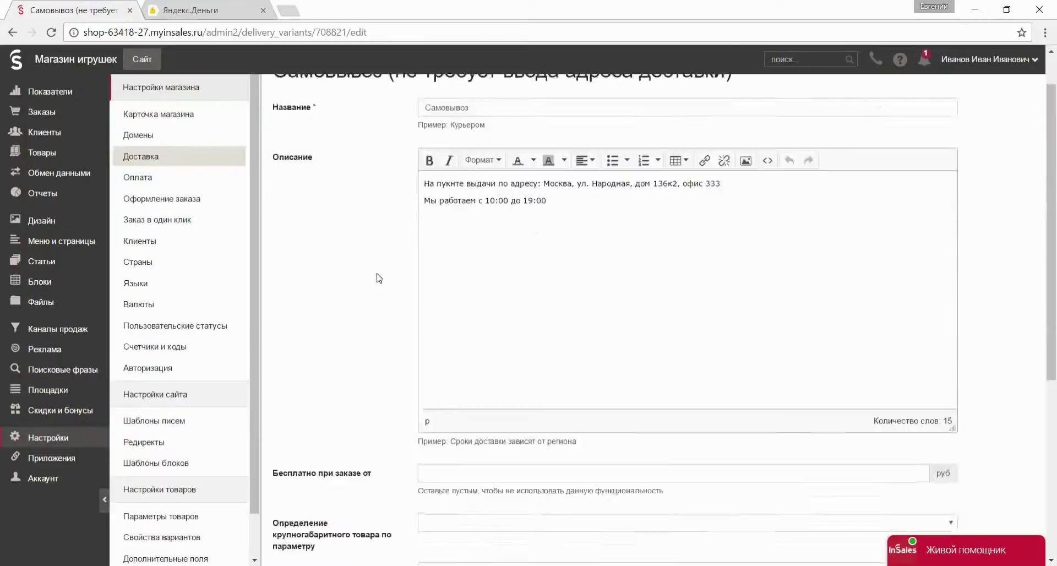
pyautogui.scroll(-5, 417, 445)
pyautogui.click(300, 508)
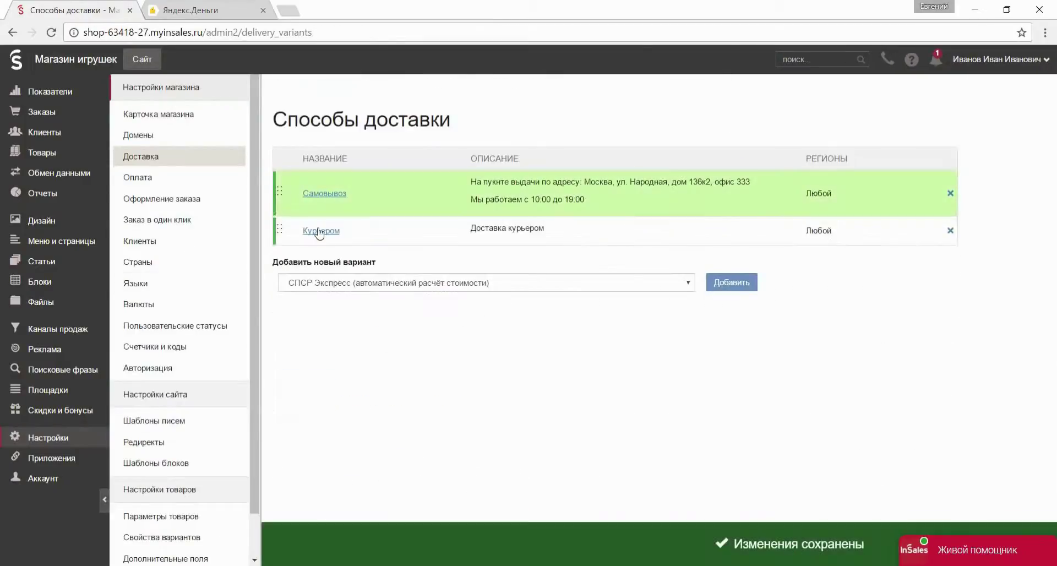
# Price courier delivery within МКАД at 290 руб, save it, and browse the theme gallery.
pyautogui.click(322, 230)
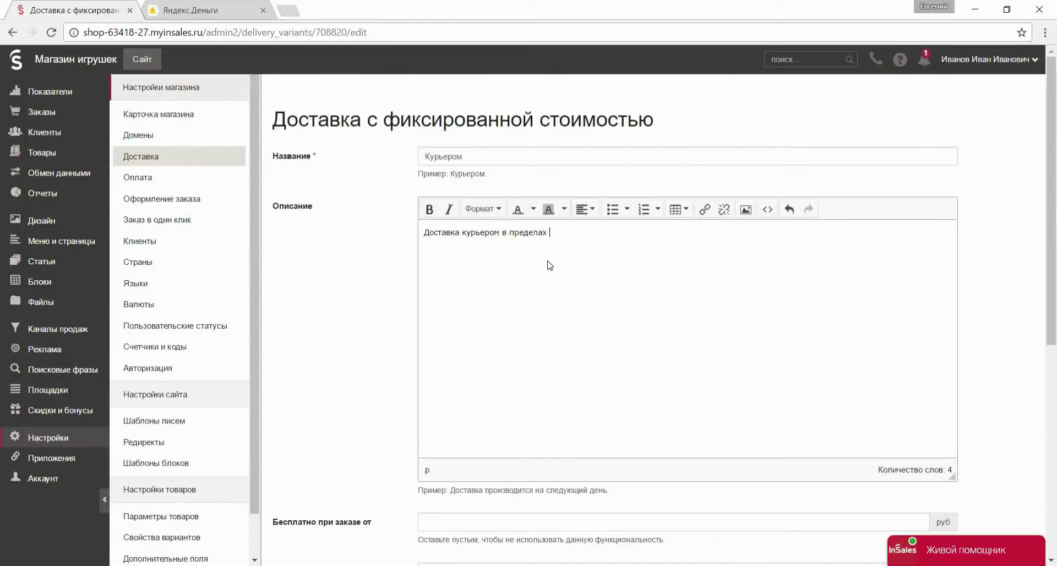
pyautogui.scroll(-7, 548, 276)
pyautogui.click(432, 290)
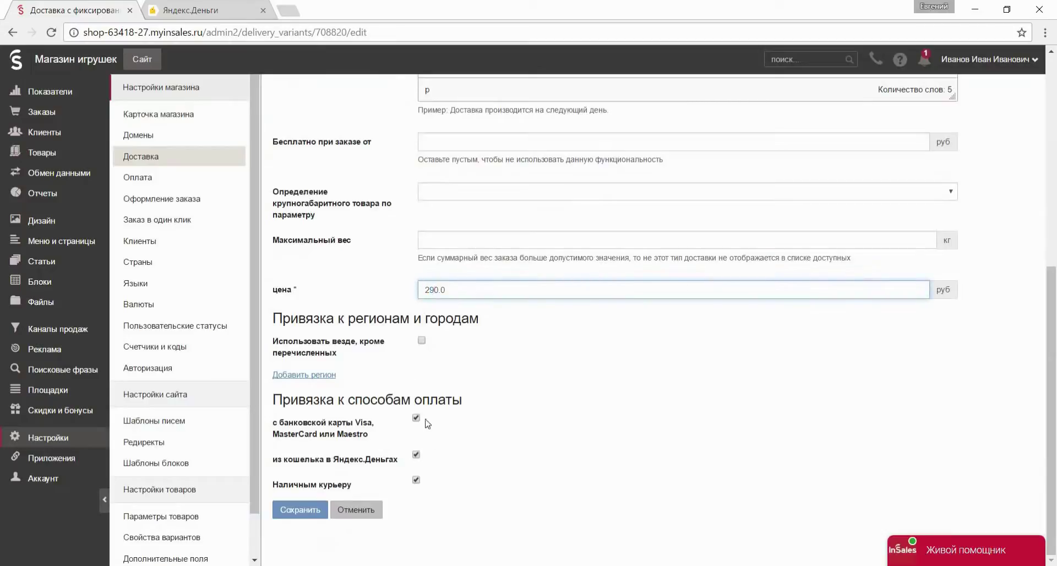
pyautogui.click(300, 509)
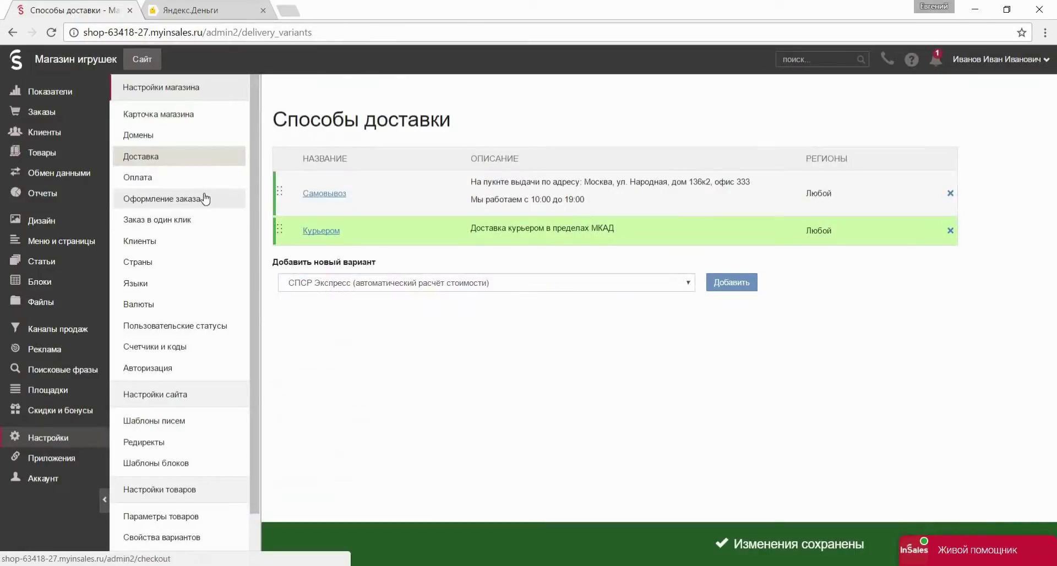
pyautogui.click(92, 221)
pyautogui.click(319, 432)
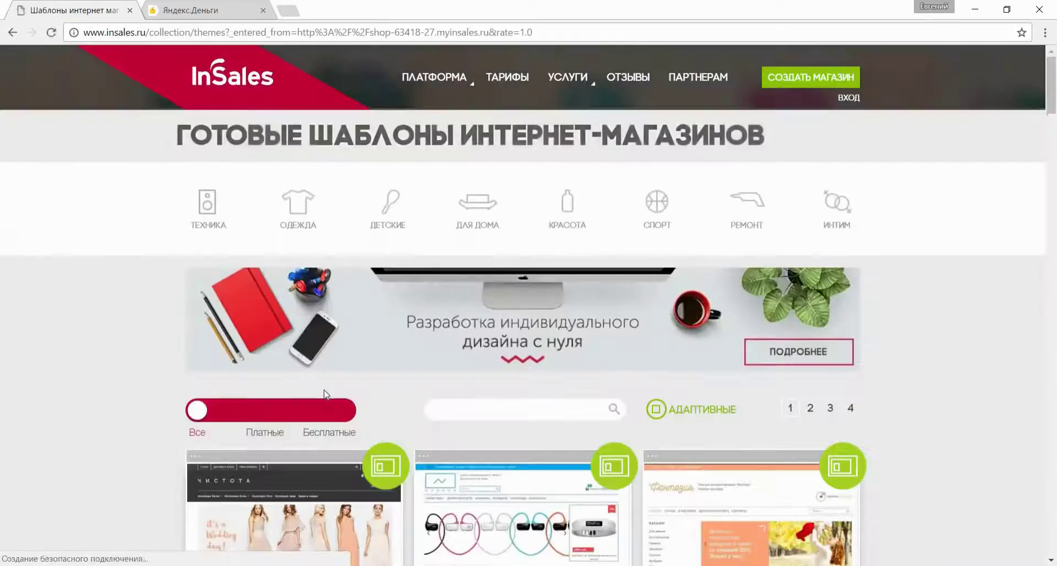
# Install the free Монпансье (MONPASIE) theme and publish it as the main theme.
pyautogui.scroll(-7, 325, 394)
pyautogui.click(521, 441)
pyautogui.click(333, 338)
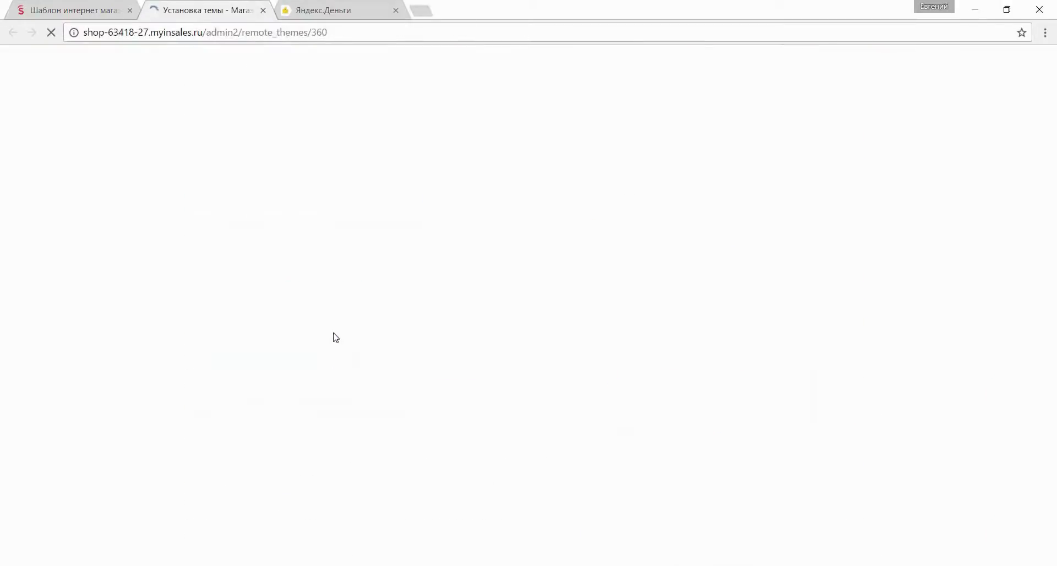
pyautogui.click(278, 161)
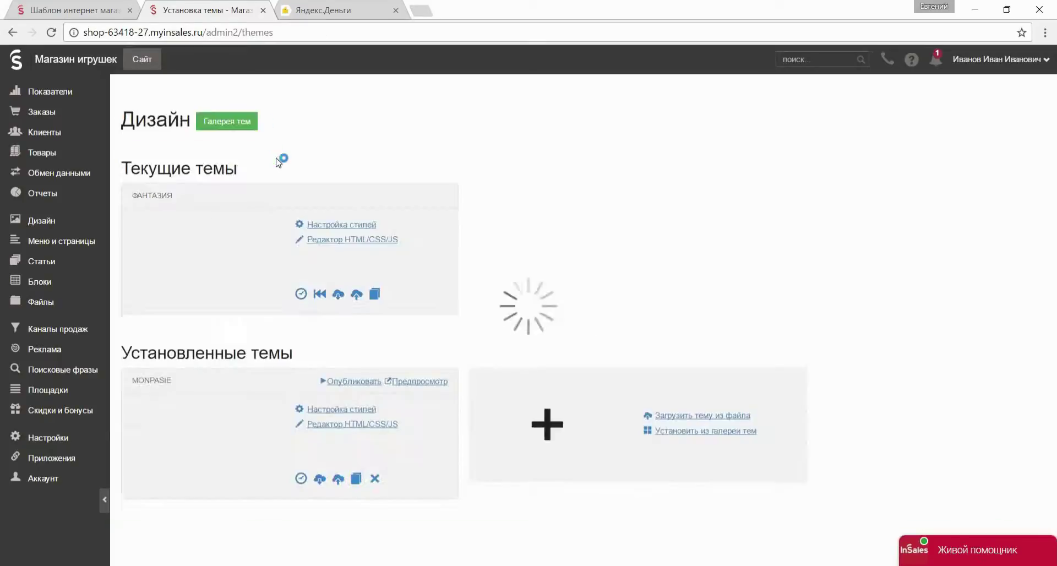
pyautogui.click(331, 413)
pyautogui.click(384, 438)
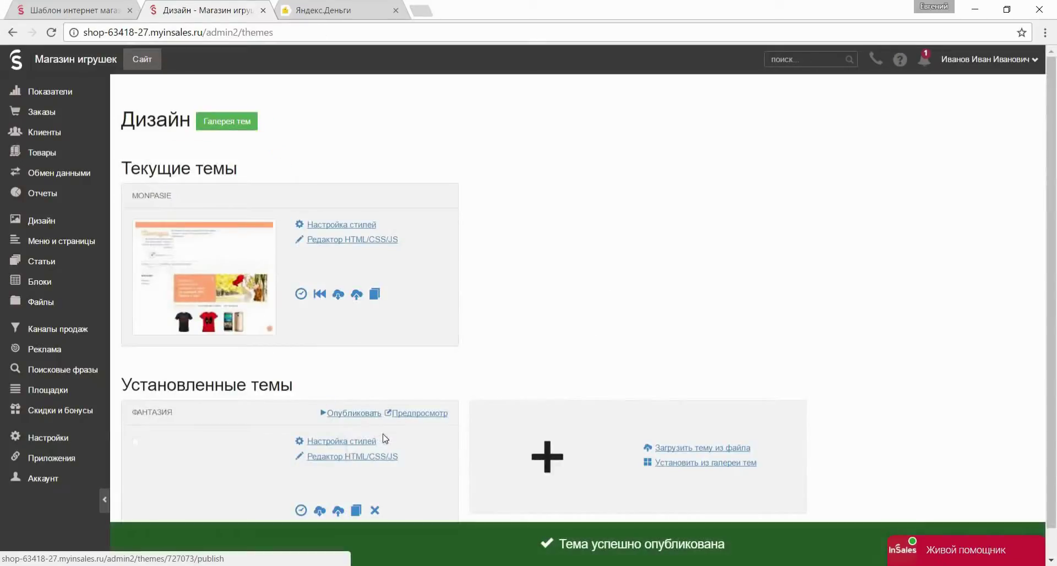
pyautogui.click(336, 225)
# Make the link, hover link, border and extra background colours red.
pyautogui.click(61, 132)
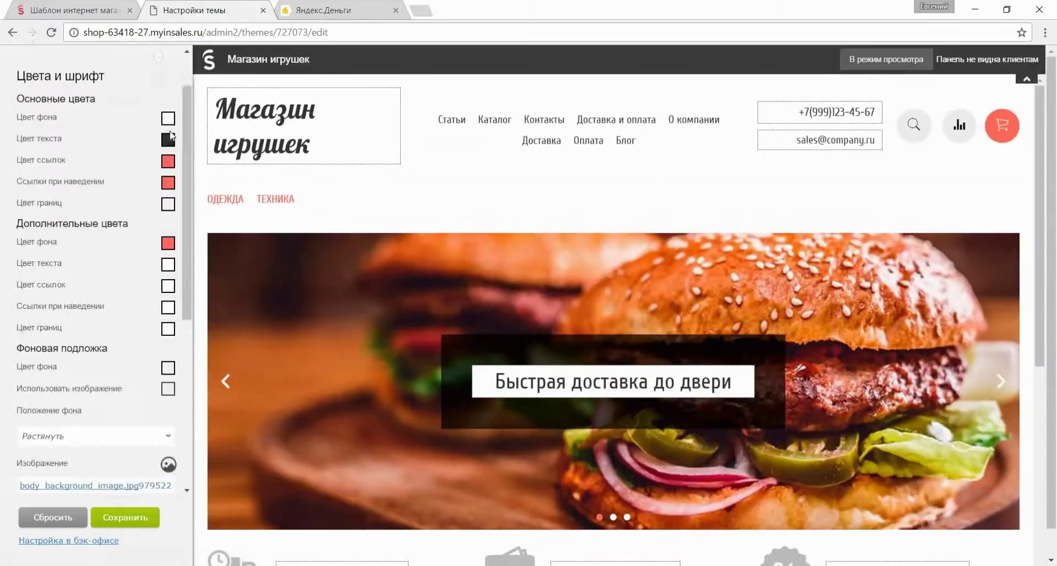
pyautogui.click(163, 141)
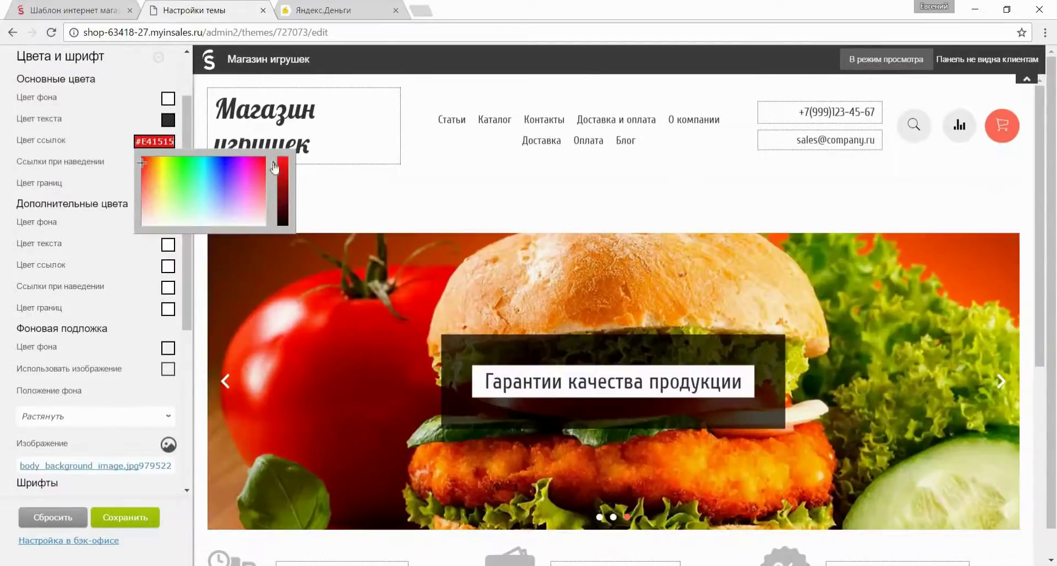
pyautogui.click(121, 165)
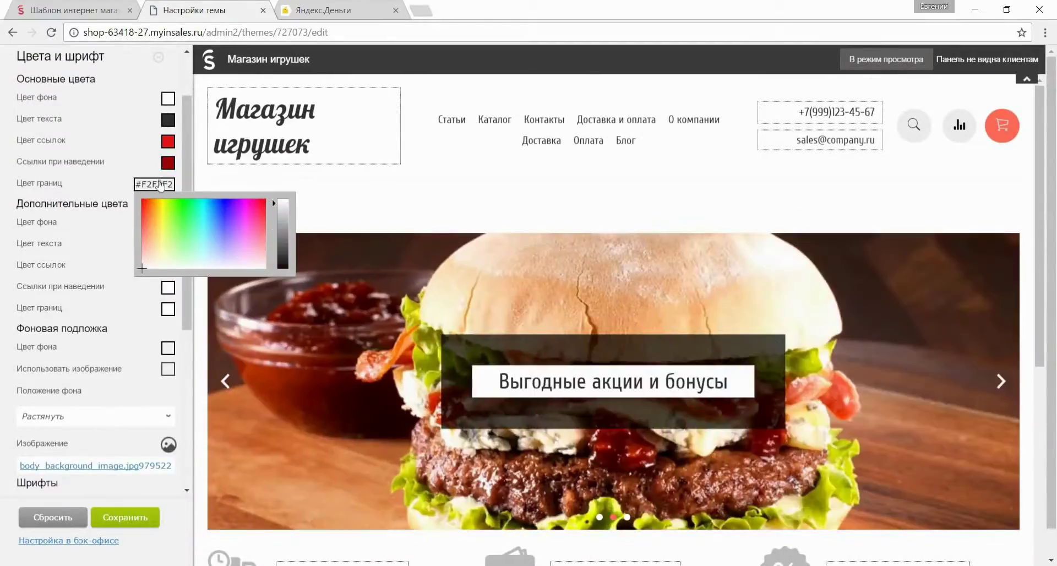
pyautogui.click(160, 185)
pyautogui.click(184, 217)
pyautogui.click(166, 223)
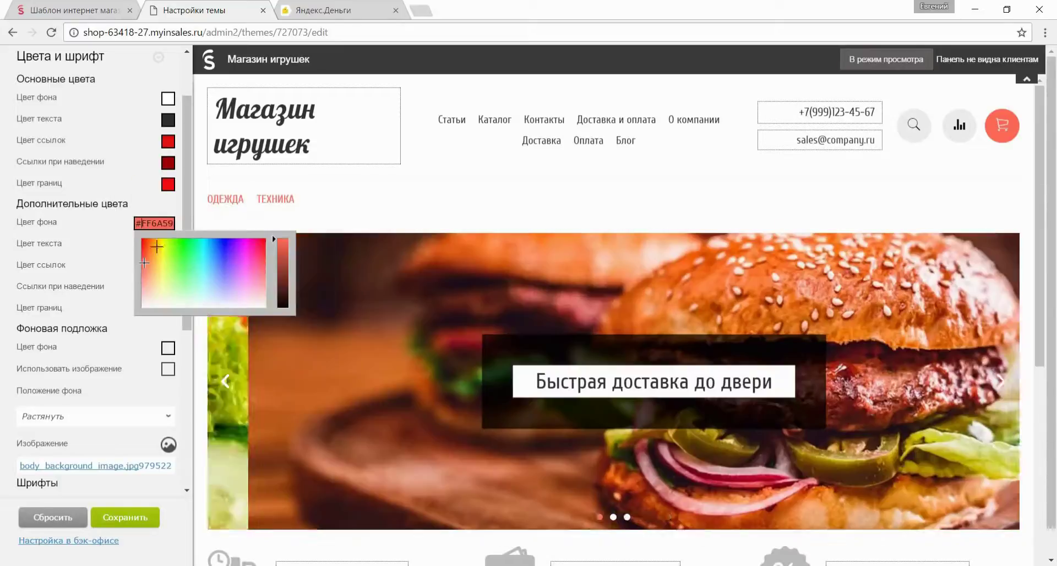
# Set the background position to Замостить (tiled).
pyautogui.scroll(-3, 93, 276)
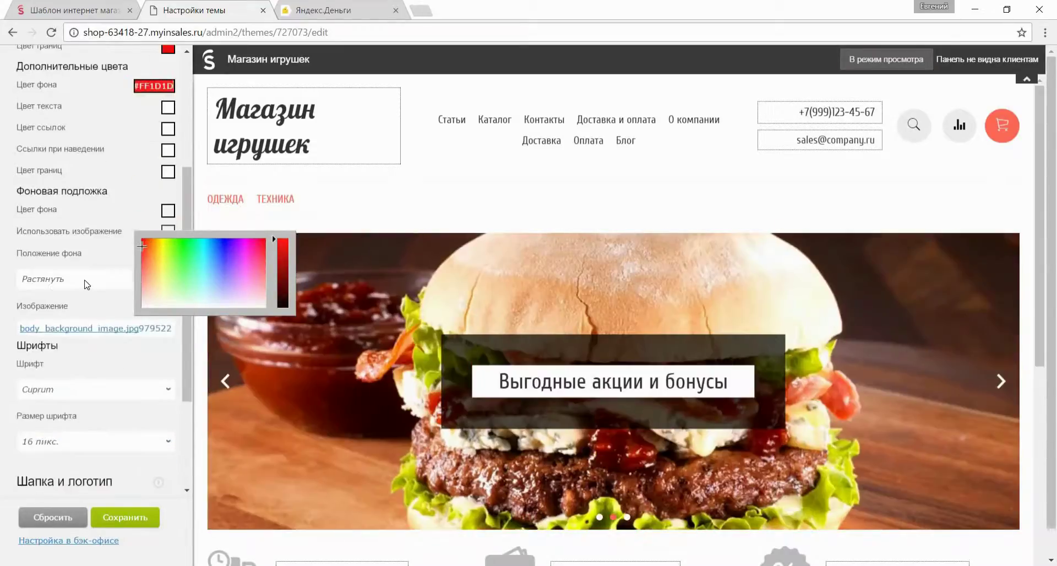
pyautogui.click(83, 279)
pyautogui.click(81, 302)
pyautogui.click(168, 307)
pyautogui.doubleClick(147, 101)
pyautogui.scroll(-1, 93, 275)
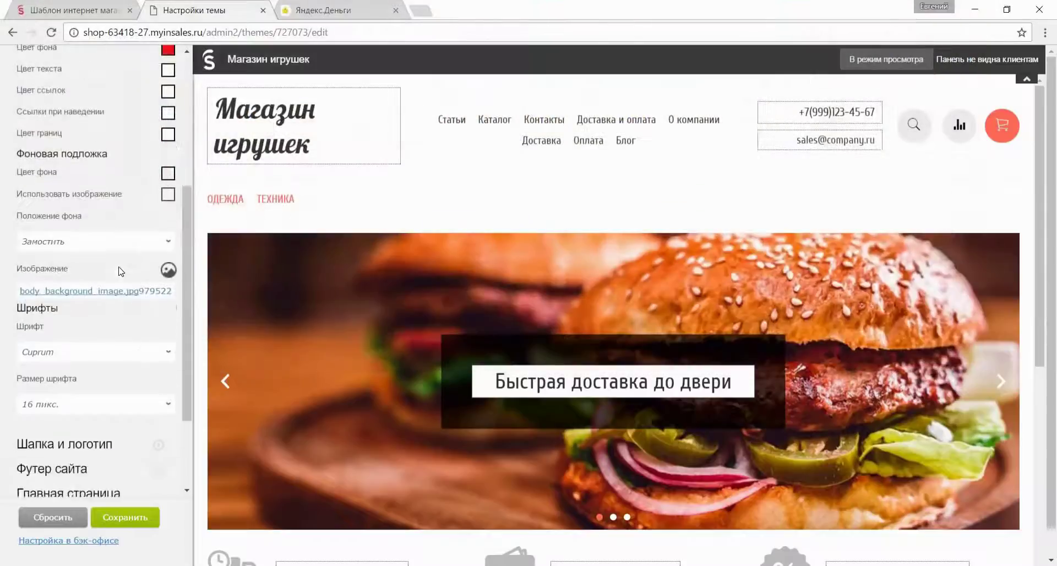
pyautogui.scroll(-3, 94, 248)
# Set the logo font to Kurale and save the theme styles.
pyautogui.click(82, 227)
pyautogui.click(83, 242)
pyautogui.scroll(-6, 82, 237)
pyautogui.click(74, 197)
pyautogui.click(90, 315)
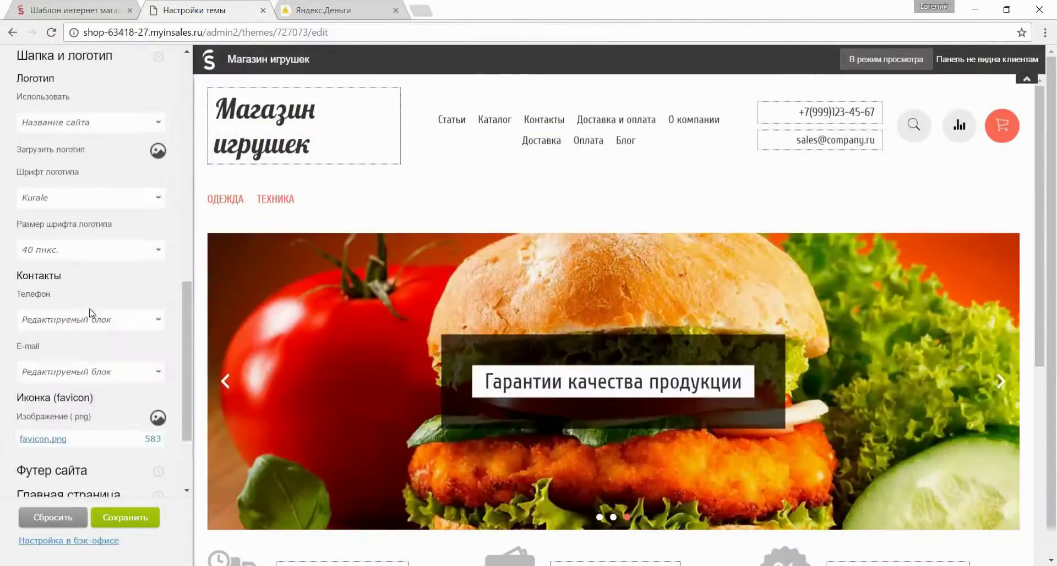
pyautogui.scroll(-3, 92, 287)
pyautogui.click(127, 517)
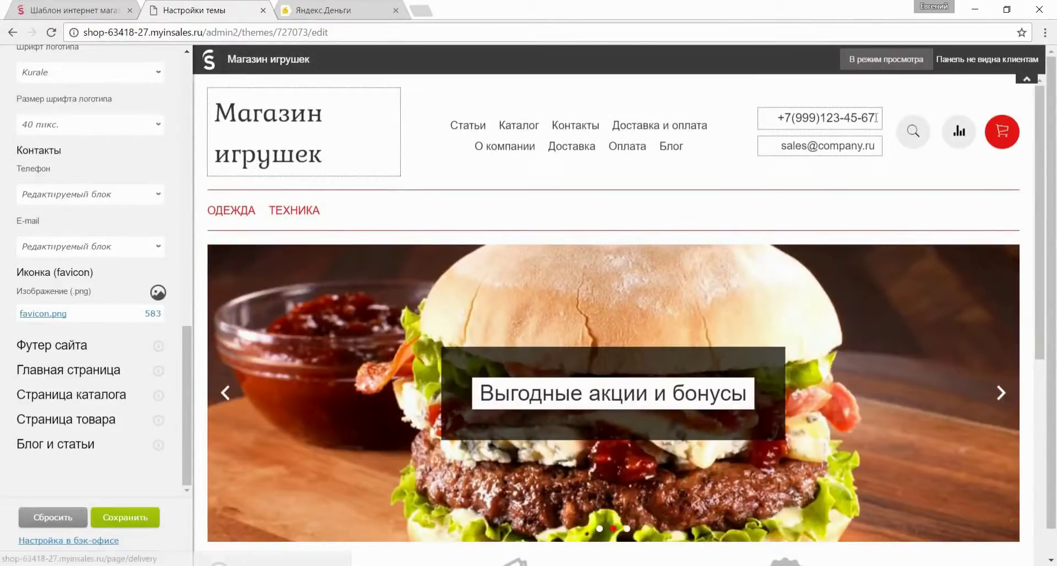
# Replace the header phone number and contact e-mail with the store's own.
pyautogui.click(877, 117)
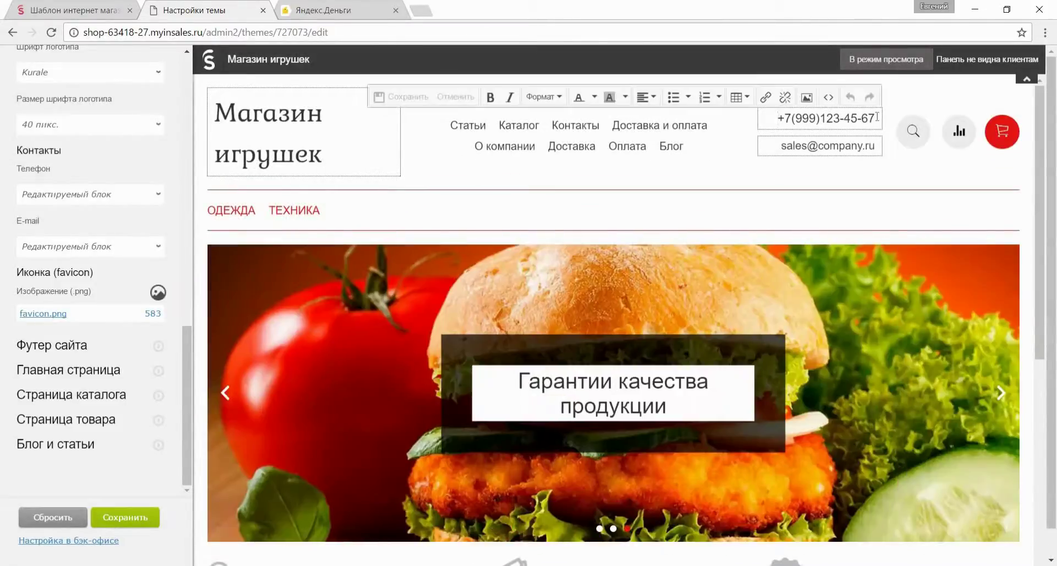
pyautogui.hotkey('ctrl', 'a')
pyautogui.press('BackSpace')
pyautogui.write('8-800-')
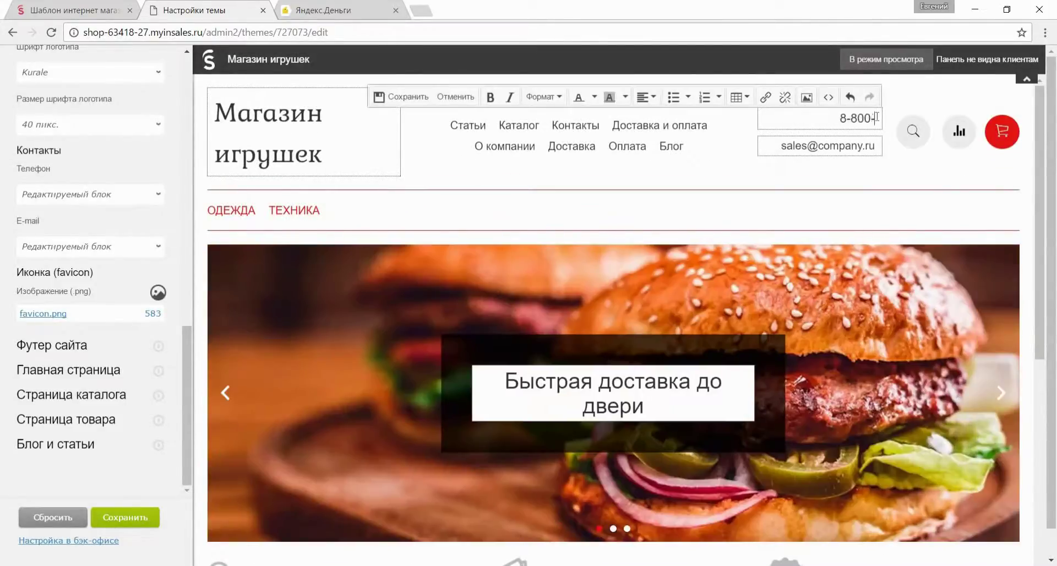
pyautogui.write('123-')
pyautogui.write('456-')
pyautogui.press('BackSpace')
pyautogui.press('BackSpace')
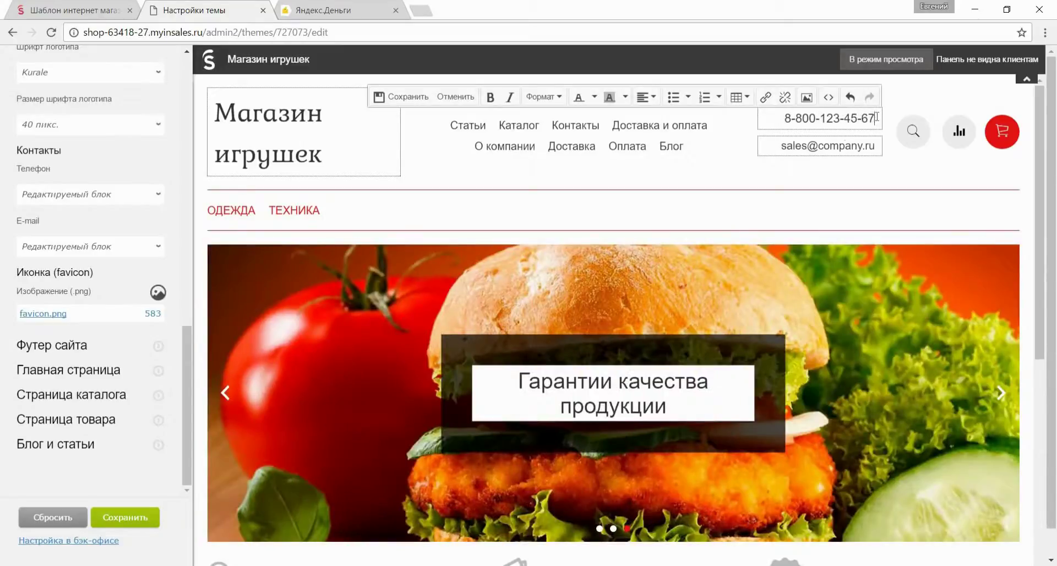
pyautogui.click(785, 146)
pyautogui.press('Return')
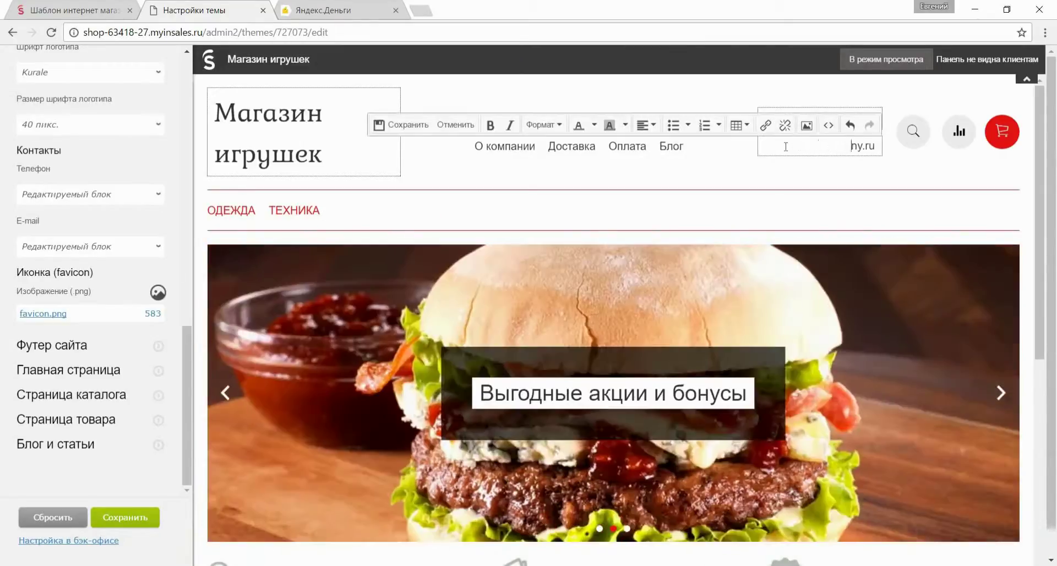
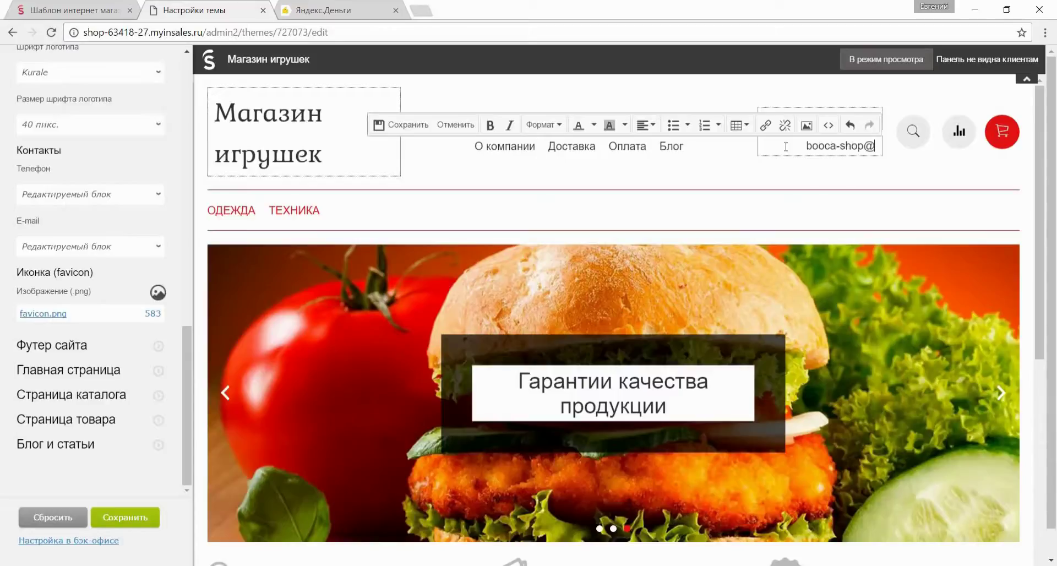
pyautogui.click(407, 125)
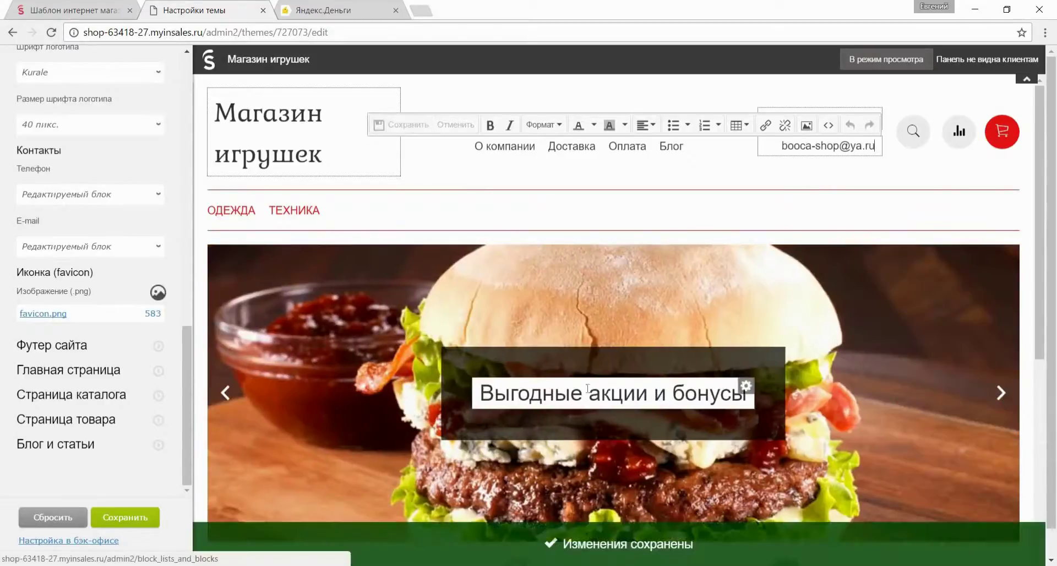
# Delete the three italic demo paragraphs from the home page text and save.
pyautogui.scroll(-8, 580, 392)
pyautogui.scroll(-1, 579, 392)
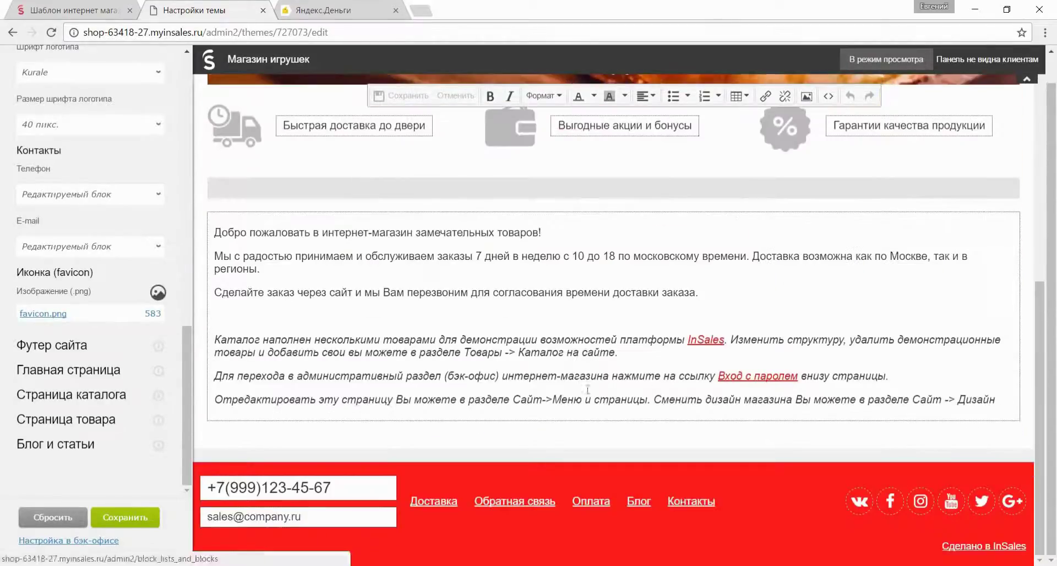
pyautogui.moveTo(995, 399); pyautogui.dragTo(898, 399)
pyautogui.moveTo(372, 364); pyautogui.dragTo(214, 333)
pyautogui.press('BackSpace')
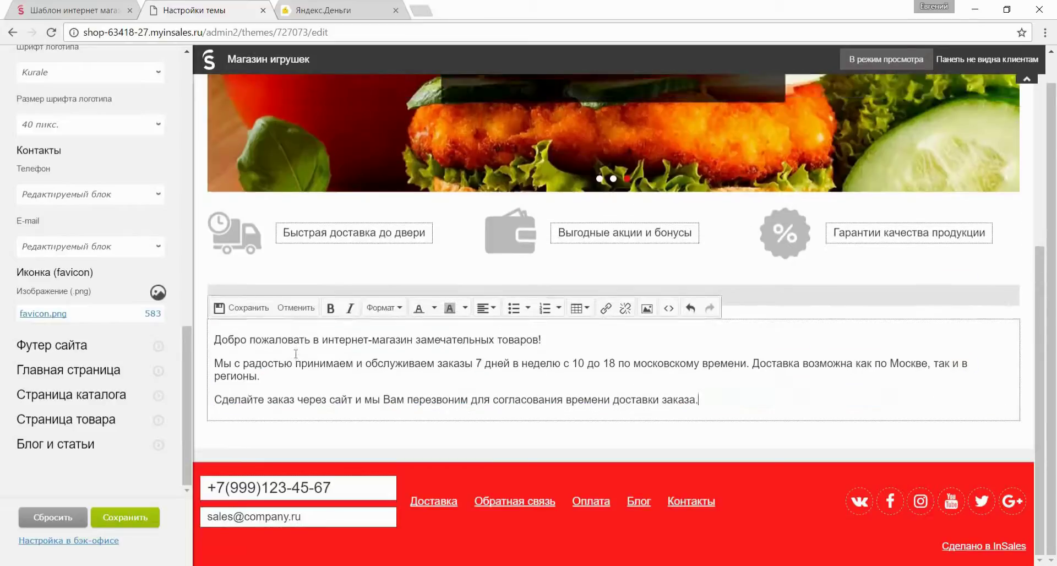
pyautogui.click(243, 307)
pyautogui.scroll(10, 339, 349)
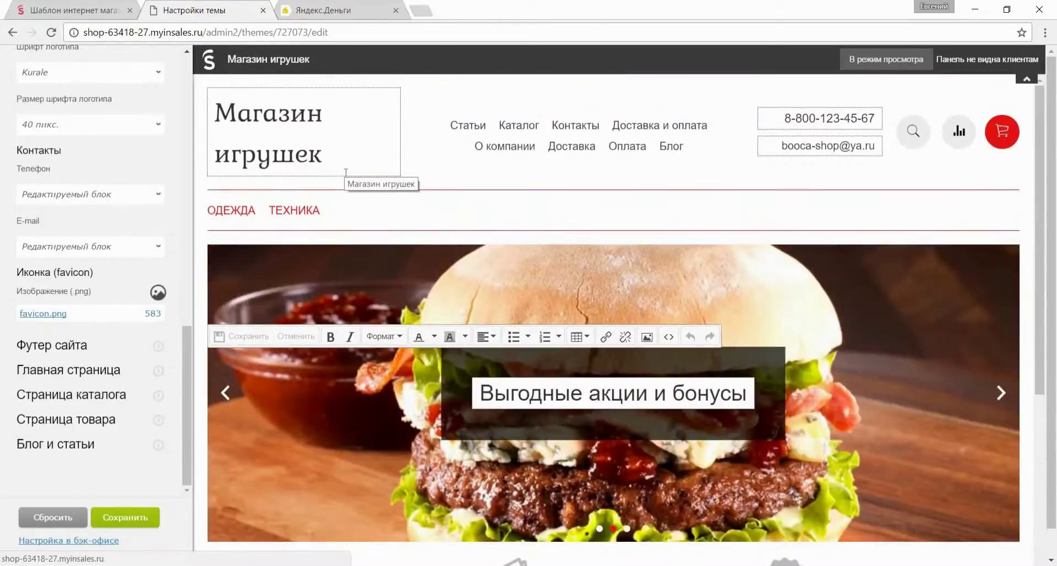
# Rename the Блог page heading to Статьи.
pyautogui.click(468, 97)
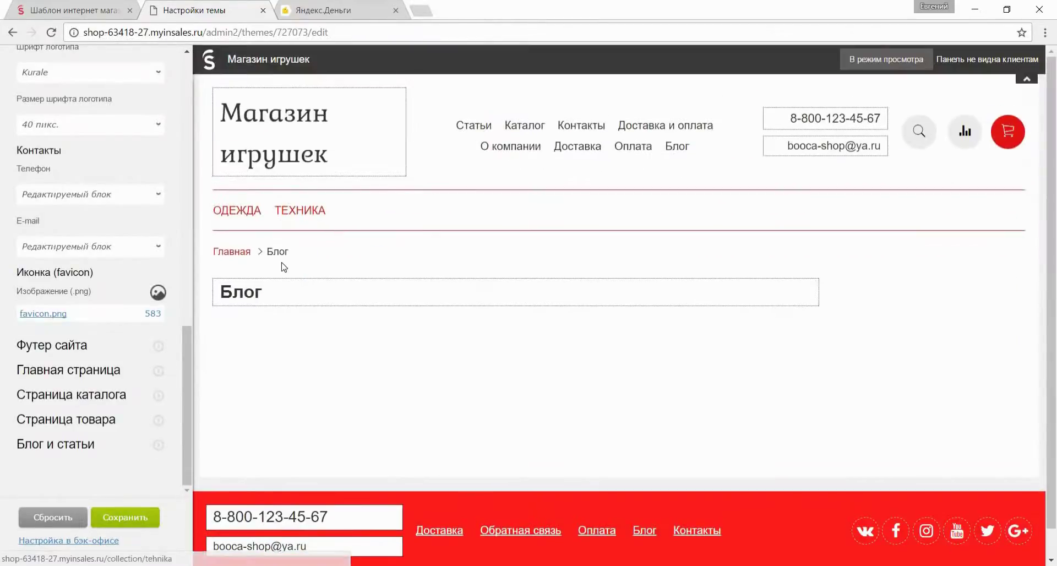
pyautogui.click(276, 293)
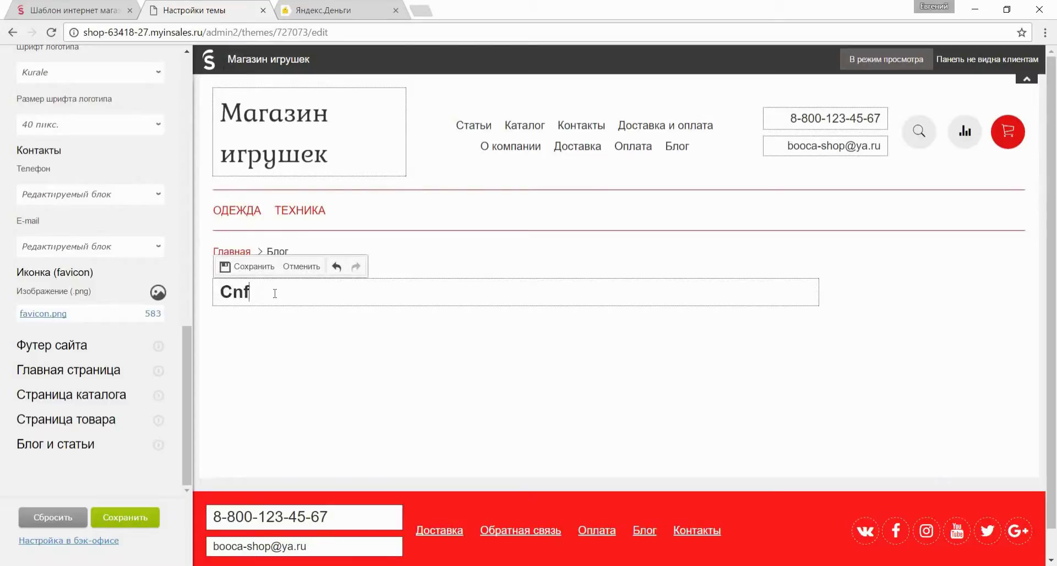
pyautogui.write('Статьи')
pyautogui.click(439, 412)
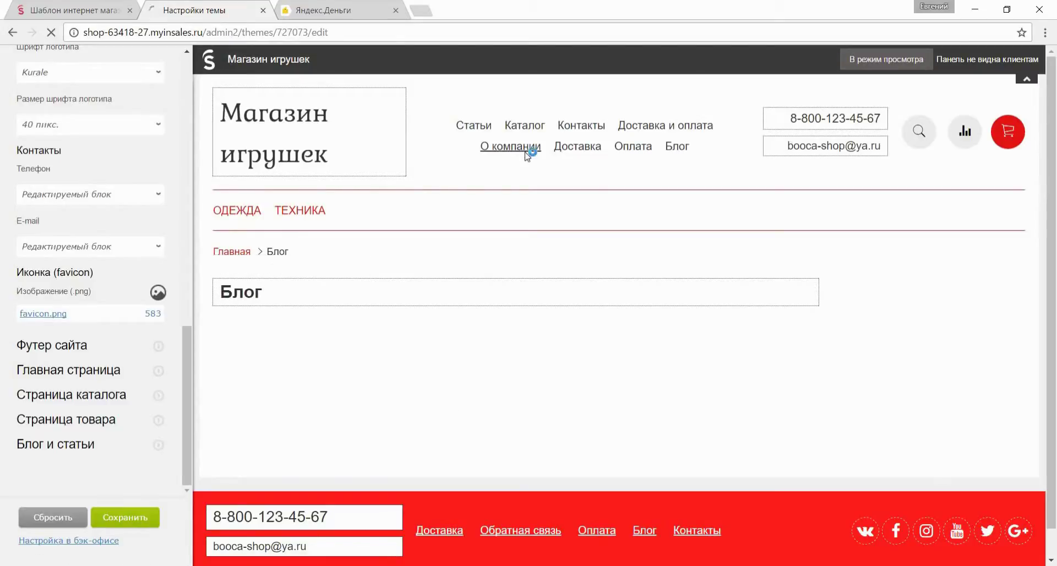
# Add 10:00–19:00 weekday hours under the address on О компании, save, then edit Доставка.
pyautogui.click(531, 146)
pyautogui.click(315, 326)
pyautogui.write('Вы можете найти нас по адресу: Москва, ул. Народная, дом 136к2, офис 333')
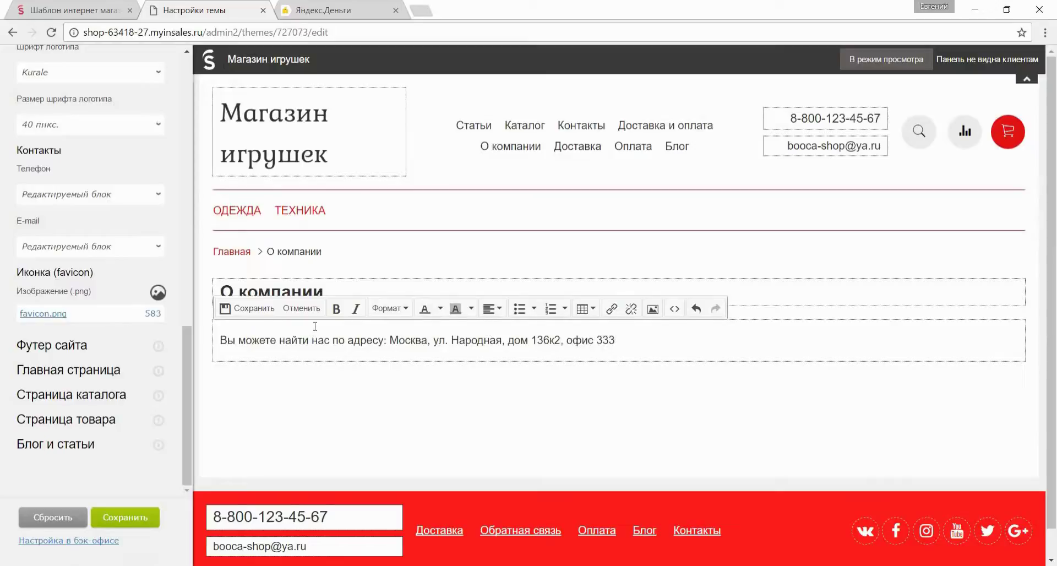
pyautogui.press('Return')
pyautogui.write('Мы работаем с 10:00 до 19:00 с понедельника по субботу.')
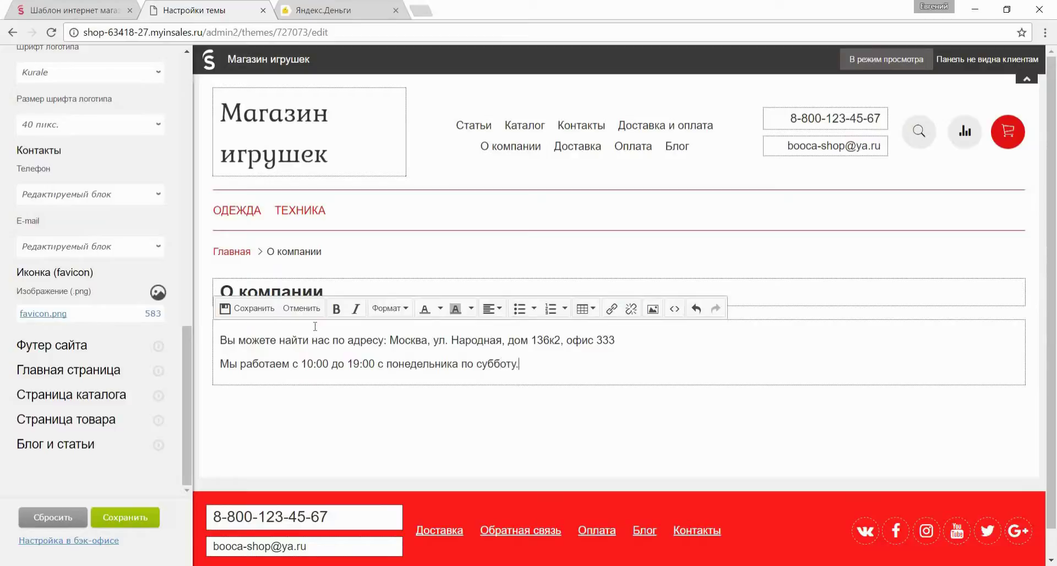
pyautogui.click(250, 308)
pyautogui.click(577, 148)
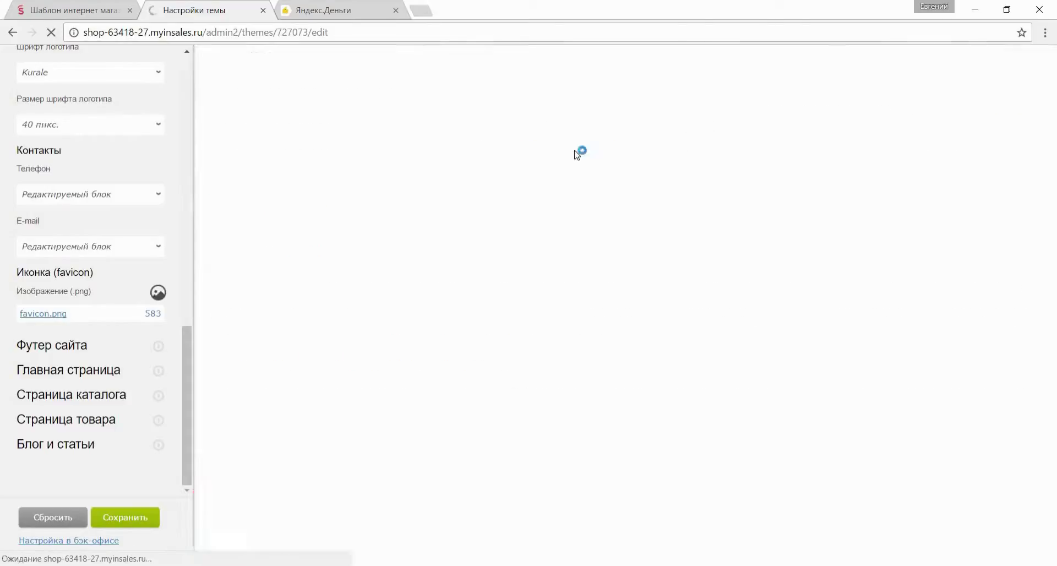
pyautogui.click(466, 419)
# Trim the Доставка page text, adding 'всей' before России and 'в пред' after Москве, and save.
pyautogui.moveTo(215, 423); pyautogui.dragTo(846, 447)
pyautogui.press('BackSpace')
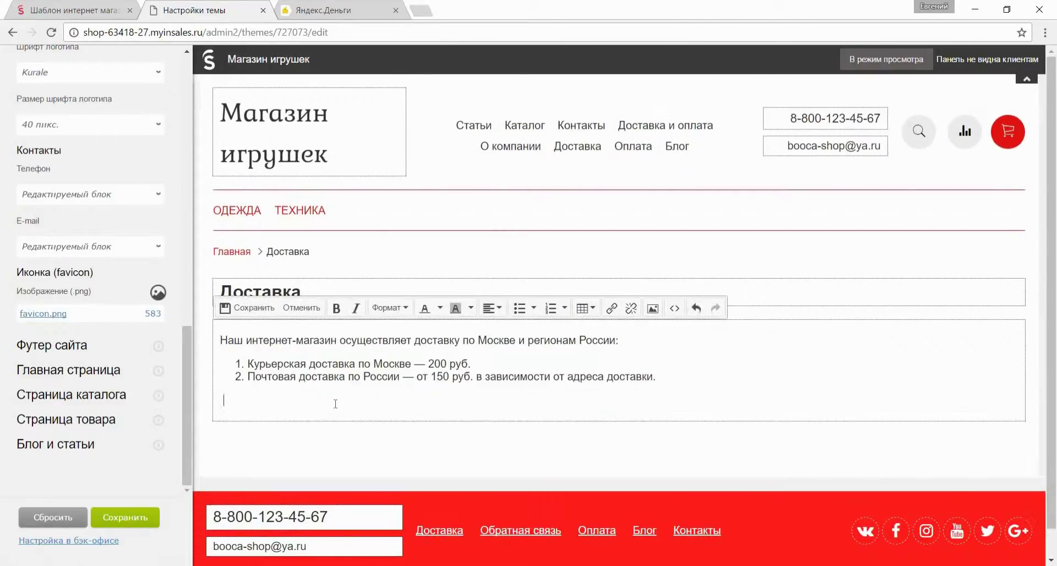
pyautogui.press('BackSpace')
pyautogui.click(364, 379)
pyautogui.write('всей')
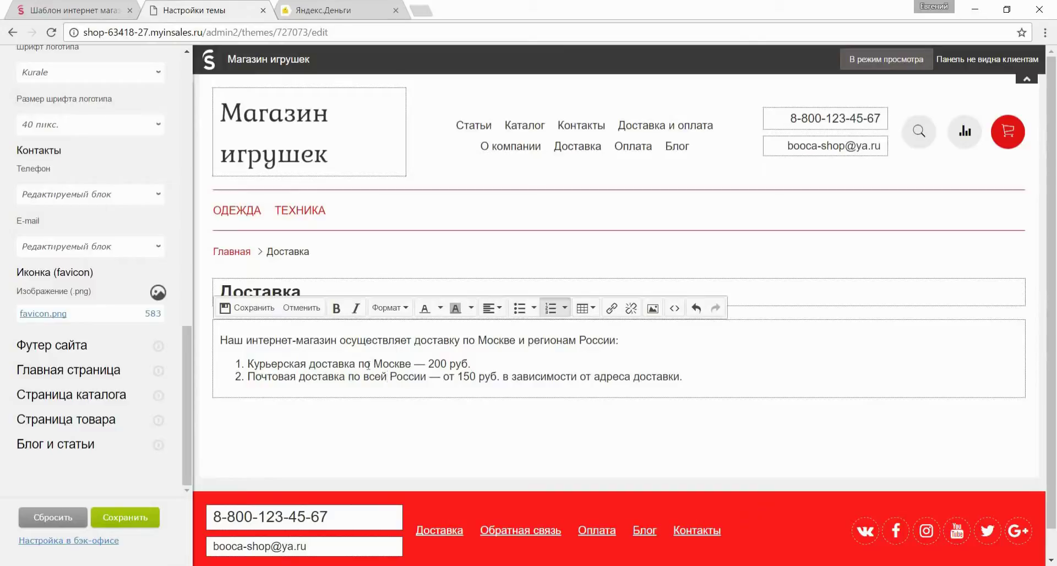
pyautogui.click(411, 364)
pyautogui.write('в пределах МКАД')
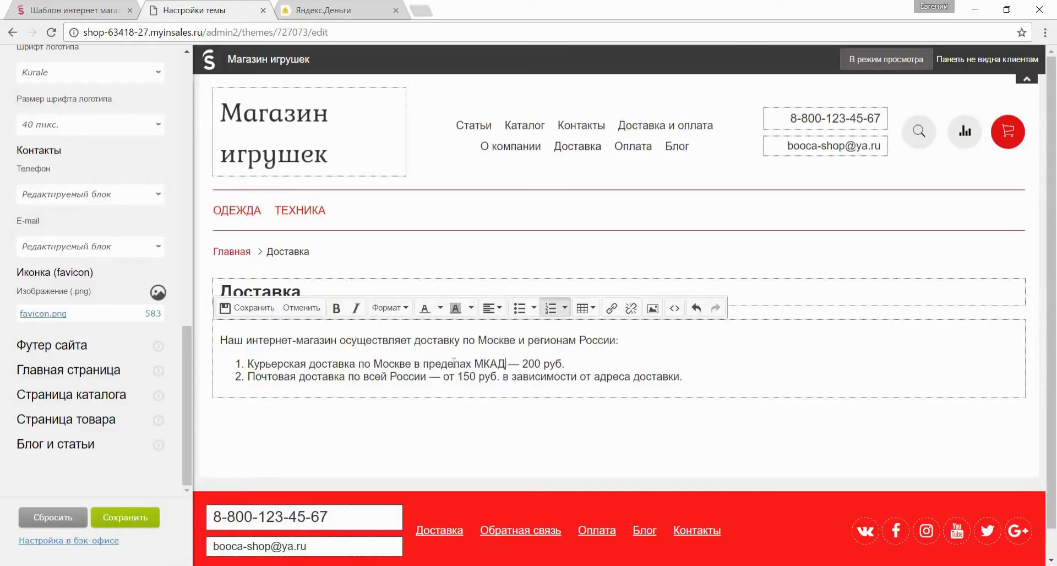
pyautogui.click(236, 308)
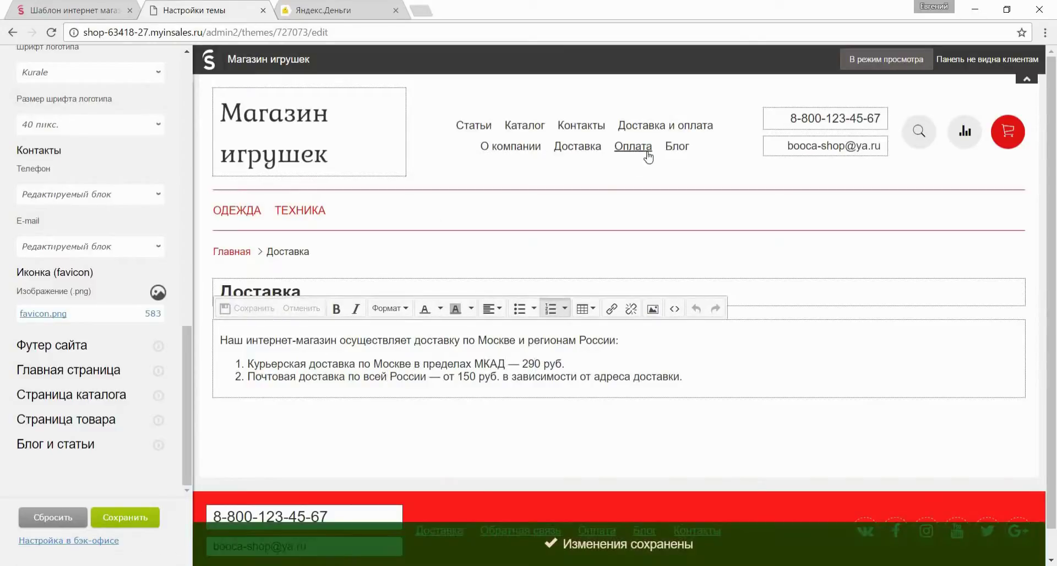
# Add a paragraph to the Оплата page about paying cash in the store or at pickup, and save.
pyautogui.click(644, 148)
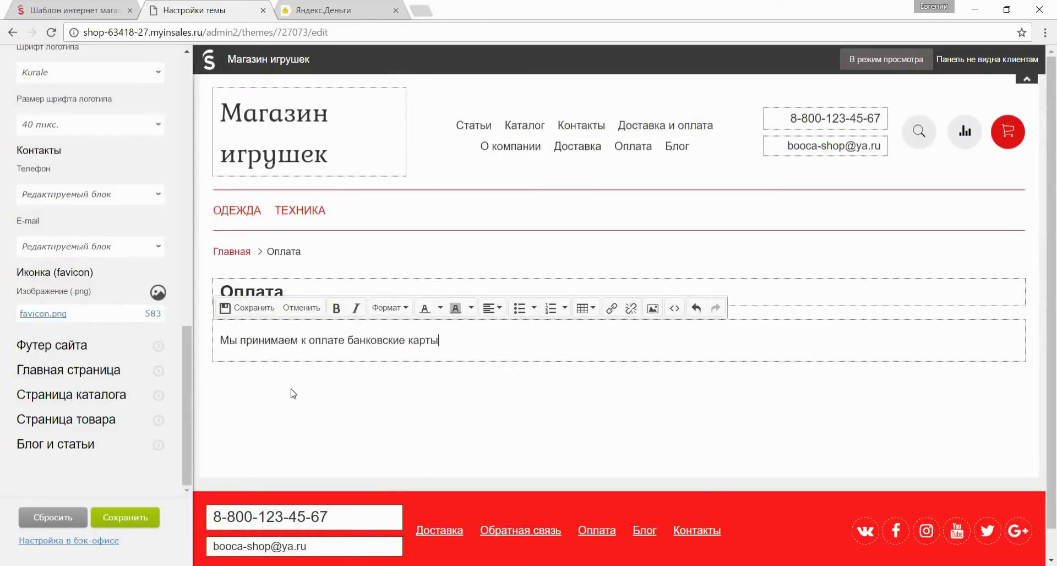
pyautogui.press('Return')
pyautogui.write('В нашем магазине ')
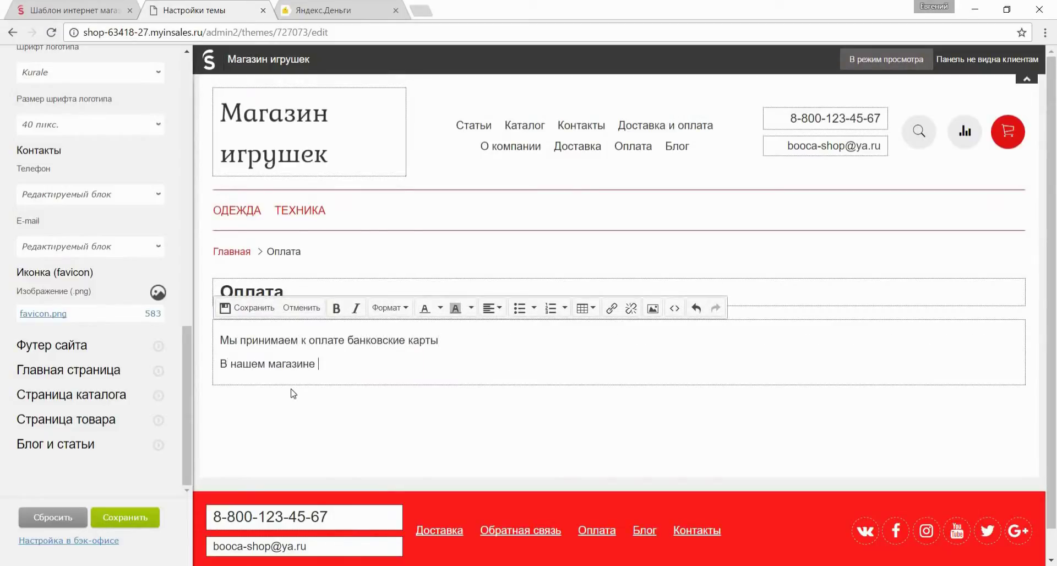
pyautogui.write('и в пункте выдачи Вы можете оплатить ваш заказ наличными.')
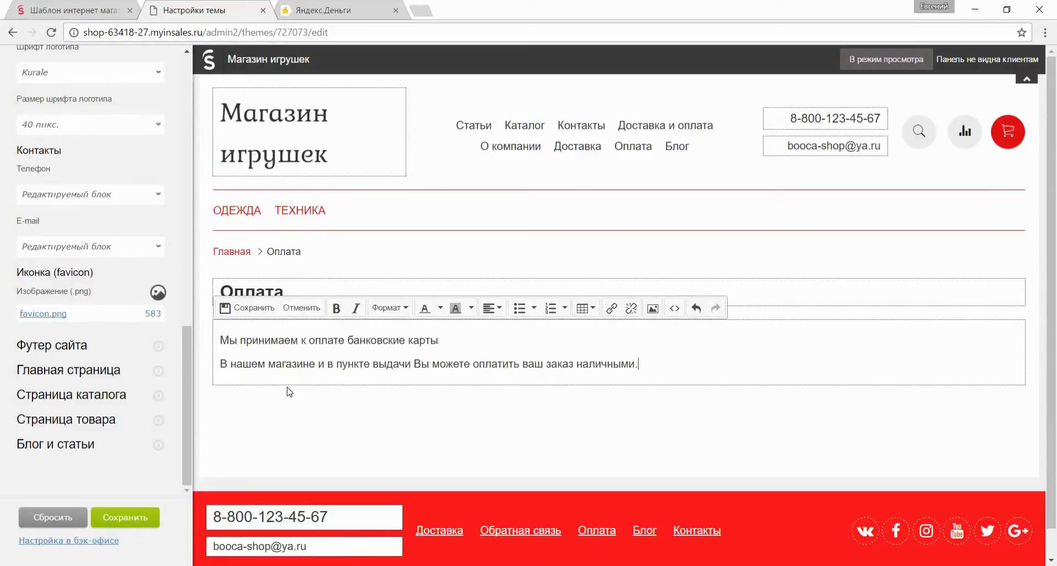
pyautogui.click(253, 308)
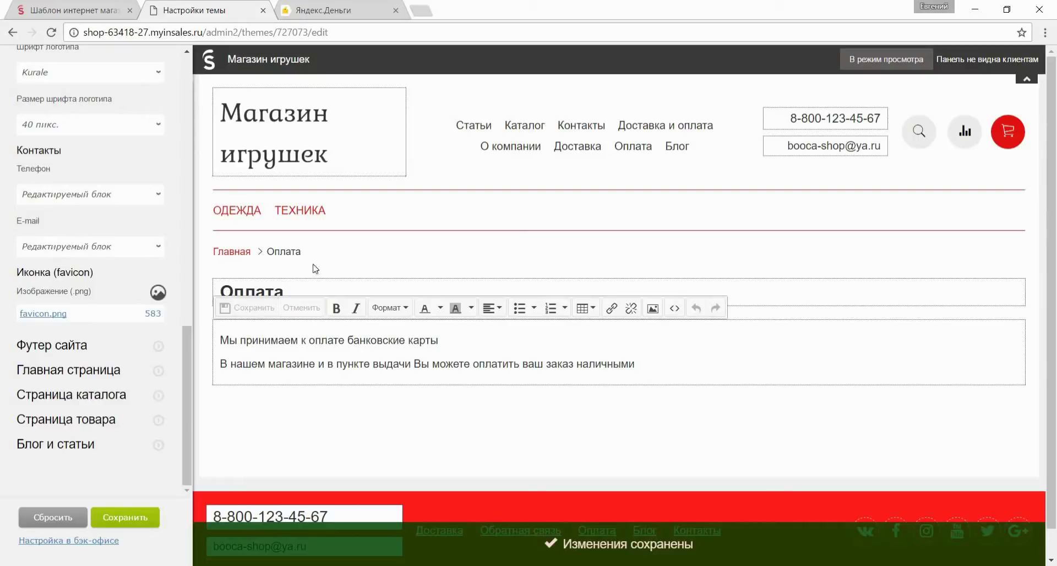
# Delete all existing products from the back-office catalog.
pyautogui.click(101, 542)
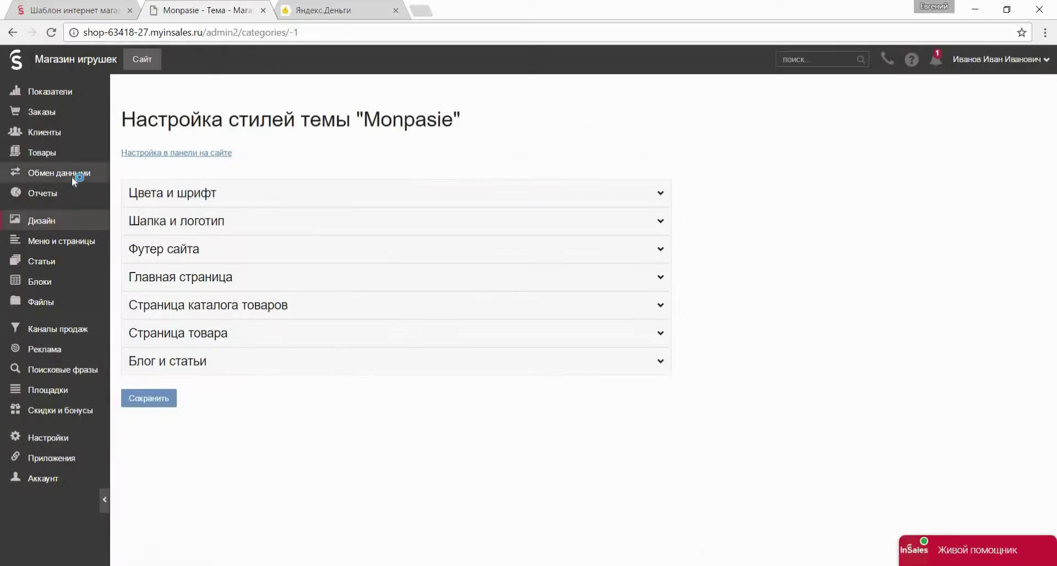
pyautogui.click(284, 163)
pyautogui.click(390, 163)
pyautogui.press('Return')
# Start a new CSV product import by uploading the товары spreadsheet.
pyautogui.click(337, 163)
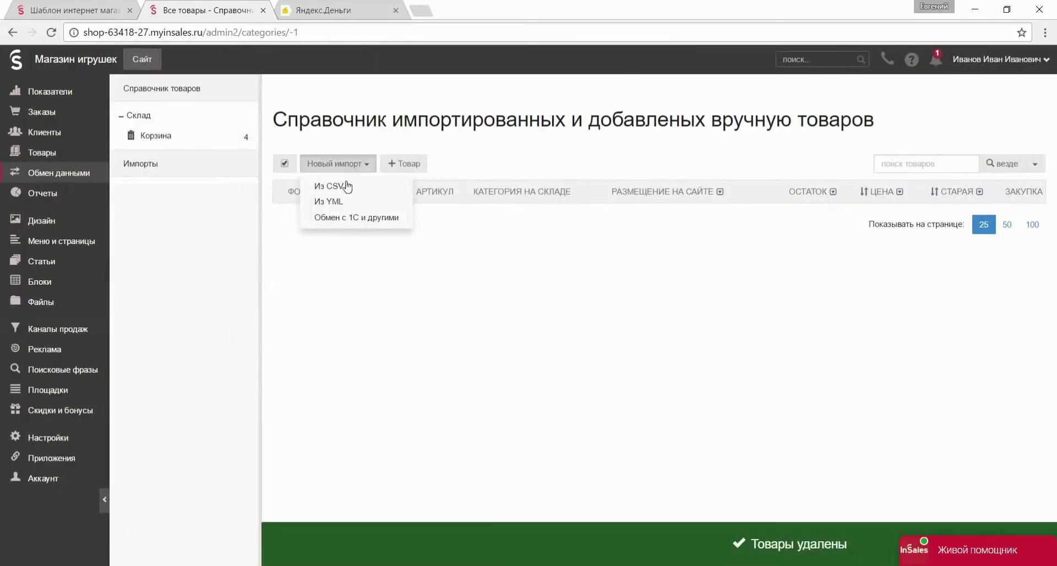
pyautogui.click(347, 186)
pyautogui.click(318, 472)
pyautogui.click(437, 217)
pyautogui.click(140, 91)
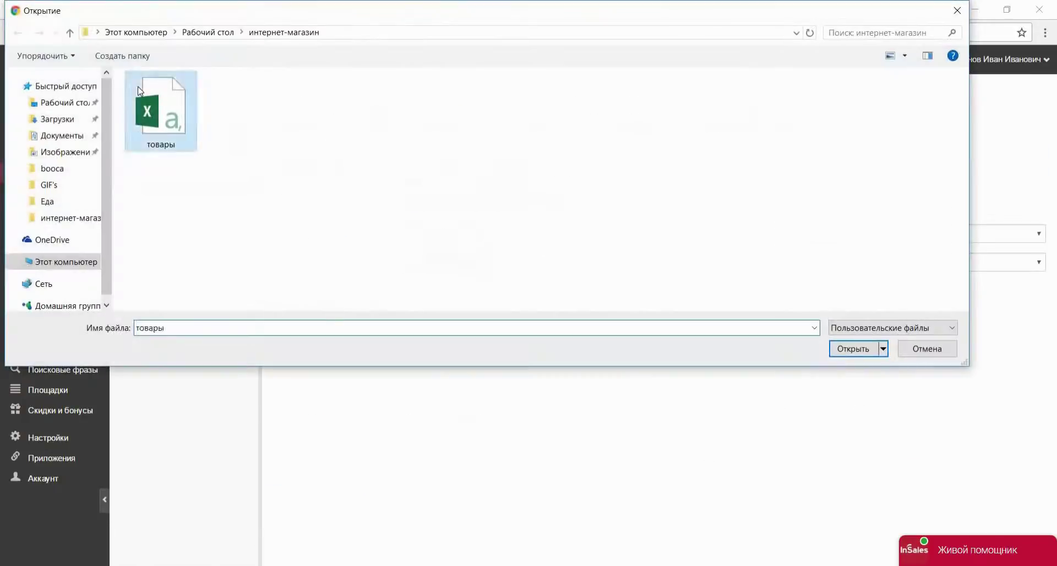
pyautogui.doubleClick(140, 91)
pyautogui.click(298, 293)
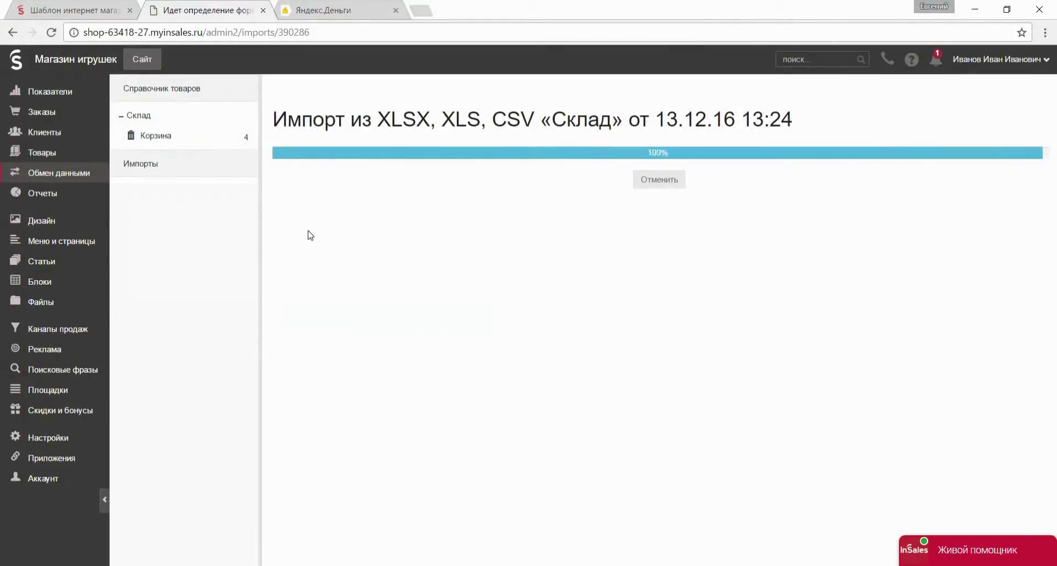
# Map columns 0–5 to Корневая, Название товара, Краткое описание, Полное описание, Изображение and Свойство: Размер.
pyautogui.click(441, 155)
pyautogui.click(440, 192)
pyautogui.click(464, 209)
pyautogui.click(457, 305)
pyautogui.click(472, 255)
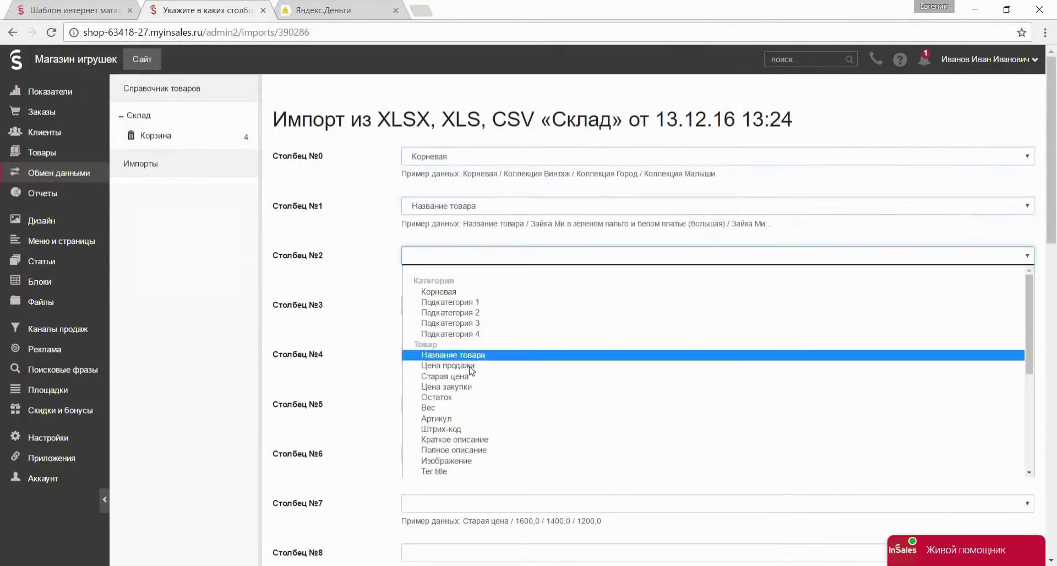
pyautogui.click(472, 439)
pyautogui.click(472, 304)
pyautogui.click(472, 499)
pyautogui.click(474, 354)
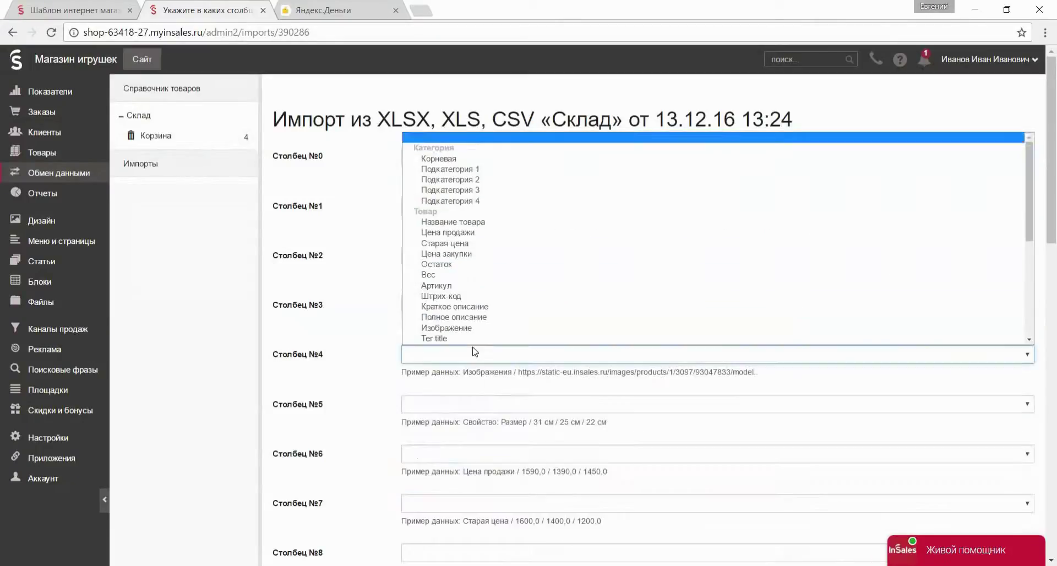
pyautogui.scroll(-3, 472, 292)
pyautogui.click(468, 198)
pyautogui.click(473, 404)
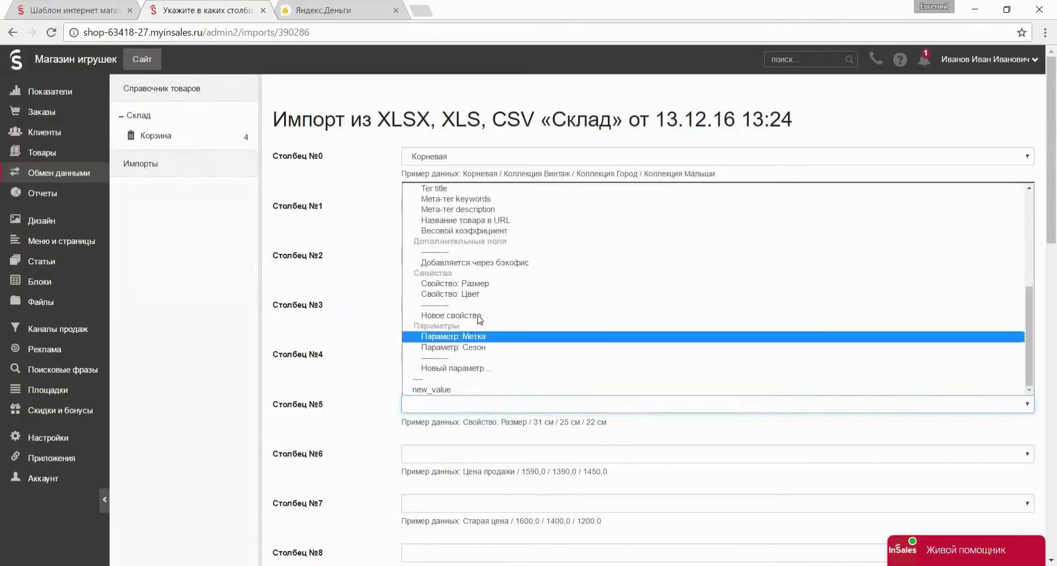
pyautogui.click(470, 283)
# Map columns 6–11 to Цена продажи, Старая цена, Цена закупки, Остаток, Вес and Параметр: Метка.
pyautogui.click(474, 454)
pyautogui.scroll(-4, 477, 319)
pyautogui.scroll(3, 479, 342)
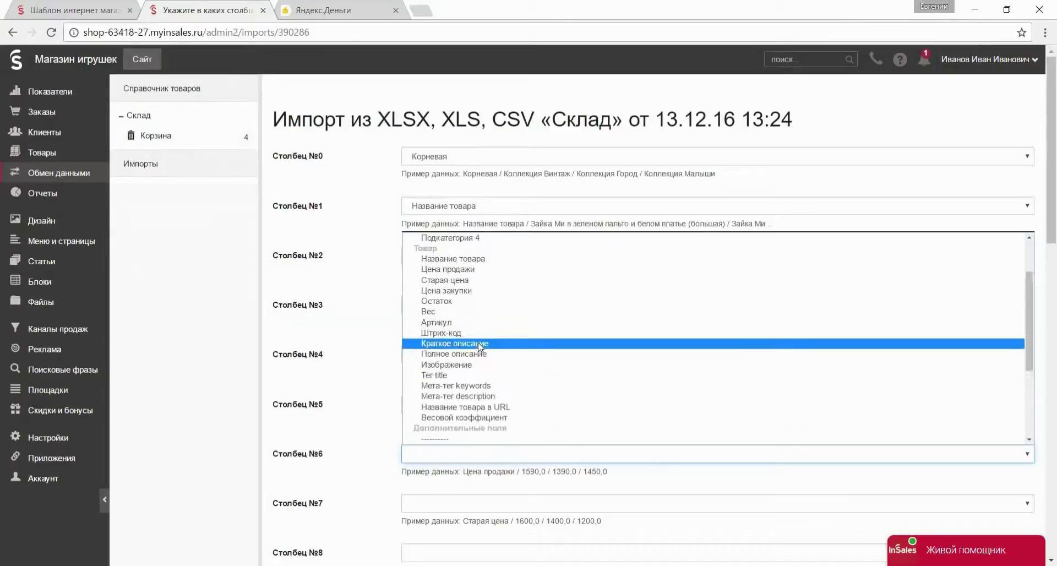
pyautogui.click(479, 269)
pyautogui.scroll(-3, 477, 385)
pyautogui.click(474, 366)
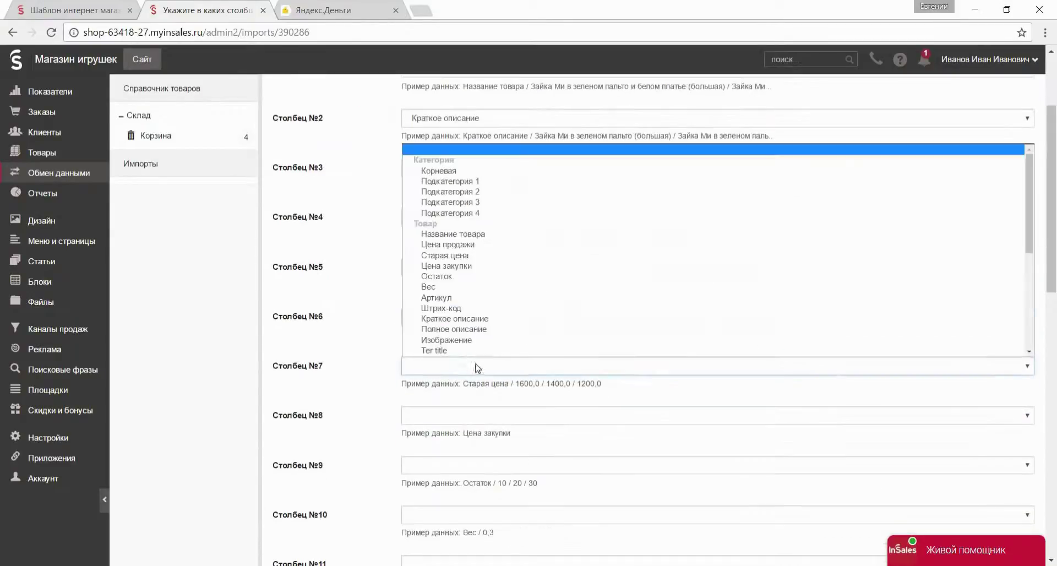
pyautogui.click(479, 255)
pyautogui.click(473, 415)
pyautogui.click(476, 316)
pyautogui.scroll(-3, 477, 330)
pyautogui.click(478, 327)
pyautogui.click(478, 468)
pyautogui.click(477, 379)
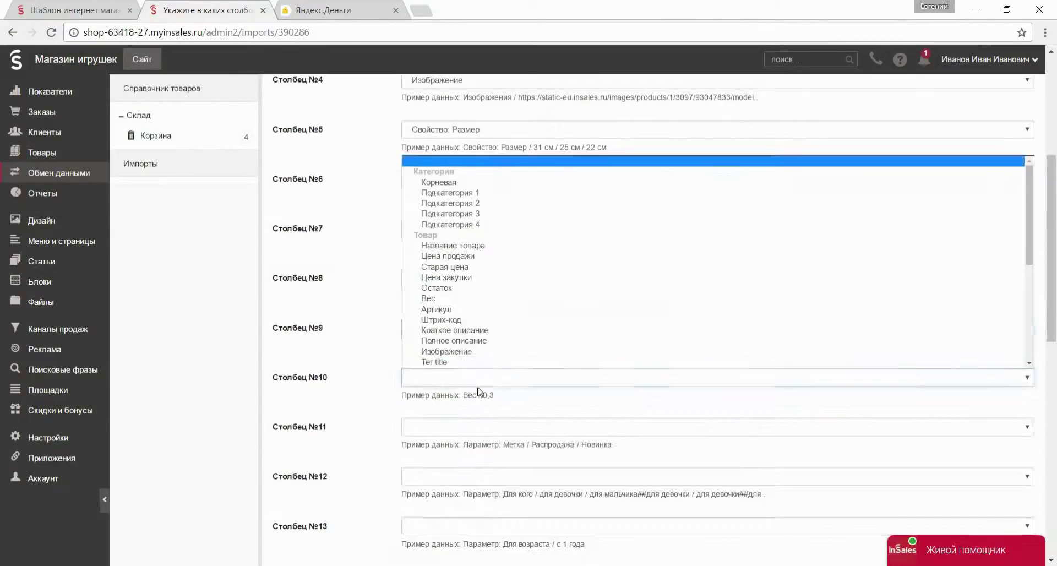
pyautogui.click(428, 298)
pyautogui.scroll(-2, 478, 358)
pyautogui.click(478, 358)
pyautogui.scroll(-5, 477, 298)
pyautogui.click(451, 295)
# Make columns 12 and 13 new parameters named Для кого and Для возраста.
pyautogui.click(478, 407)
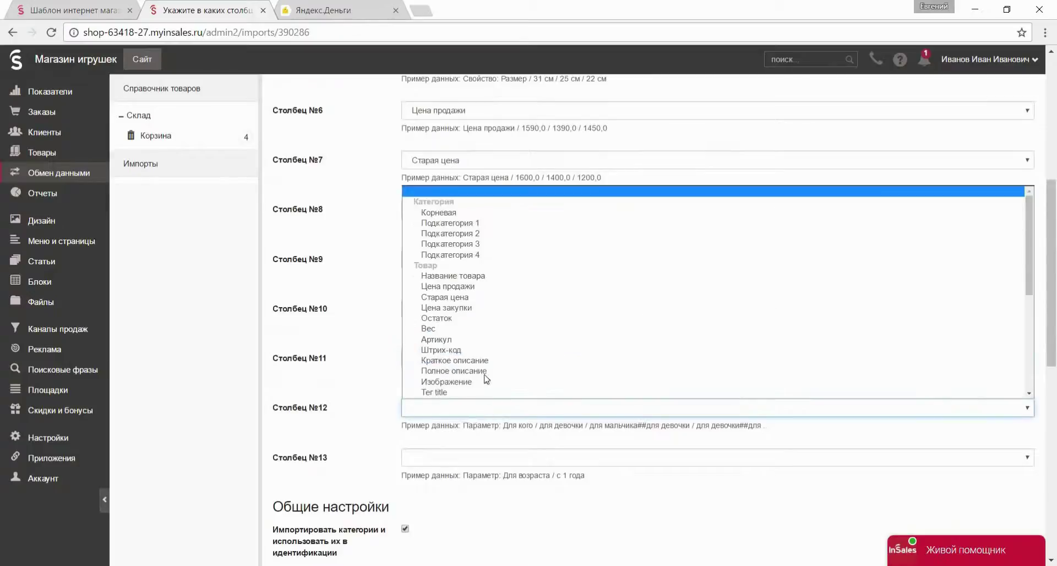
pyautogui.scroll(-5, 487, 378)
pyautogui.click(477, 361)
pyautogui.write('Для кого')
pyautogui.scroll(-3, 484, 373)
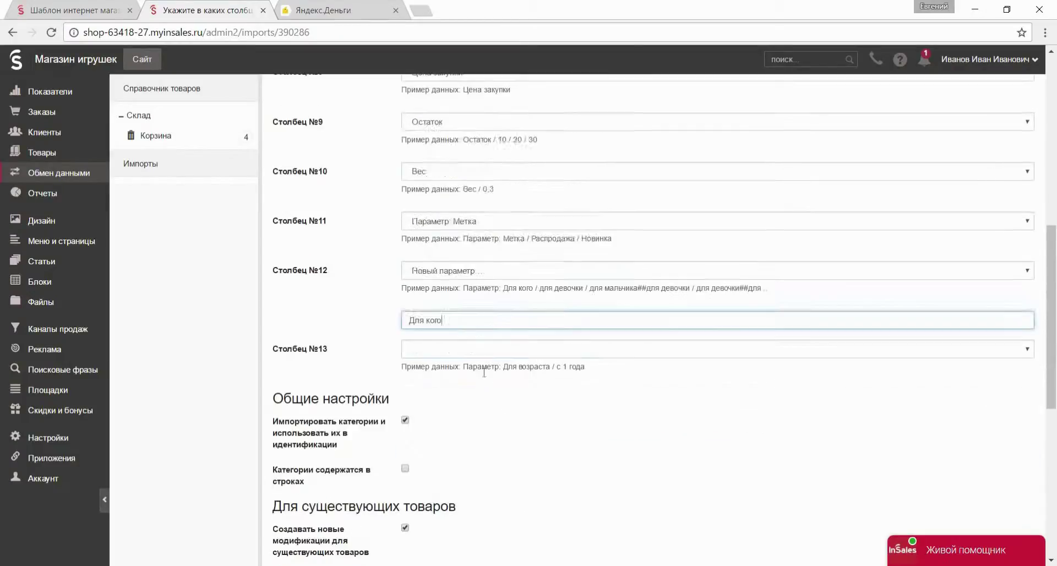
pyautogui.click(484, 349)
pyautogui.click(440, 309)
pyautogui.write('Для возраста')
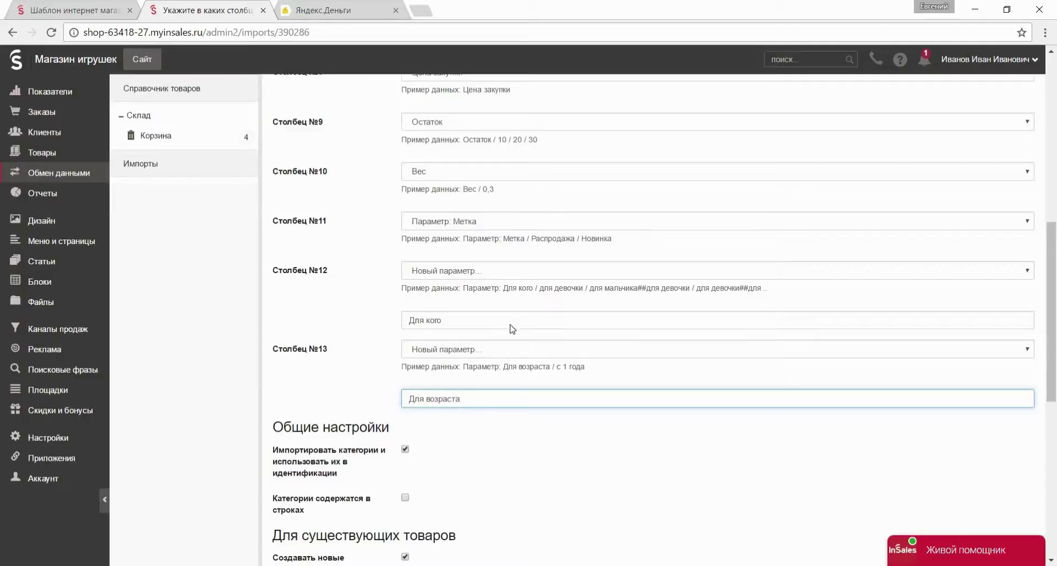
pyautogui.scroll(-8, 512, 329)
# Launch the product import and open the storefront in a new tab.
pyautogui.click(292, 510)
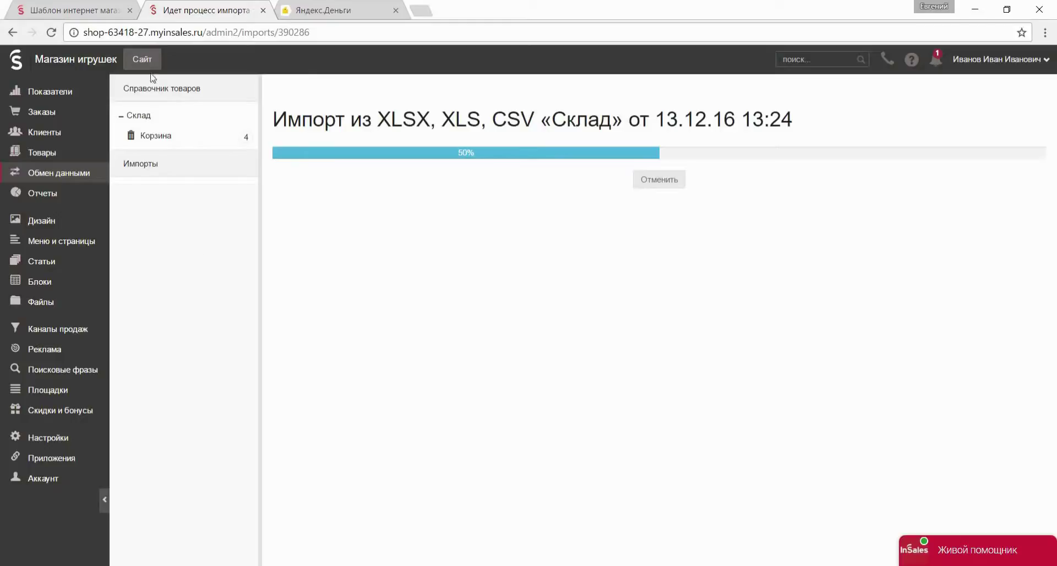
pyautogui.rightClick(144, 57)
pyautogui.click(177, 64)
pyautogui.click(330, 10)
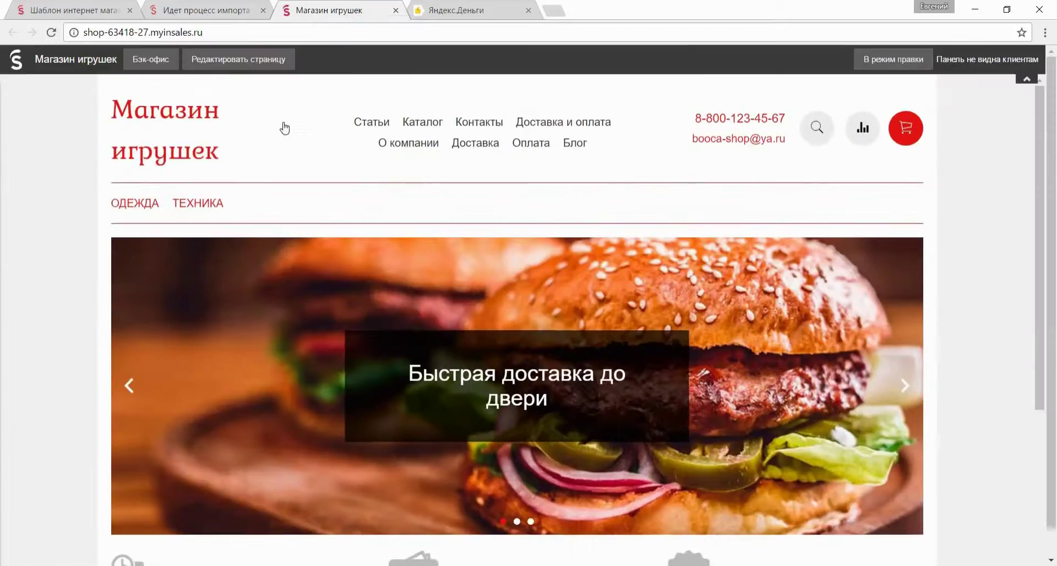
# In the theme editor, save the Цвета и шрифт settings so the tiled background image appears.
pyautogui.scroll(-5, 265, 134)
pyautogui.scroll(5, 495, 165)
pyautogui.click(865, 60)
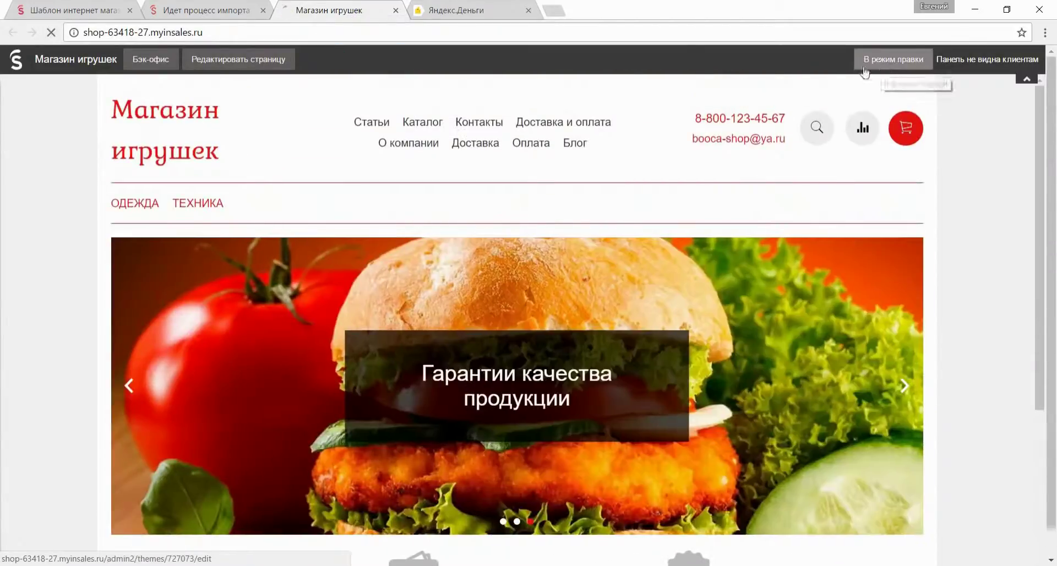
pyautogui.click(88, 212)
pyautogui.scroll(-4, 110, 231)
pyautogui.scroll(5, 139, 219)
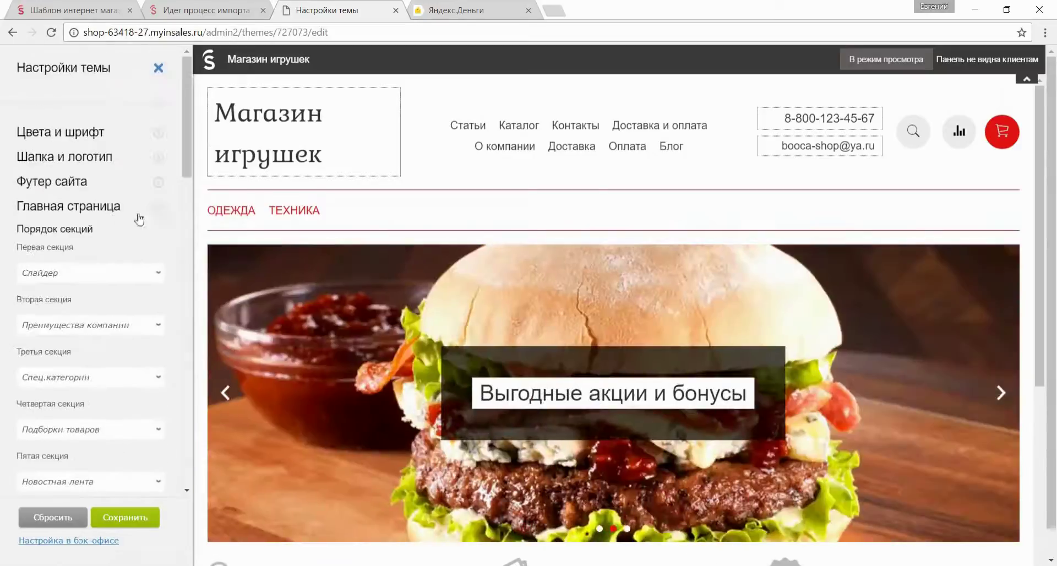
pyautogui.click(152, 132)
pyautogui.scroll(-5, 153, 122)
pyautogui.click(125, 517)
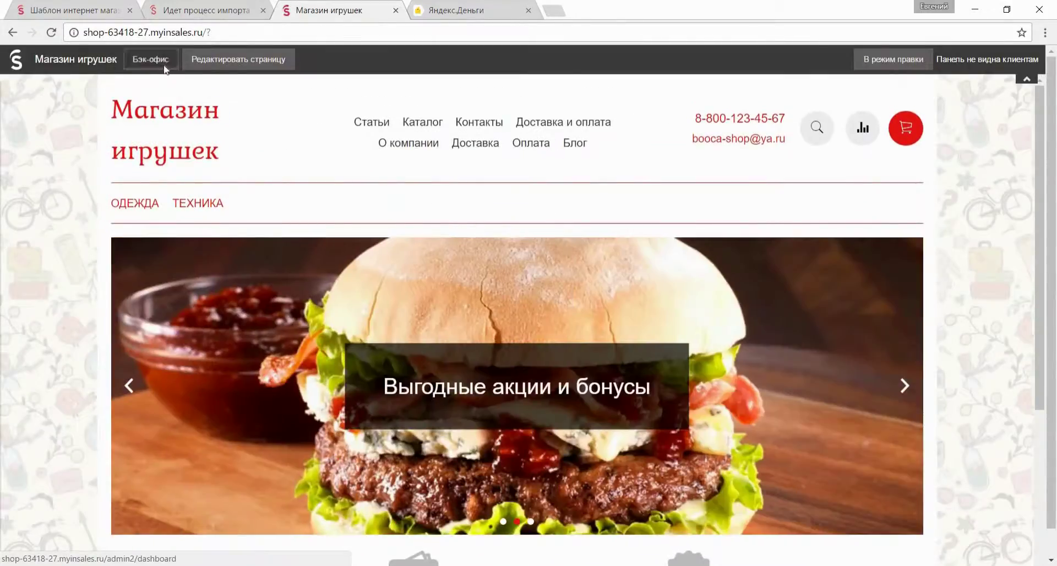
# Under Меню и страницы, delete Доставка и оплата and Контакты from Верхнее меню, then open Блоки.
pyautogui.click(151, 59)
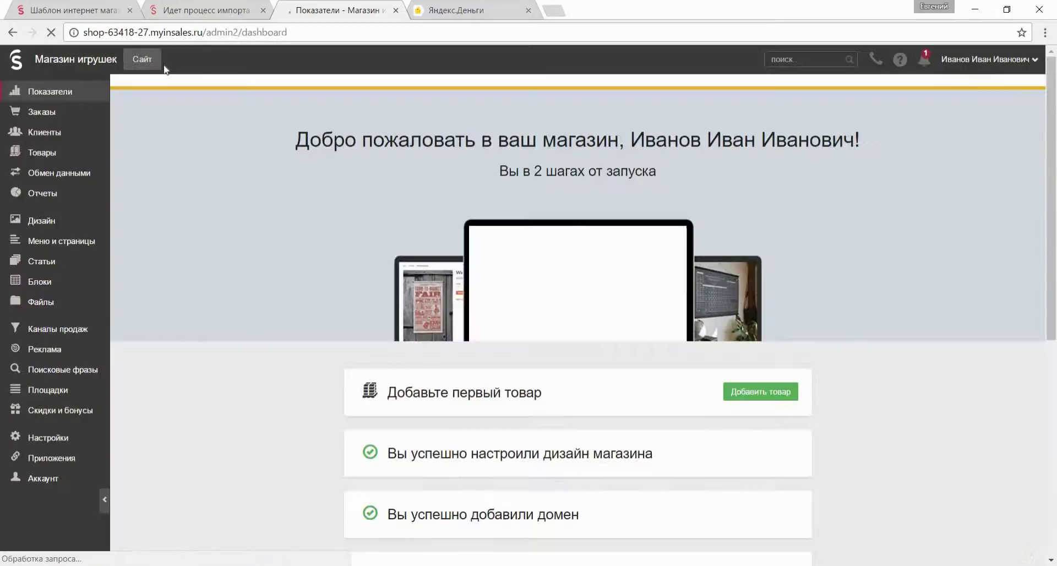
pyautogui.click(77, 240)
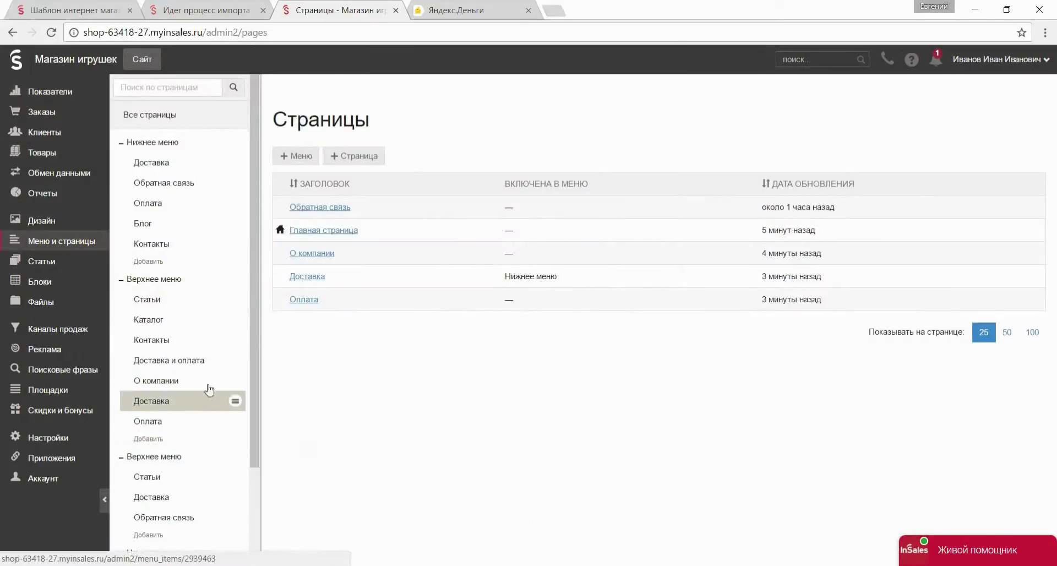
pyautogui.click(235, 360)
pyautogui.click(224, 391)
pyautogui.press('Return')
pyautogui.click(236, 350)
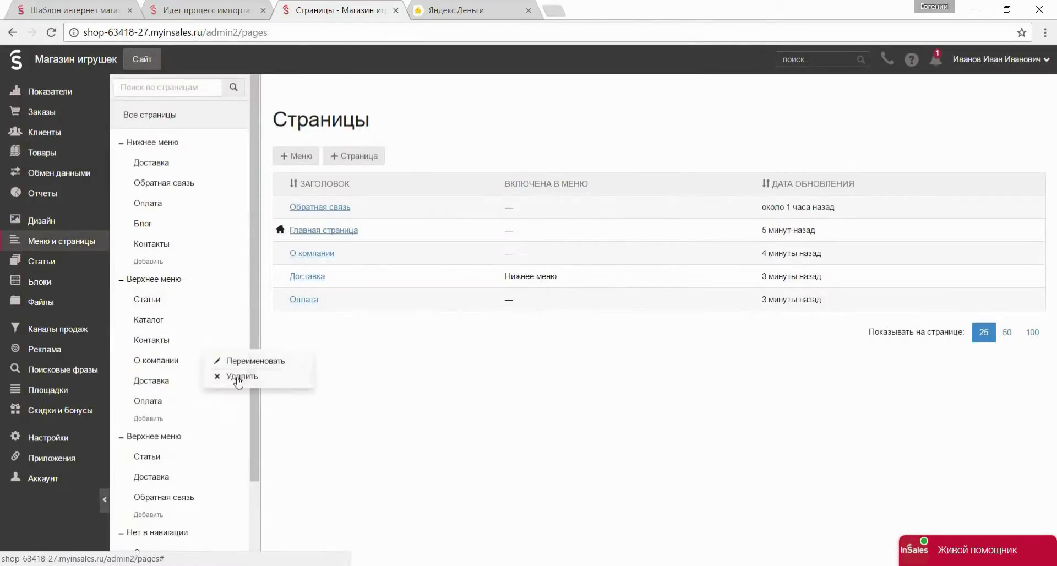
pyautogui.click(224, 375)
pyautogui.press('Return')
pyautogui.click(57, 281)
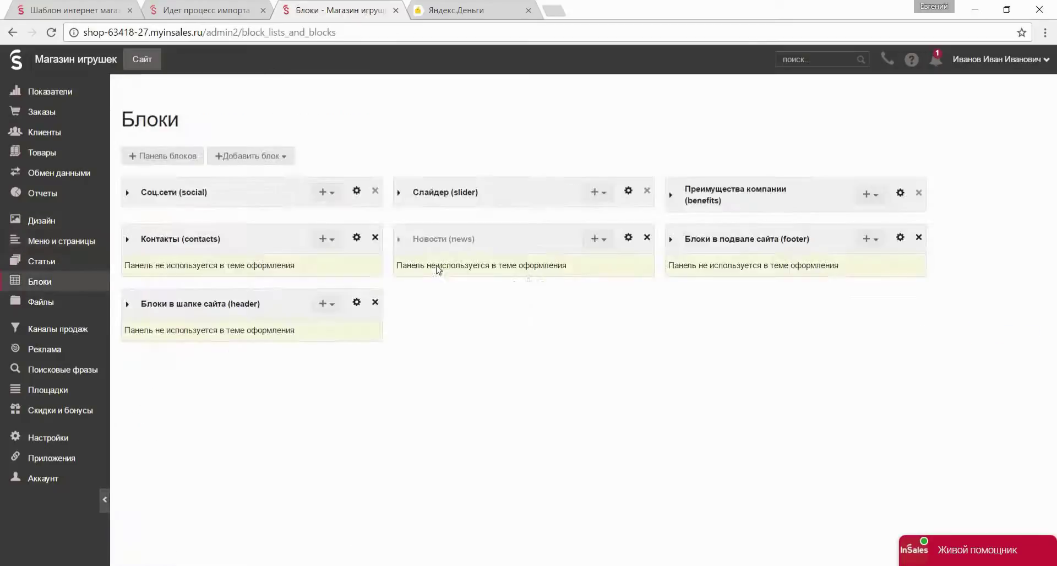
# Retitle the first slide Развивающие конструкторы, clear its link, upload banner-1.jpg, and save.
pyautogui.click(401, 194)
pyautogui.click(628, 222)
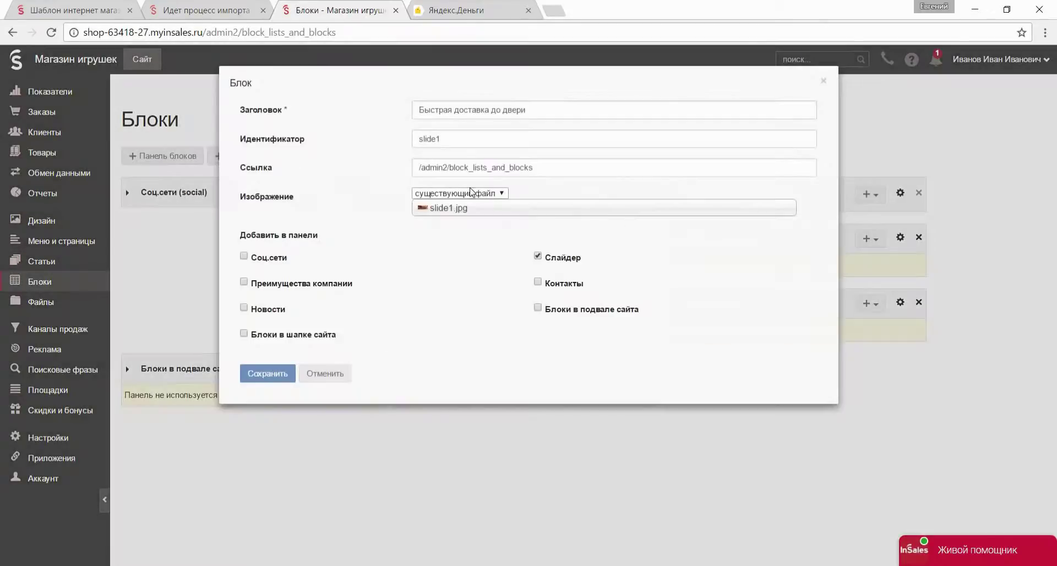
pyautogui.click(467, 216)
pyautogui.click(372, 167)
pyautogui.press('BackSpace')
pyautogui.click(400, 121)
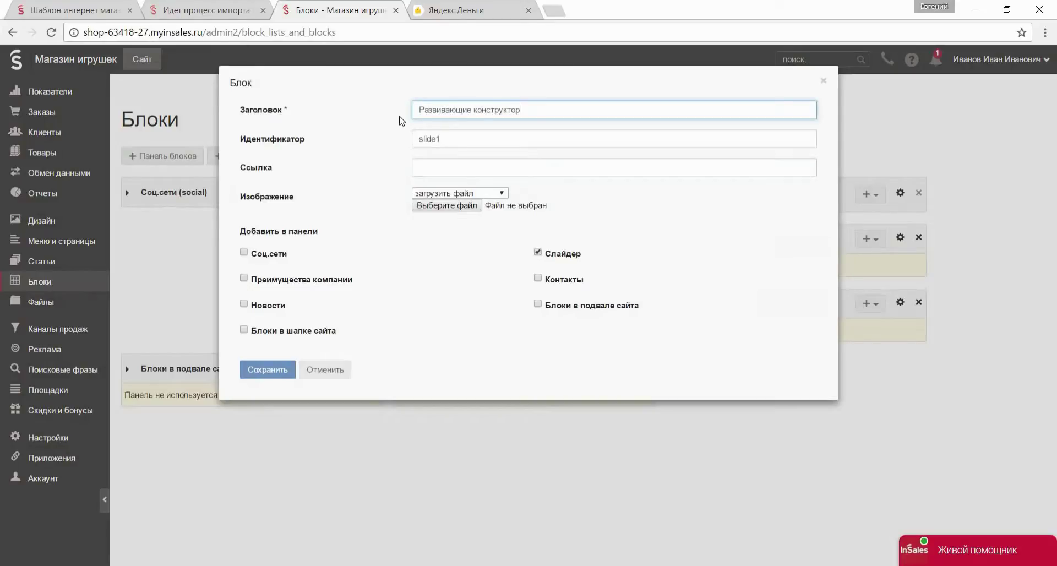
pyautogui.click(436, 205)
pyautogui.doubleClick(236, 106)
pyautogui.click(270, 370)
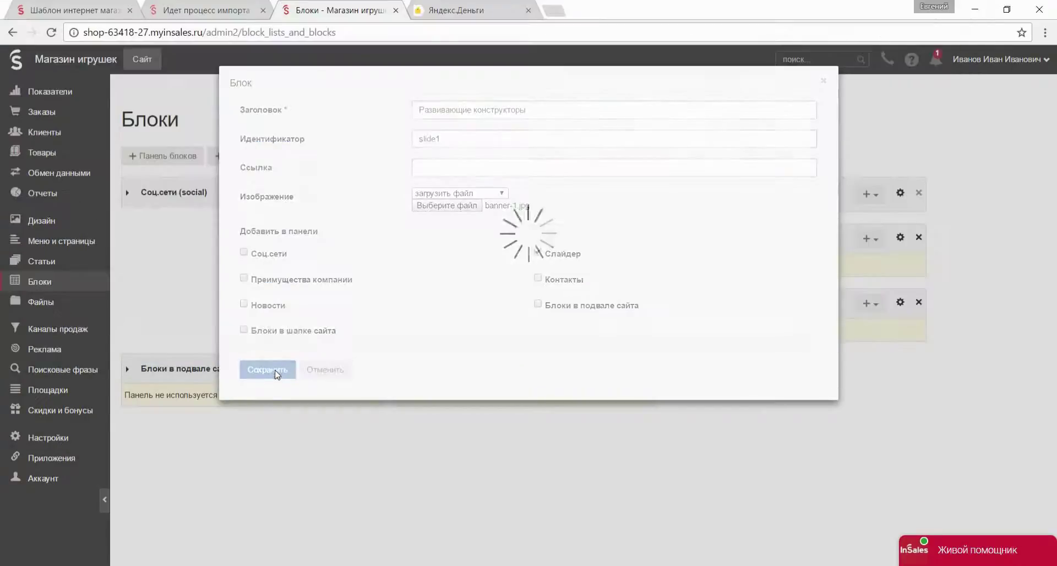
# Retitle the second slide Необычные игрушки, clear its link, upload banner-2.jpg, and save.
pyautogui.click(628, 251)
pyautogui.moveTo(519, 110); pyautogui.dragTo(343, 112)
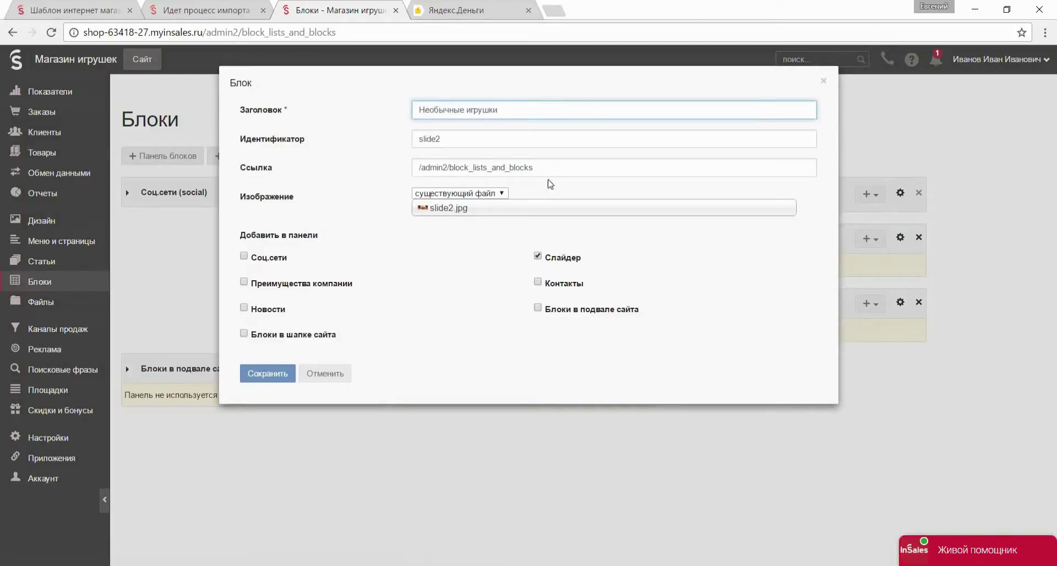
pyautogui.moveTo(537, 167); pyautogui.dragTo(366, 173)
pyautogui.press('BackSpace')
pyautogui.click(460, 193)
pyautogui.click(457, 215)
pyautogui.click(447, 206)
pyautogui.doubleClick(314, 110)
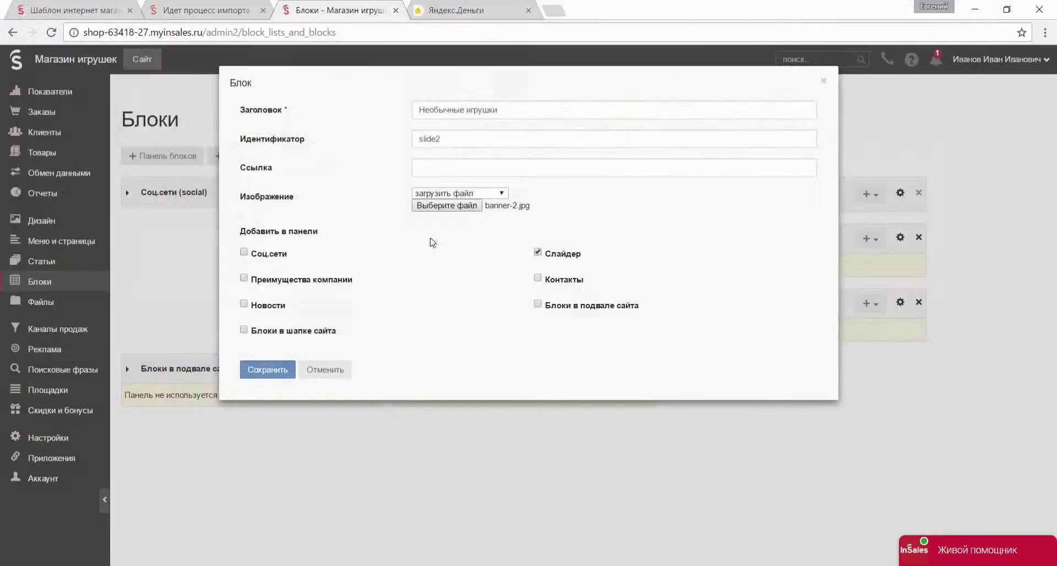
pyautogui.click(268, 370)
# Retitle the third slide Подарки на Новый Год, clear its link, upload banner-3.jpg, and save.
pyautogui.click(441, 192)
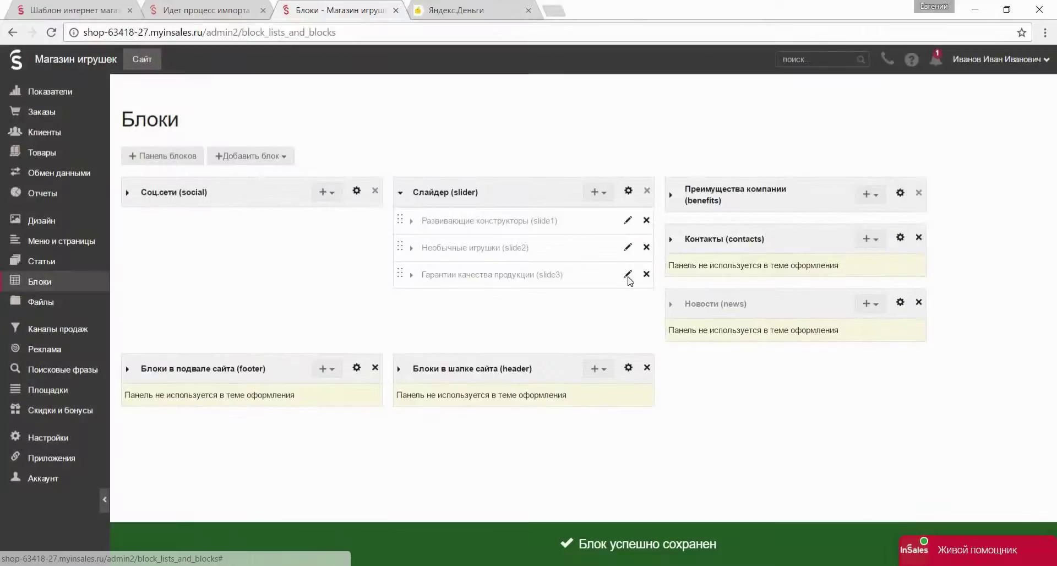
pyautogui.click(627, 275)
pyautogui.moveTo(536, 167); pyautogui.dragTo(365, 168)
pyautogui.press('BackSpace')
pyautogui.moveTo(573, 111); pyautogui.dragTo(278, 107)
pyautogui.write('Подарки на Новый Год')
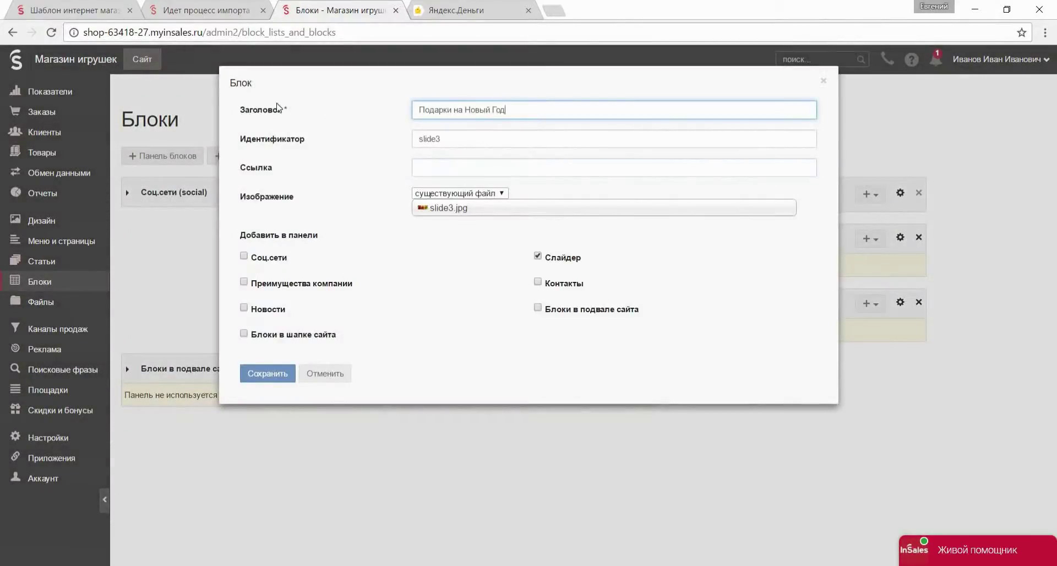
pyautogui.click(459, 192)
pyautogui.click(457, 215)
pyautogui.click(446, 205)
pyautogui.click(389, 110)
pyautogui.doubleClick(389, 110)
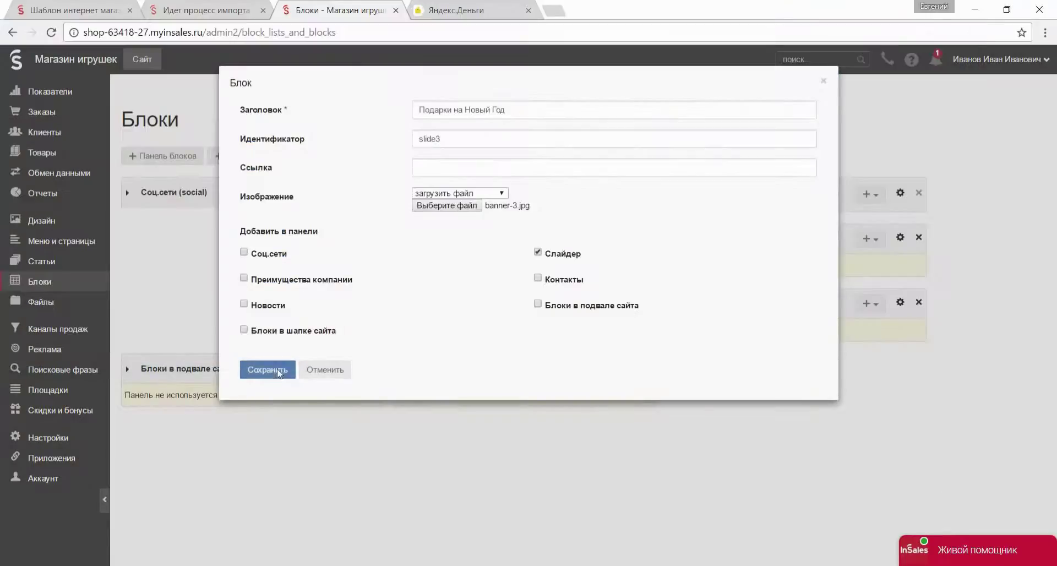
pyautogui.click(268, 370)
# Give the first benefit block the truck picture as its icon and save.
pyautogui.click(711, 201)
pyautogui.click(897, 226)
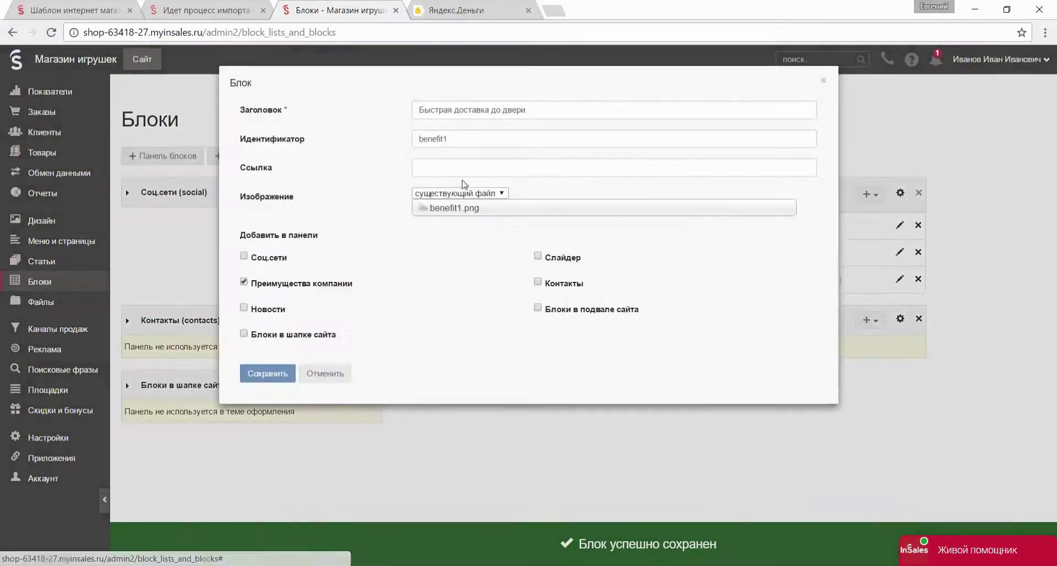
pyautogui.click(459, 193)
pyautogui.click(457, 214)
pyautogui.click(457, 213)
pyautogui.doubleClick(620, 110)
pyautogui.click(267, 369)
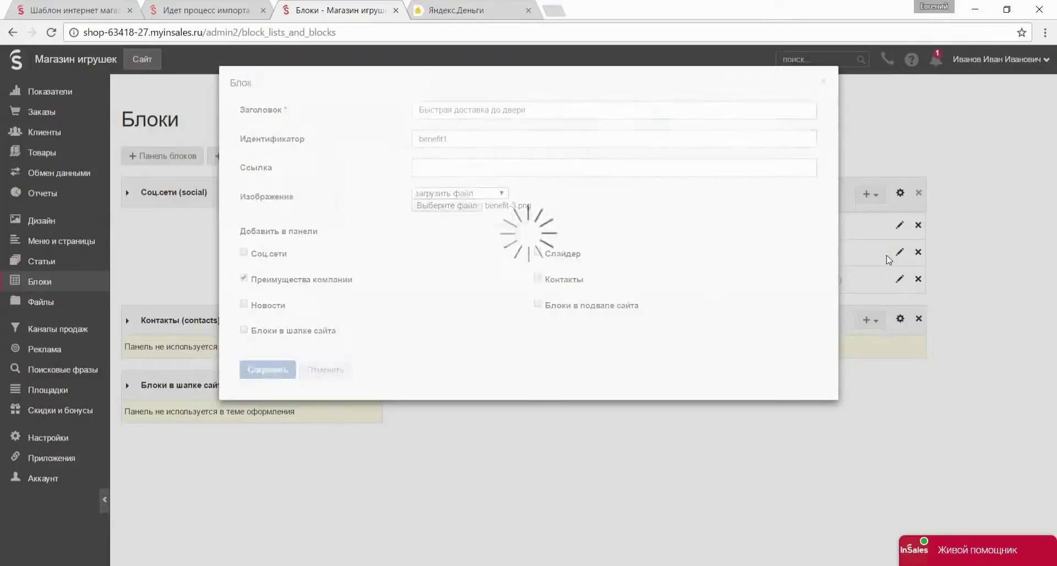
# Upload a new icon for the Выгодные акции и бонусы block and save.
pyautogui.click(900, 252)
pyautogui.click(457, 215)
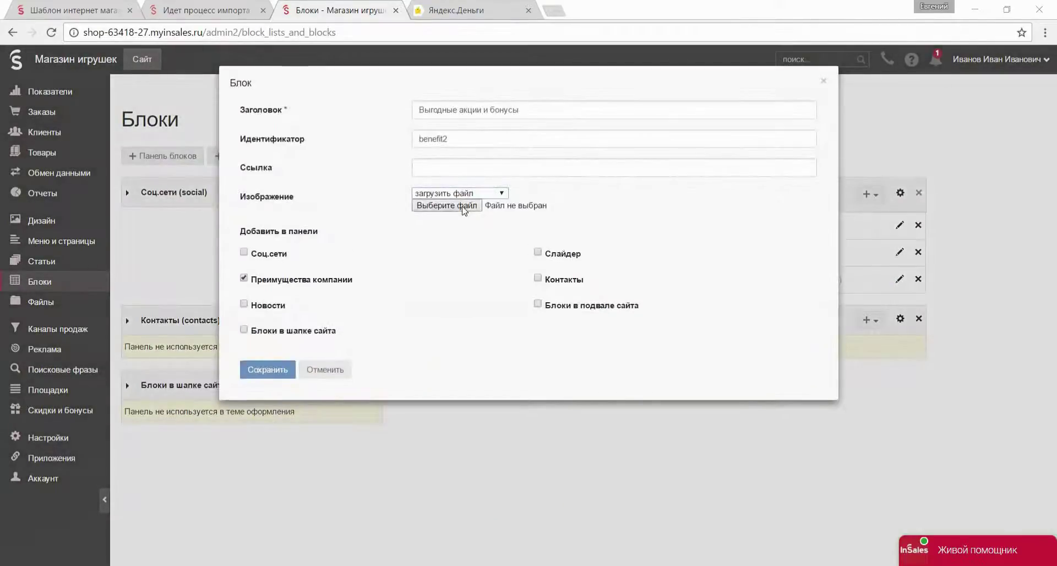
pyautogui.click(445, 205)
pyautogui.doubleClick(620, 110)
pyautogui.click(268, 374)
# Retitle the third benefit block Мы принимаем карты with benefit-1 as its icon, and save.
pyautogui.click(707, 197)
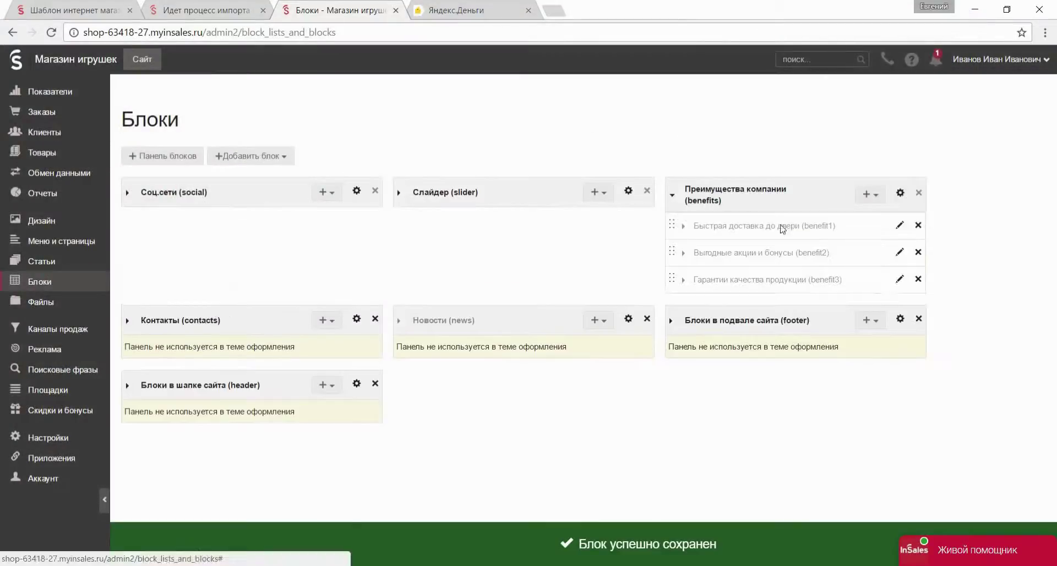
pyautogui.click(900, 278)
pyautogui.click(460, 193)
pyautogui.click(460, 215)
pyautogui.click(446, 206)
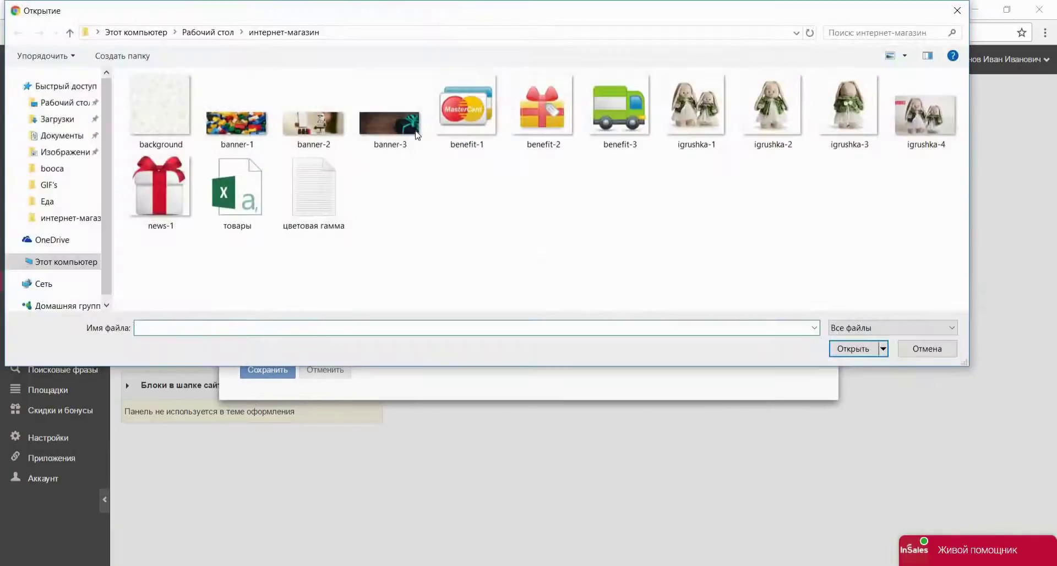
pyautogui.doubleClick(468, 113)
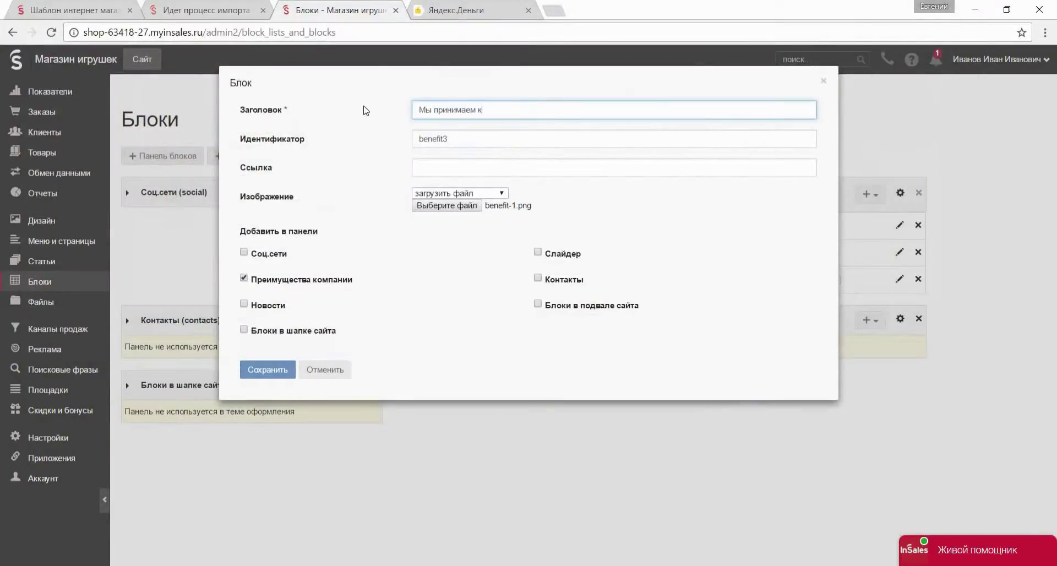
pyautogui.click(268, 369)
# View the updated live storefront, then return to the blocks admin page.
pyautogui.click(142, 59)
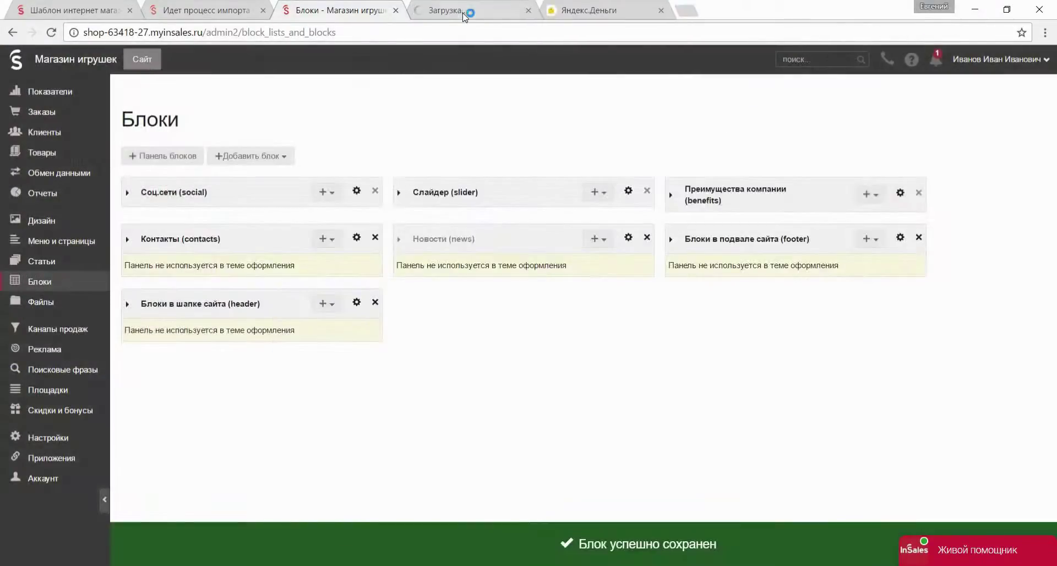
pyautogui.scroll(-5, 680, 365)
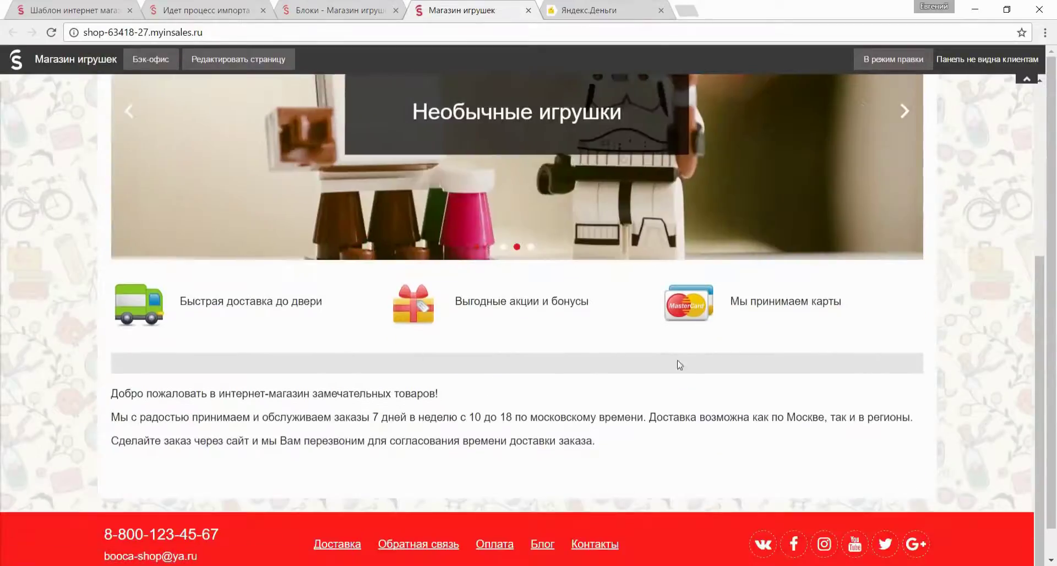
pyautogui.click(341, 10)
# Create a blog article titled «Ура! Мы открылись!» with the announcement «Наш магазин начал свою работу».
pyautogui.click(83, 263)
pyautogui.click(159, 132)
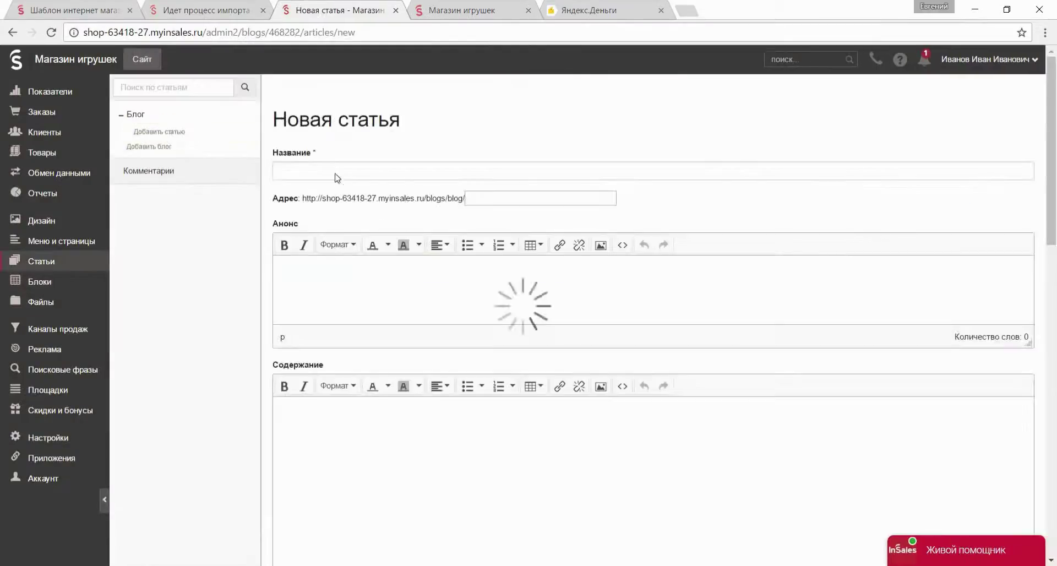
pyautogui.write('Ура! Мы открылись!')
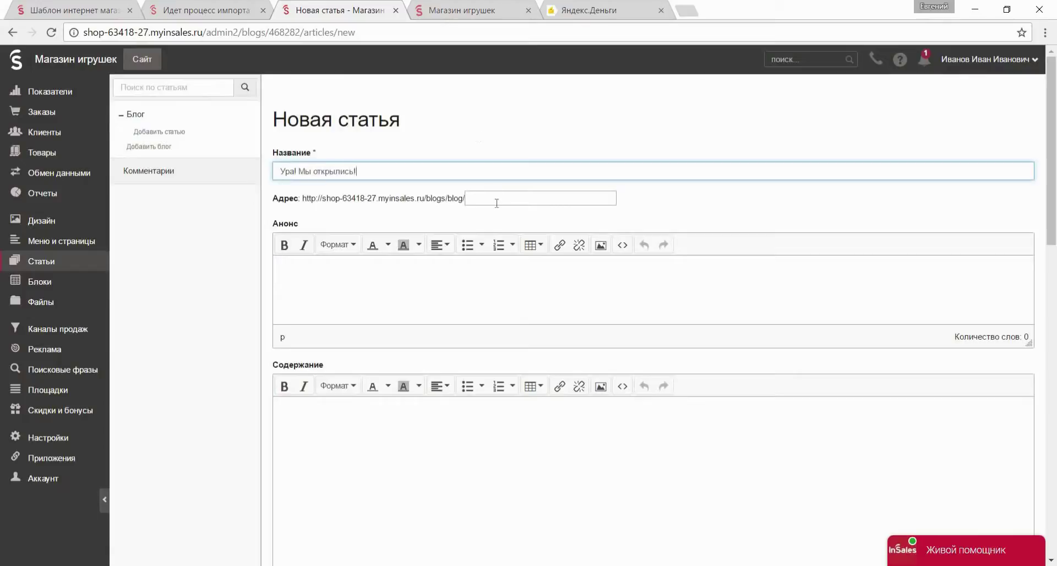
pyautogui.click(496, 203)
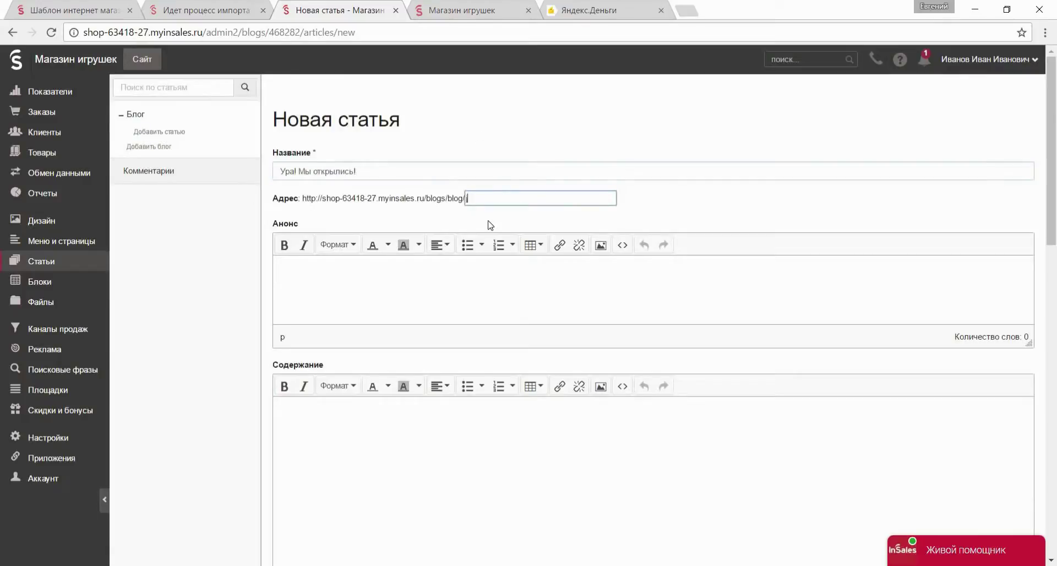
pyautogui.click(429, 293)
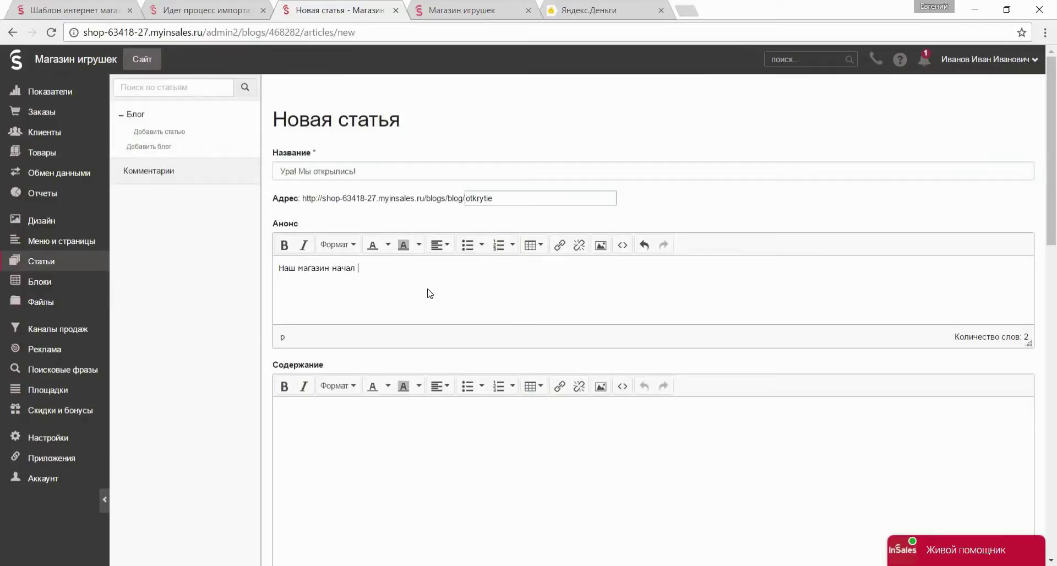
pyautogui.write('Наш магазин начал свою работу')
# Attach the news-1 gift picture, save the article, and reload the storefront to check the Блог block.
pyautogui.scroll(-4, 430, 292)
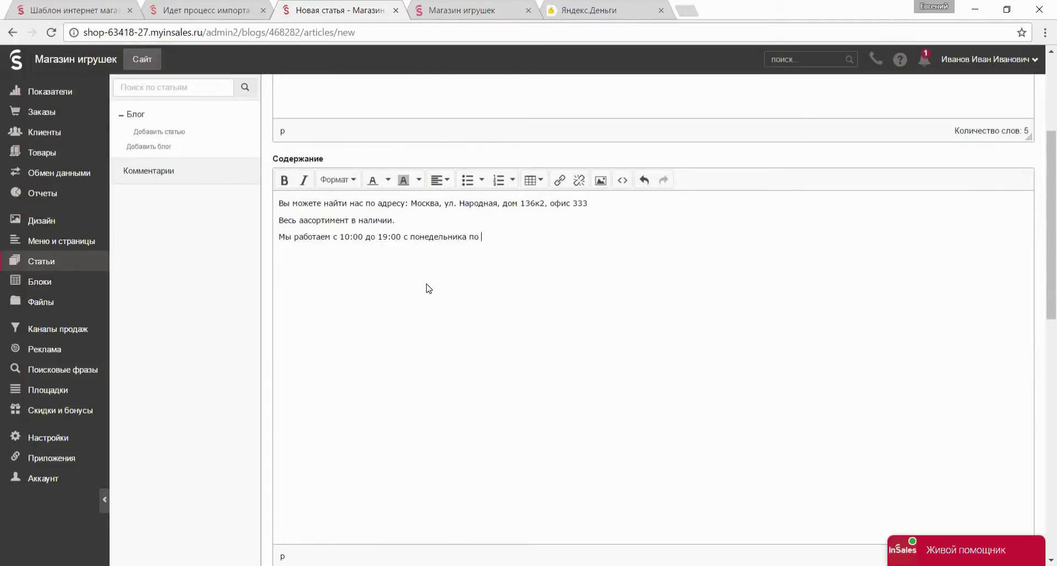
pyautogui.scroll(-10, 428, 288)
pyautogui.click(373, 445)
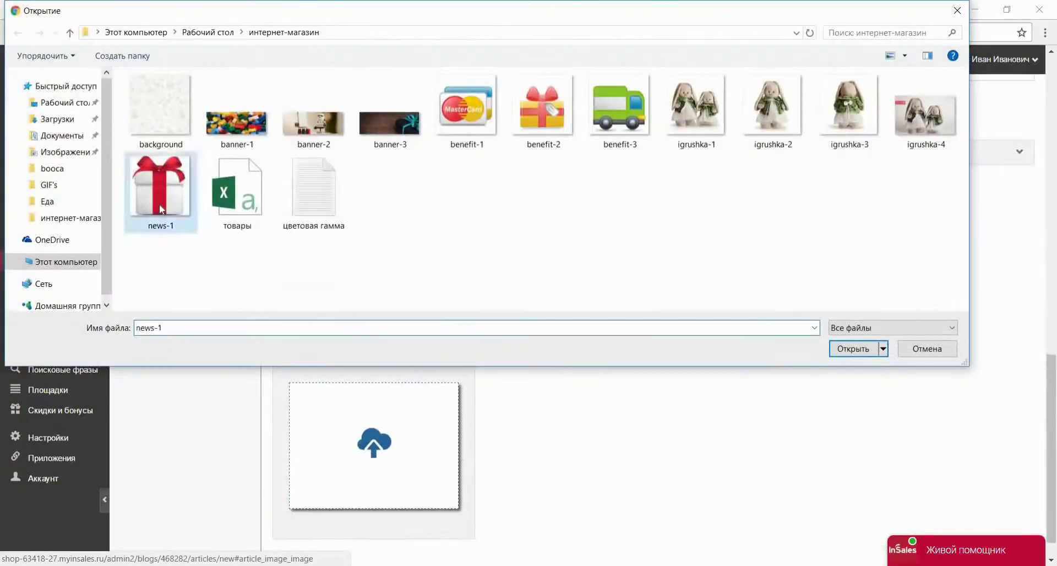
pyautogui.press('Escape')
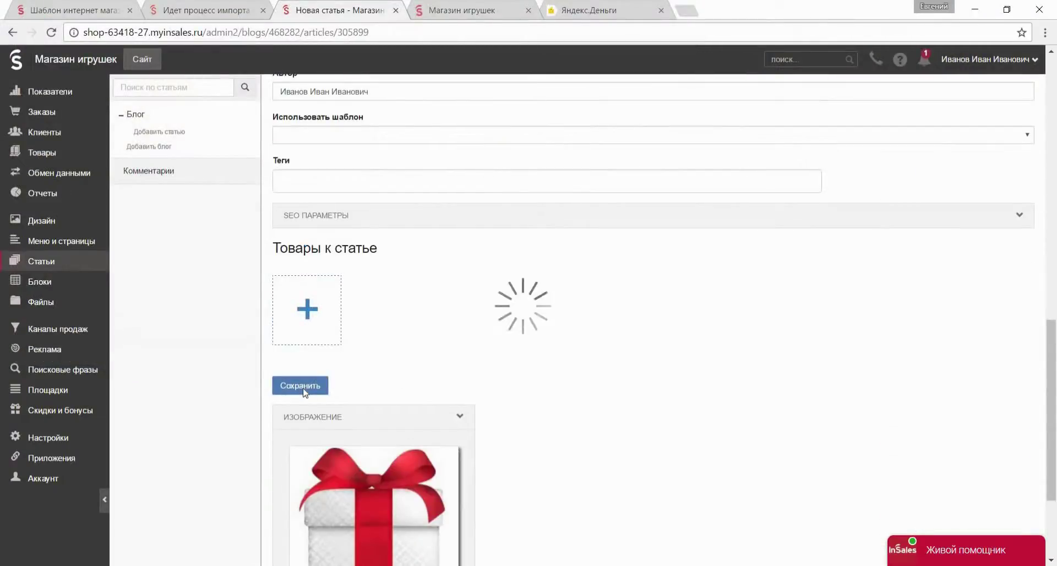
pyautogui.click(303, 386)
pyautogui.click(468, 10)
pyautogui.press('F5')
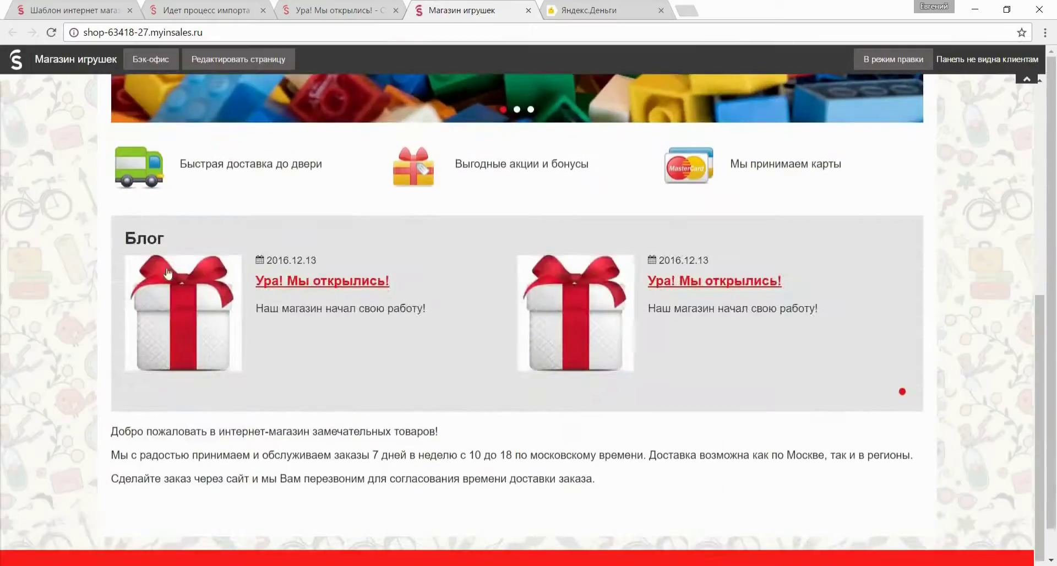
pyautogui.click(210, 4)
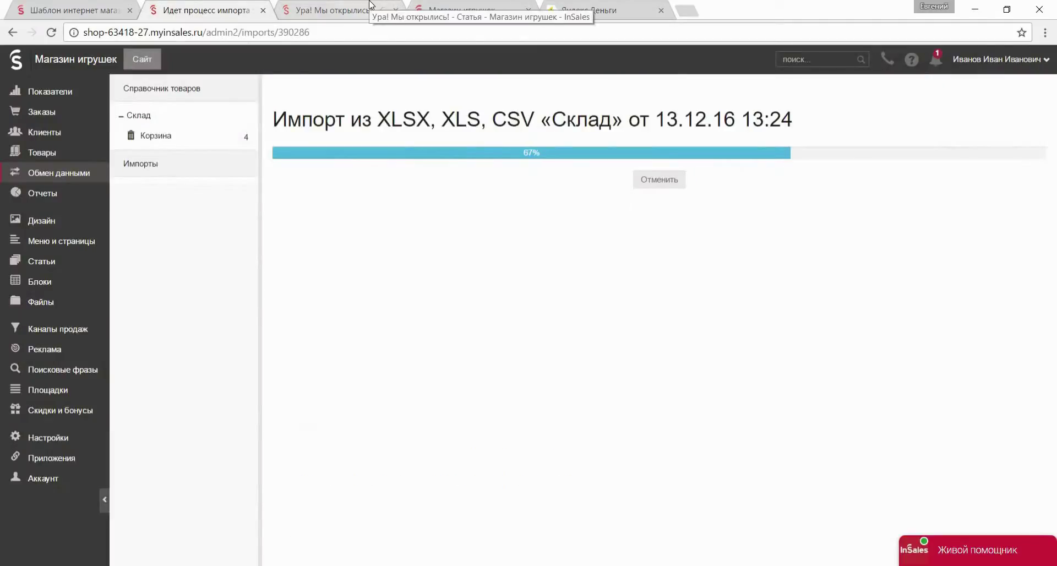
# Publish the Склад warehouse categories to the site's Каталог.
pyautogui.click(88, 152)
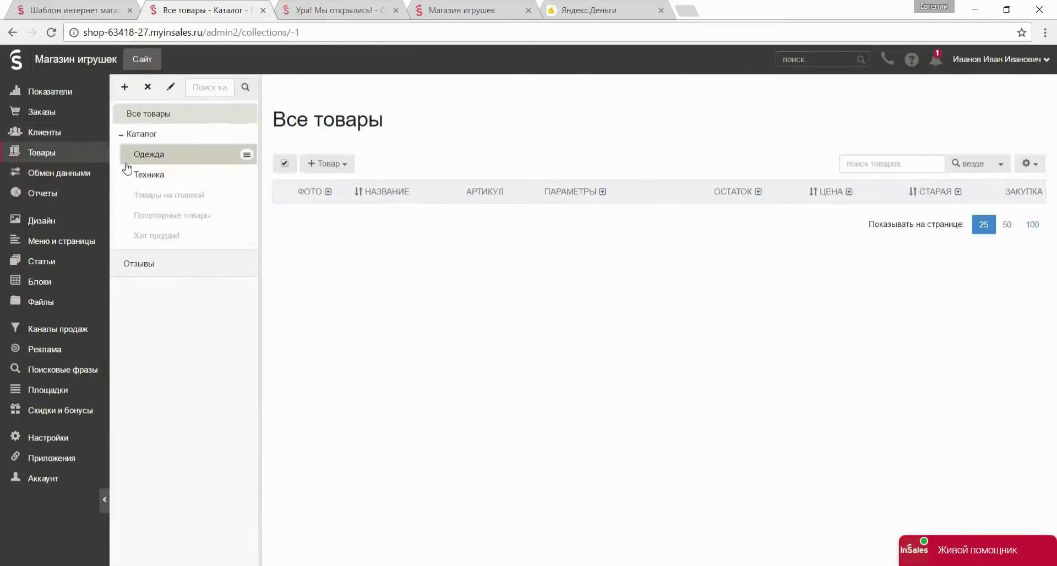
pyautogui.click(82, 174)
pyautogui.click(247, 135)
pyautogui.click(258, 175)
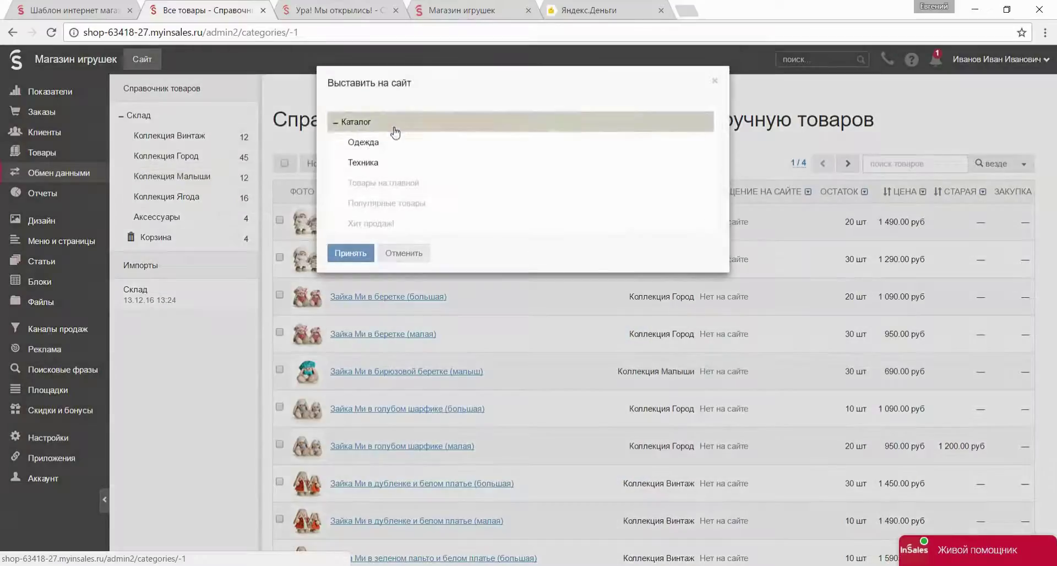
pyautogui.click(602, 142)
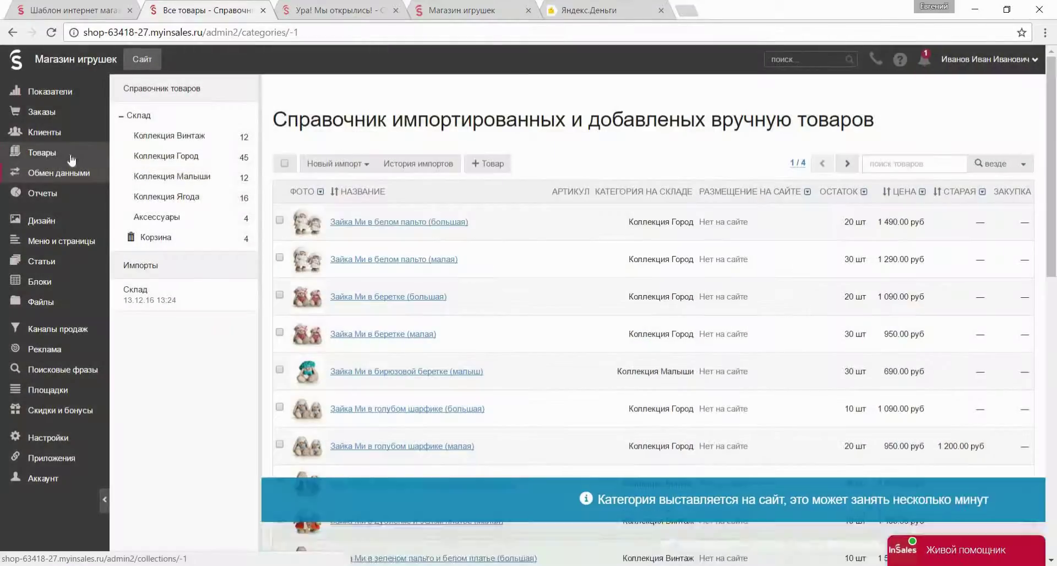
pyautogui.click(70, 153)
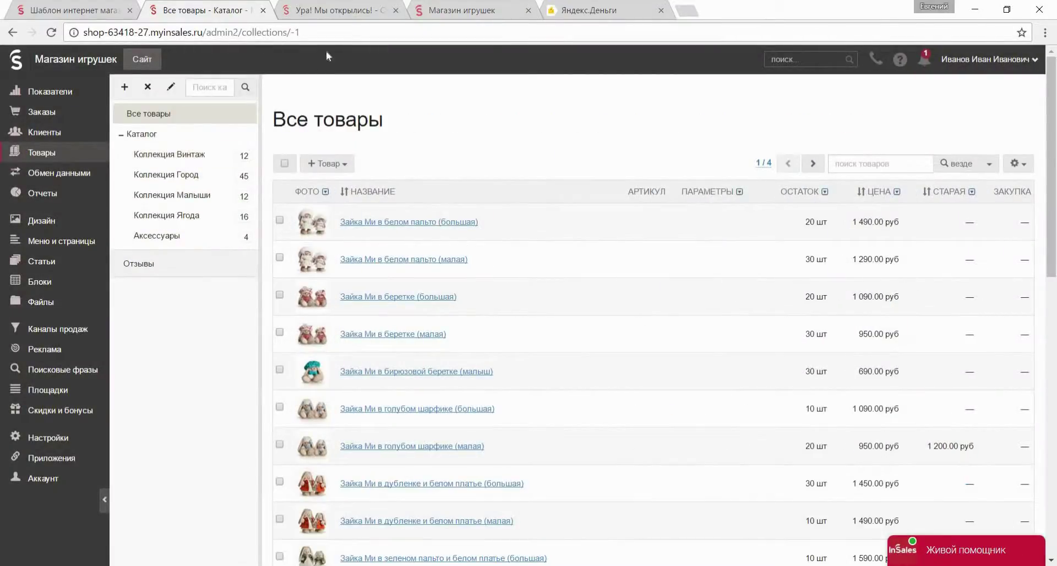
# Reload the storefront to confirm the menu lists Винтаж, Город, Малыши, Ягода and Аксессуары.
pyautogui.click(457, 10)
pyautogui.click(223, 130)
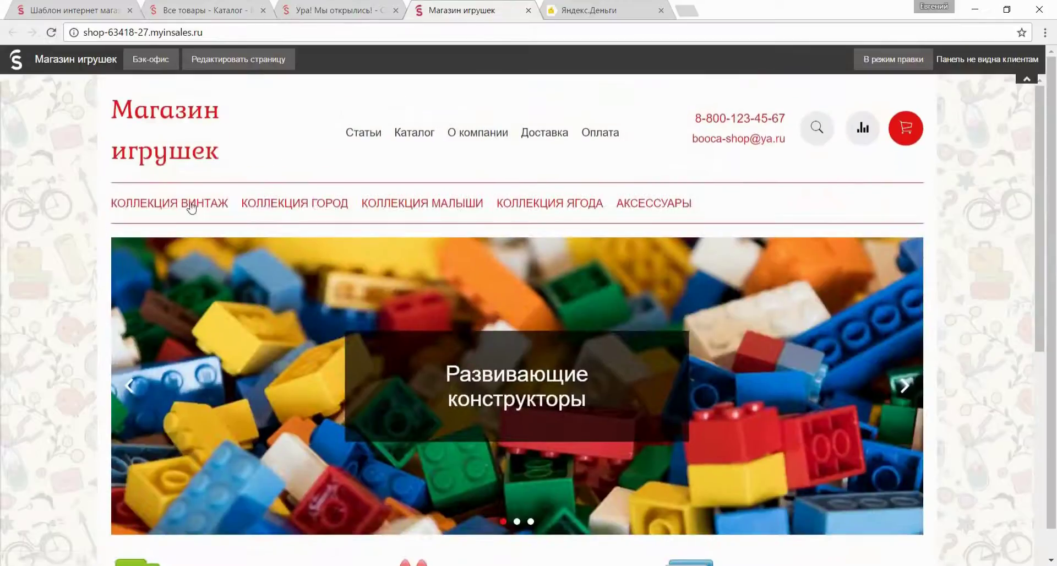
pyautogui.scroll(-8, 461, 275)
pyautogui.scroll(8, 462, 275)
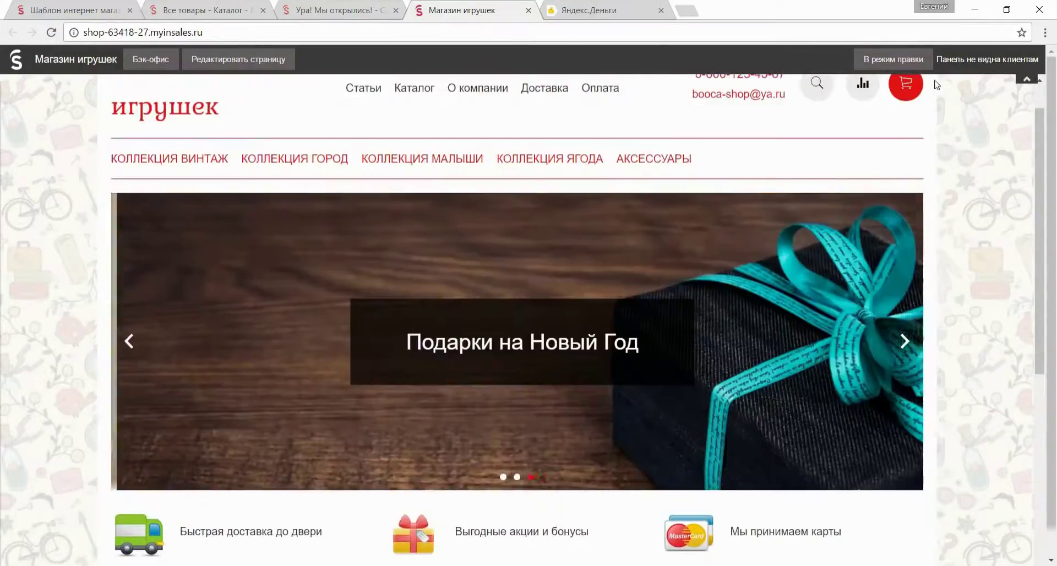
pyautogui.click(893, 59)
# Rename homepage special category 1 from Пирожные to Винтаж and look up the Винтаж collection slug.
pyautogui.click(126, 212)
pyautogui.scroll(-10, 110, 231)
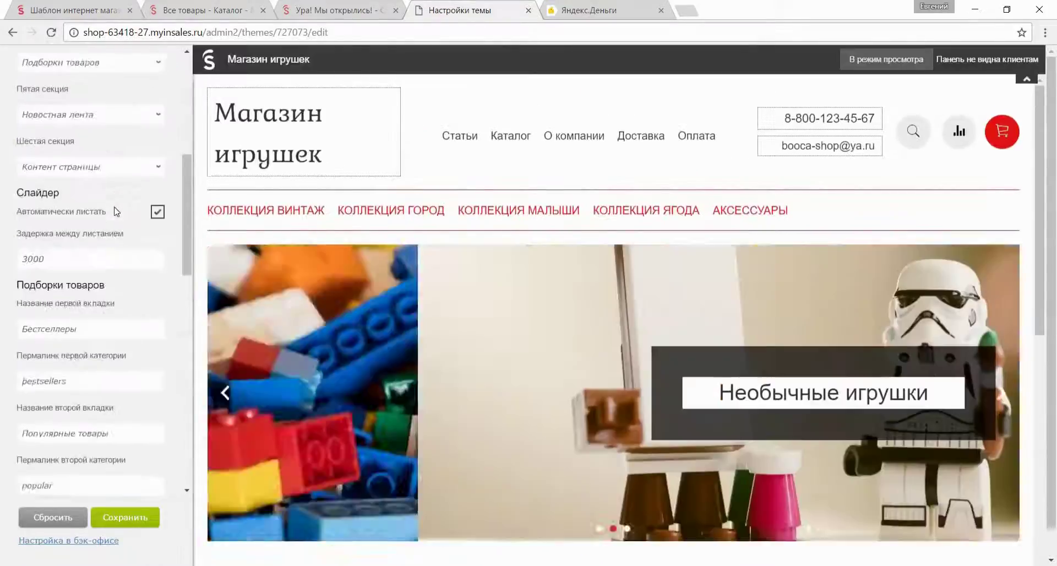
pyautogui.doubleClick(29, 241)
pyautogui.write('Ви')
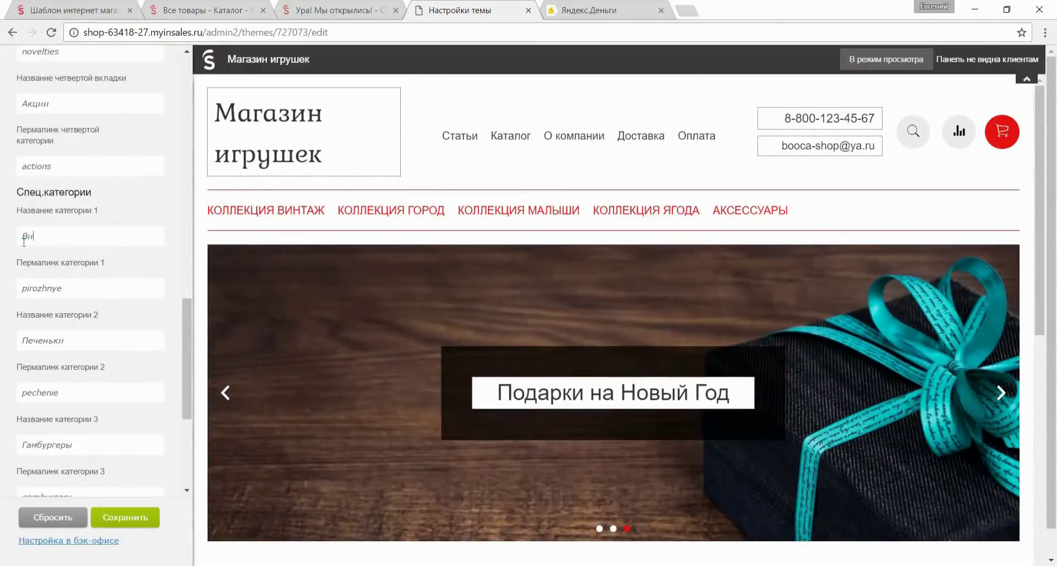
pyautogui.write('нтаж')
pyautogui.middleClick(338, 9)
pyautogui.click(204, 10)
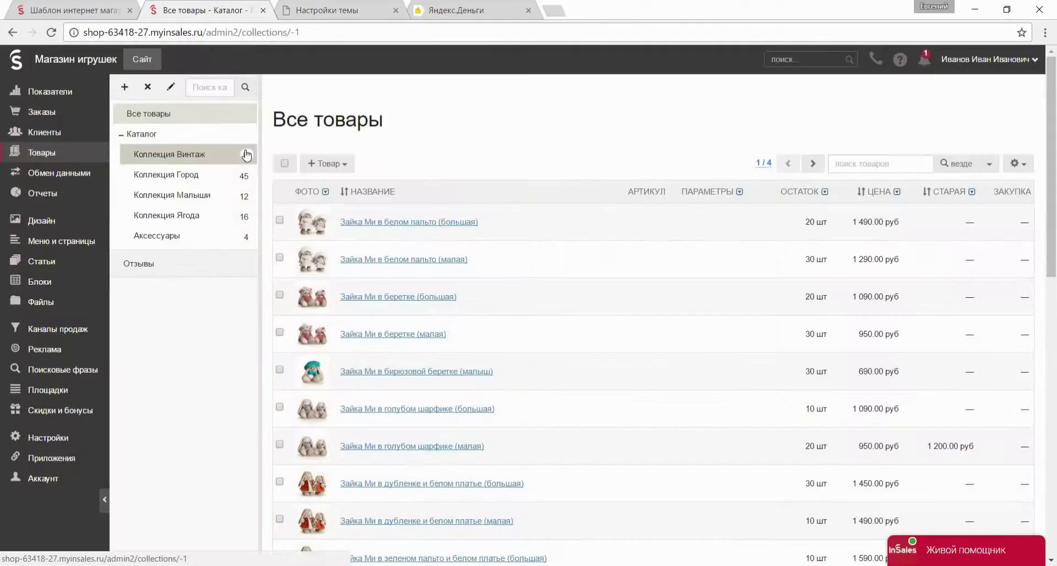
pyautogui.click(243, 154)
pyautogui.click(527, 185)
pyautogui.click(372, 6)
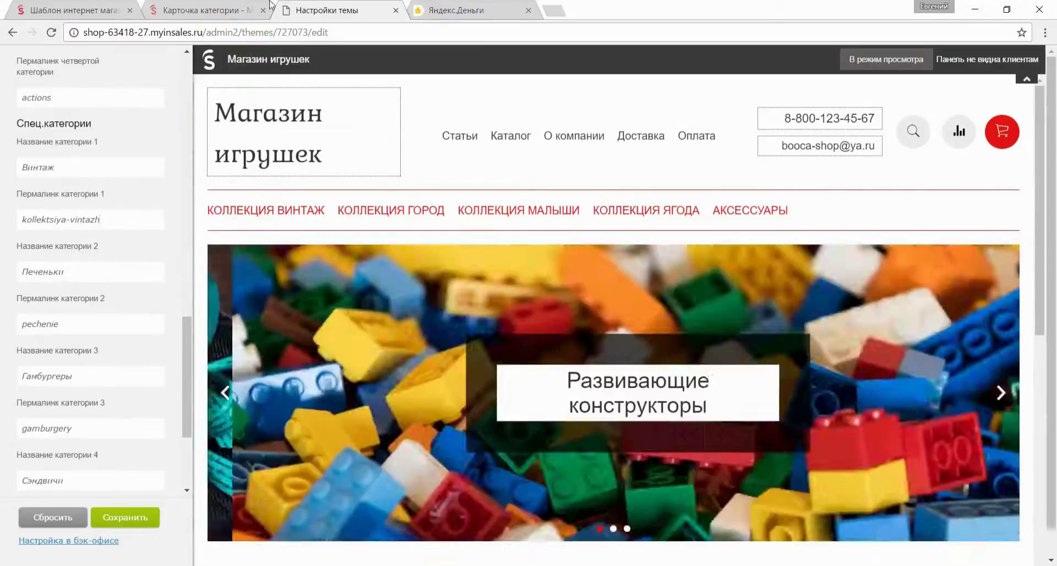
# Set special category 2 to Город with the permalink kollektsiya-gorod.
pyautogui.click(203, 10)
pyautogui.rightClick(213, 183)
pyautogui.click(165, 174)
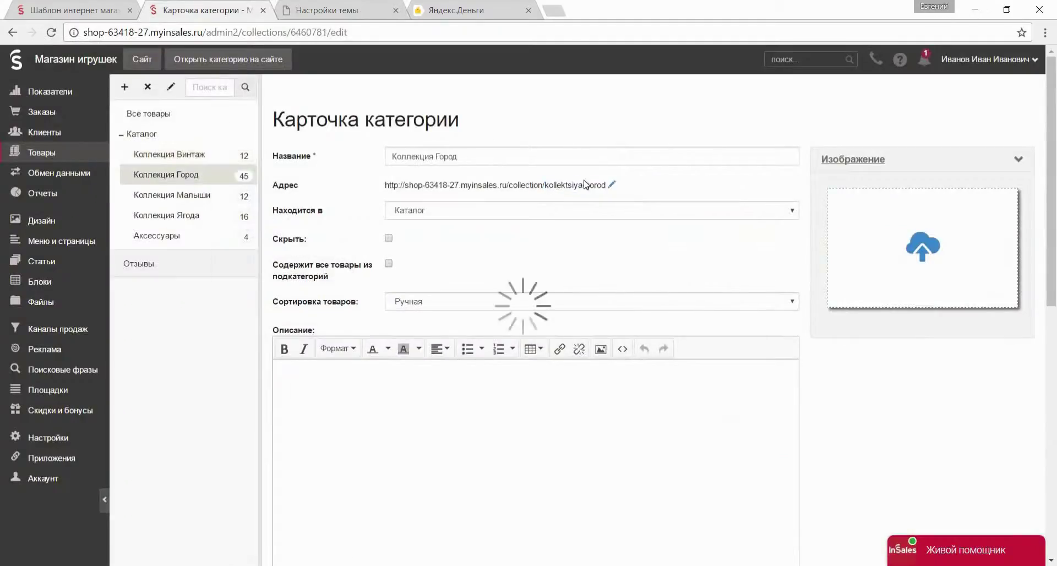
pyautogui.click(585, 185)
pyautogui.hotkey('ctrl', 'c')
pyautogui.hotkey('ctrl', 'Tab')
pyautogui.write('Город')
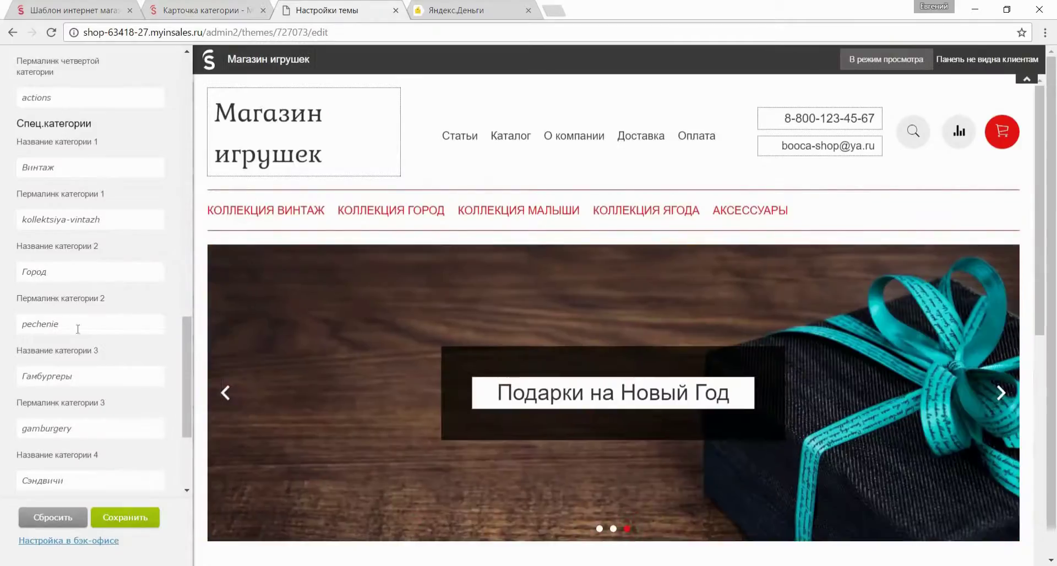
pyautogui.doubleClick(40, 324)
pyautogui.hotkey('ctrl', 'v')
pyautogui.scroll(-5, 82, 330)
# Replace special category 3's name Гамбургеры with Малыши.
pyautogui.hotkey('ctrl', 'shift', 'Tab')
pyautogui.click(247, 197)
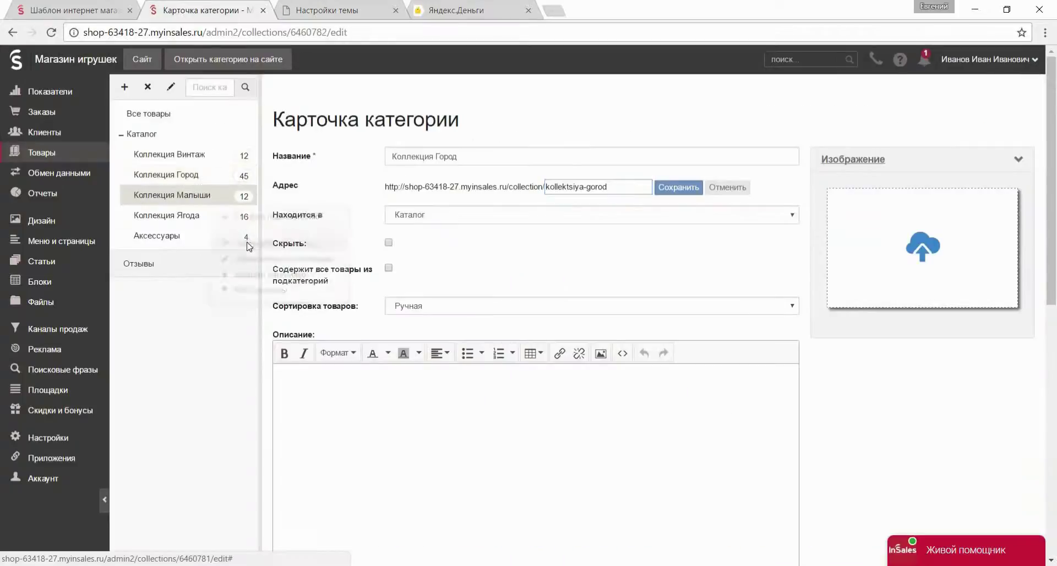
pyautogui.hotkey('ctrl', 'Tab')
pyautogui.moveTo(77, 238); pyautogui.dragTo(3, 242)
pyautogui.write('Мал')
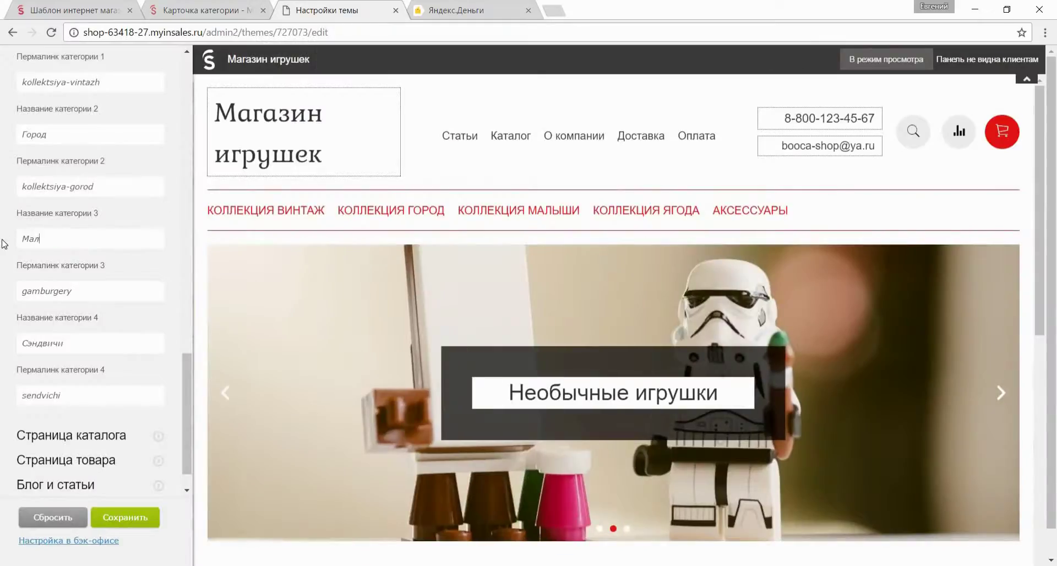
pyautogui.write('ыши')
pyautogui.press('Tab')
# Enter Ягода as special category 4 and save the theme settings.
pyautogui.click(234, 10)
pyautogui.click(248, 212)
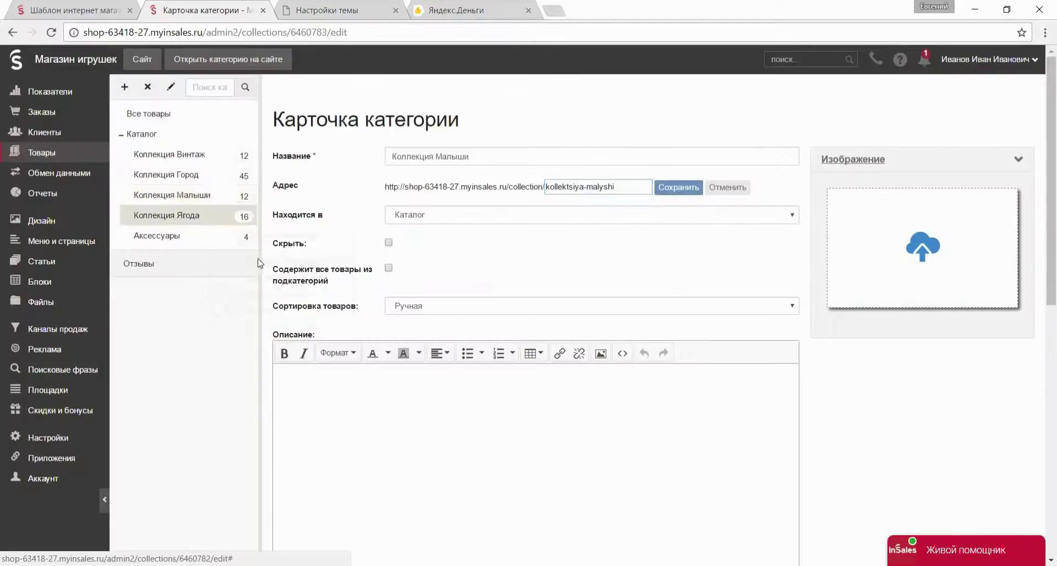
pyautogui.hotkey('ctrl', 'Tab')
pyautogui.write('Яго')
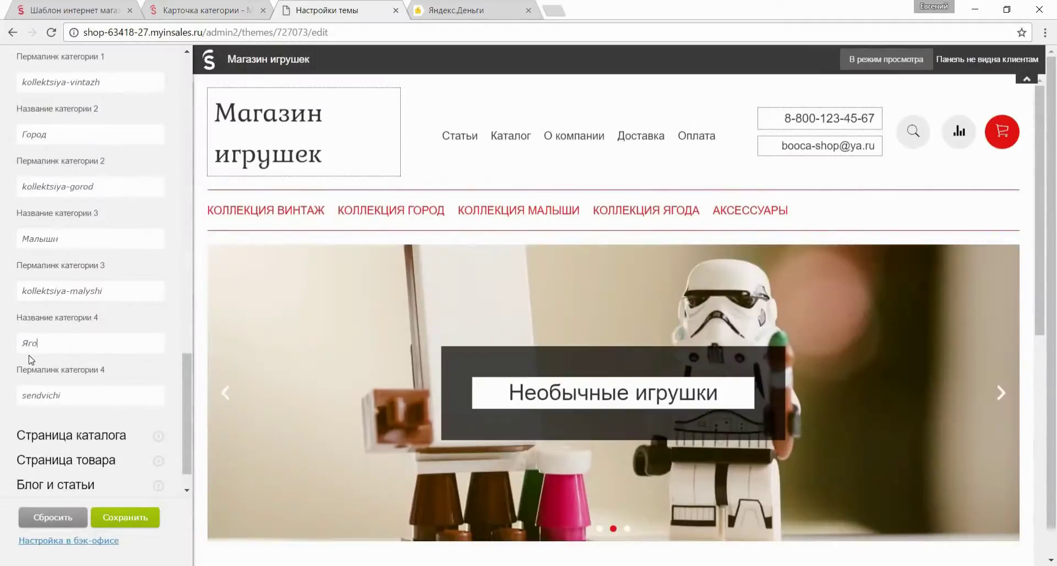
pyautogui.click(124, 517)
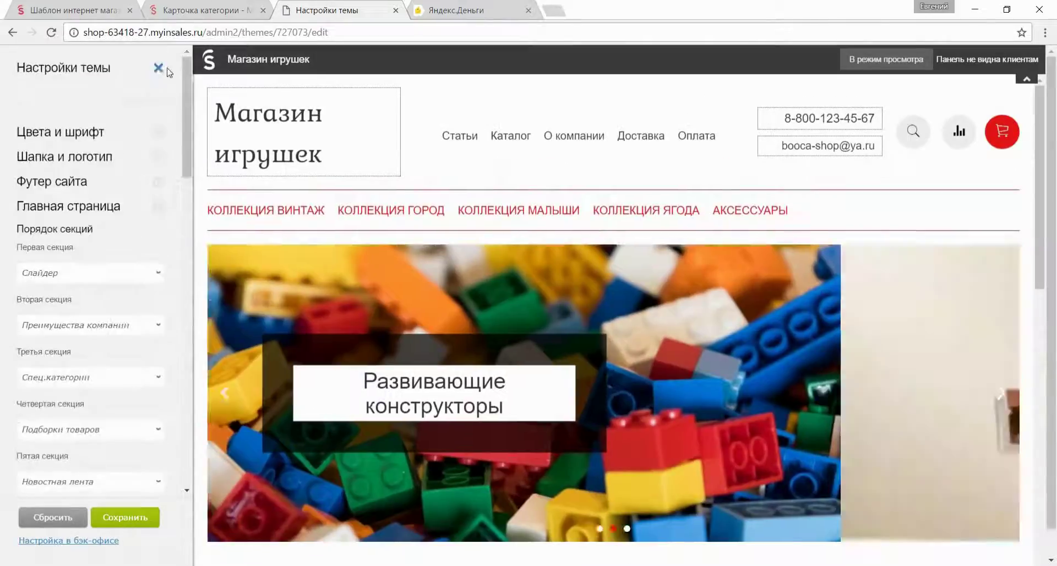
# Open the shop at its booca.ru domain.
pyautogui.click(163, 69)
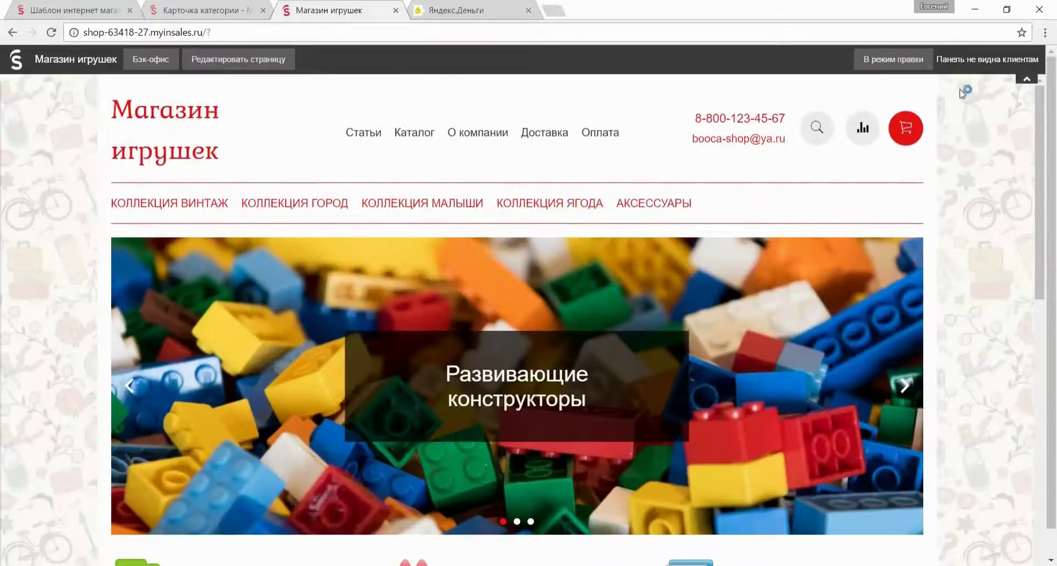
pyautogui.scroll(-8, 606, 121)
pyautogui.scroll(-3, 539, 132)
pyautogui.scroll(10, 496, 165)
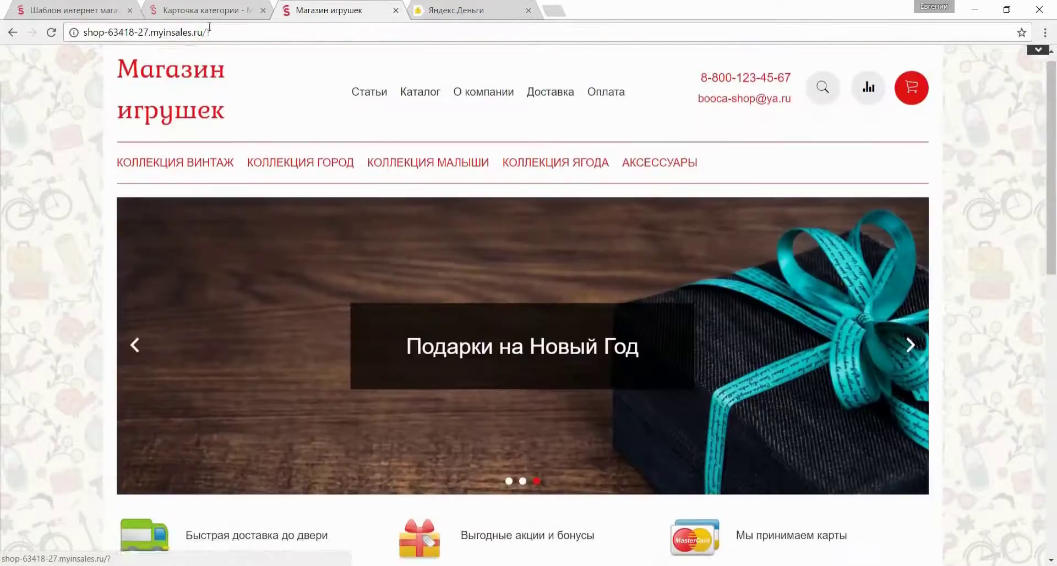
pyautogui.click(224, 33)
pyautogui.press('BackSpace')
pyautogui.write('booca.ru')
pyautogui.press('Return')
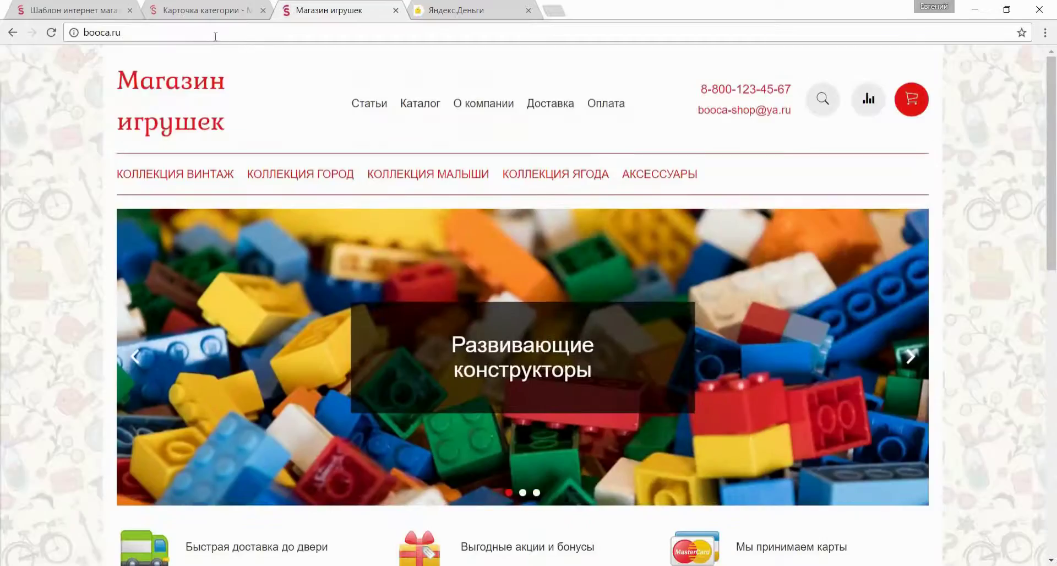
pyautogui.scroll(-7, 239, 270)
# Filter the Коллекция Винтаж collection by size 31 см and the Новинка label.
pyautogui.click(239, 270)
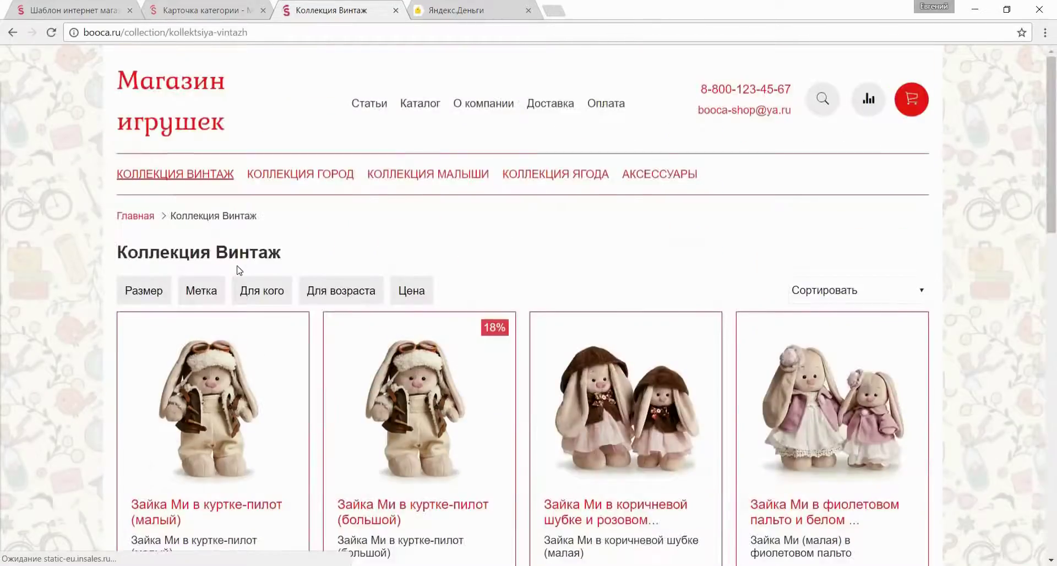
pyautogui.click(143, 290)
pyautogui.click(133, 324)
pyautogui.click(235, 302)
pyautogui.click(227, 325)
pyautogui.click(278, 396)
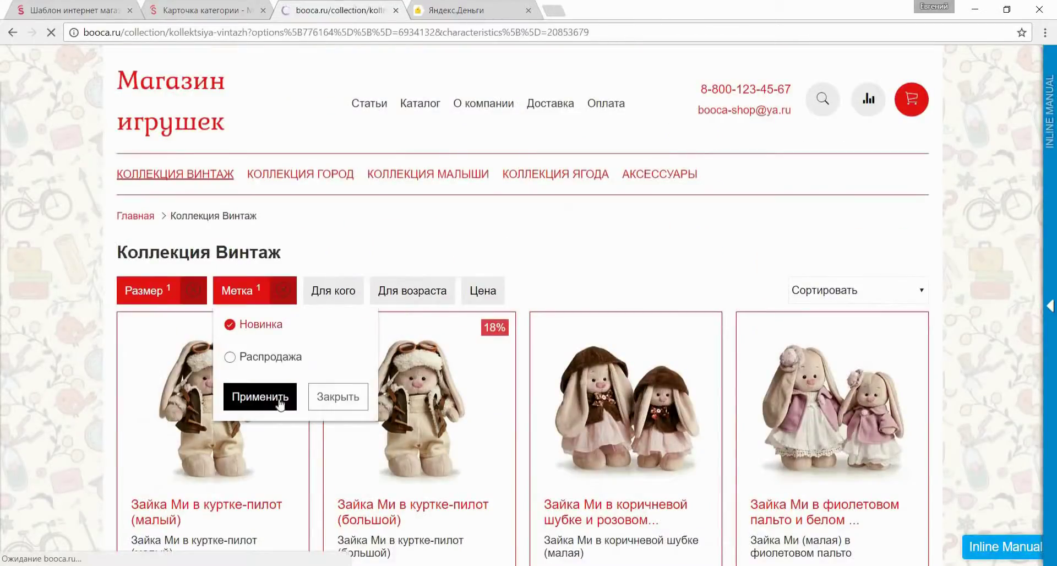
# Open the remaining bunny, browse its photos and characteristics, and add two to the cart.
pyautogui.click(214, 265)
pyautogui.scroll(-4, 443, 311)
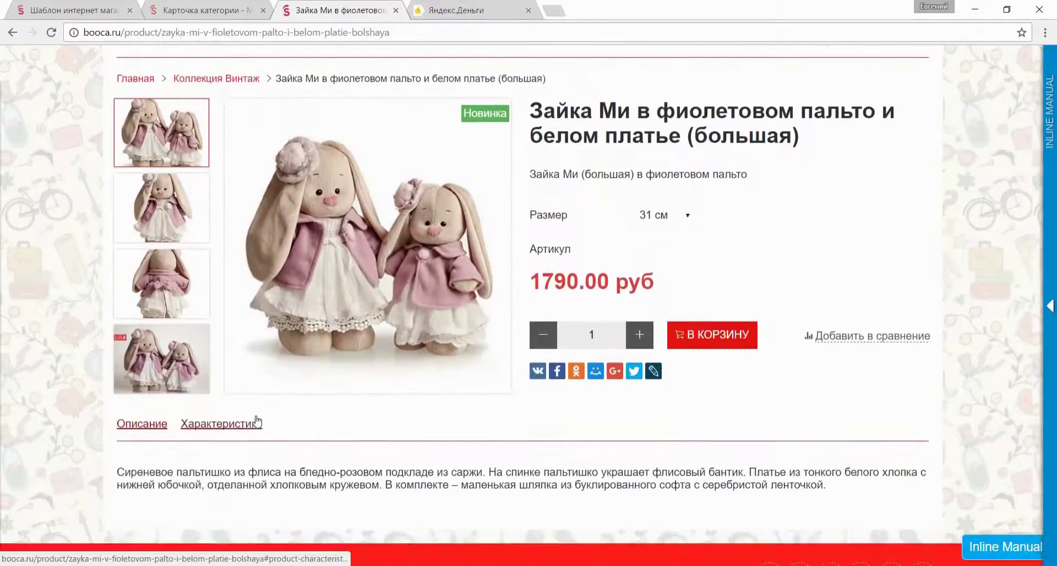
pyautogui.click(253, 356)
pyautogui.scroll(4, 231, 385)
pyautogui.click(196, 330)
pyautogui.click(179, 391)
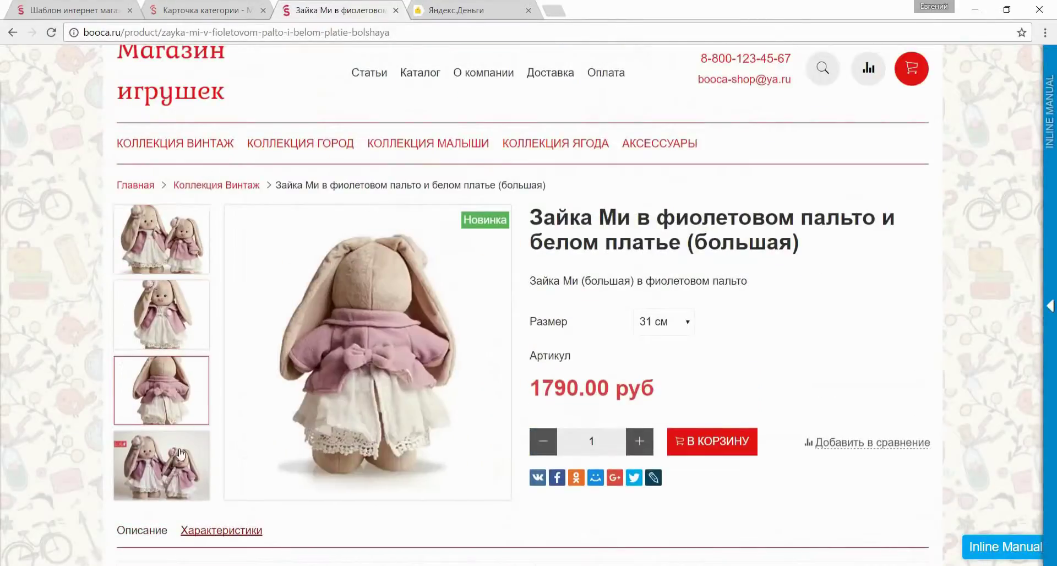
pyautogui.click(181, 457)
pyautogui.click(694, 441)
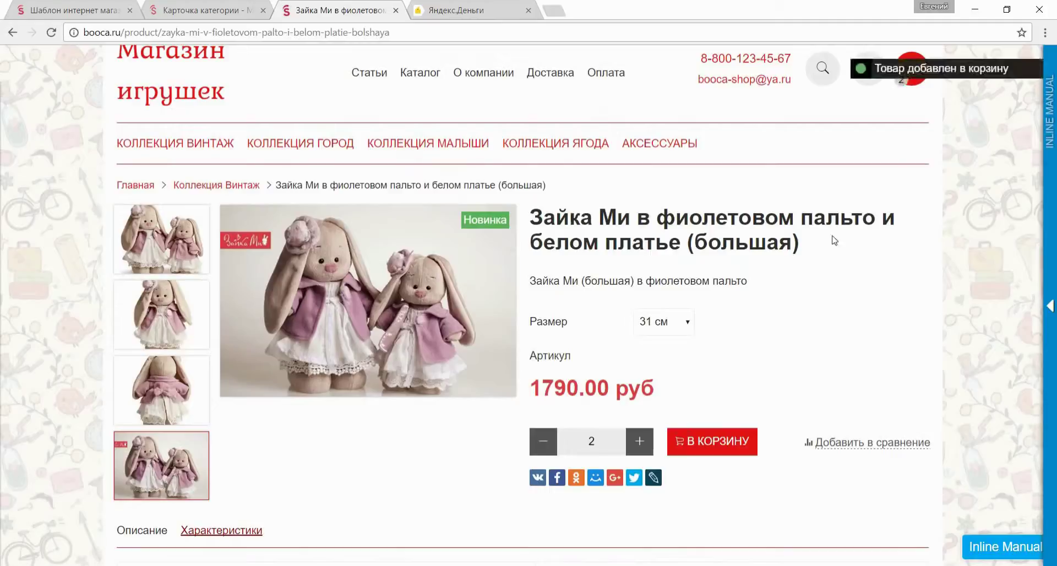
pyautogui.click(911, 78)
pyautogui.click(245, 14)
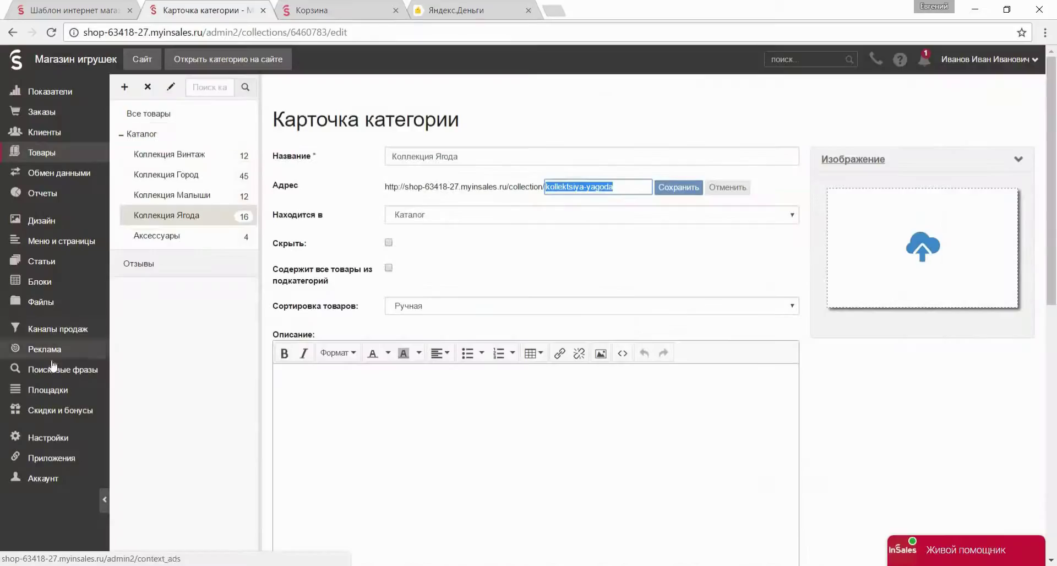
# Switch the store's checkout form to Оформление заказа 2.0 (Beta).
pyautogui.click(47, 437)
pyautogui.click(189, 198)
pyautogui.scroll(-5, 381, 212)
pyautogui.click(495, 391)
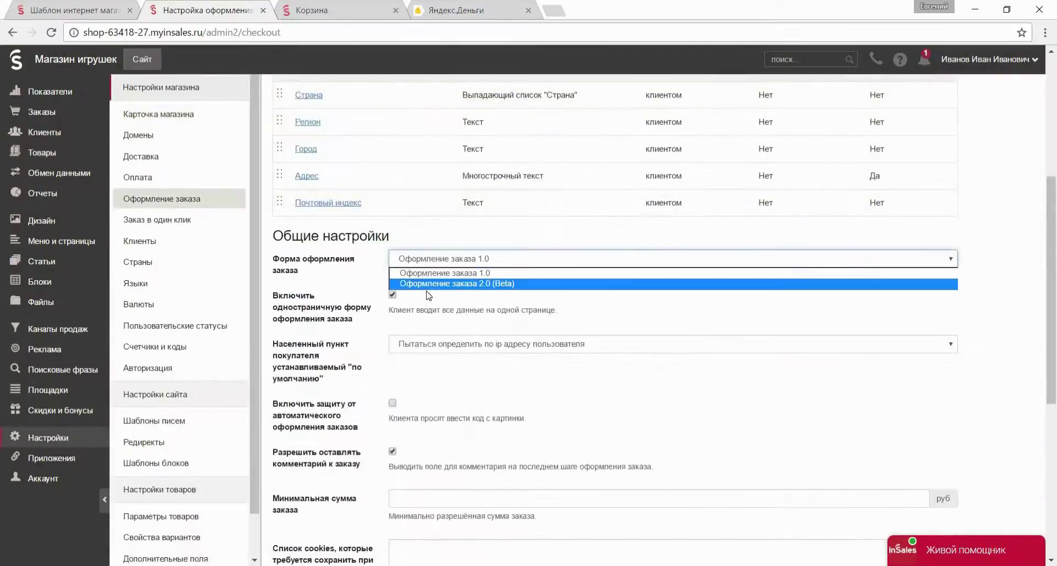
pyautogui.click(440, 413)
pyautogui.click(606, 132)
# Start checkout from the cart and choose Владивосток as the buyer's city.
pyautogui.click(311, 10)
pyautogui.click(823, 504)
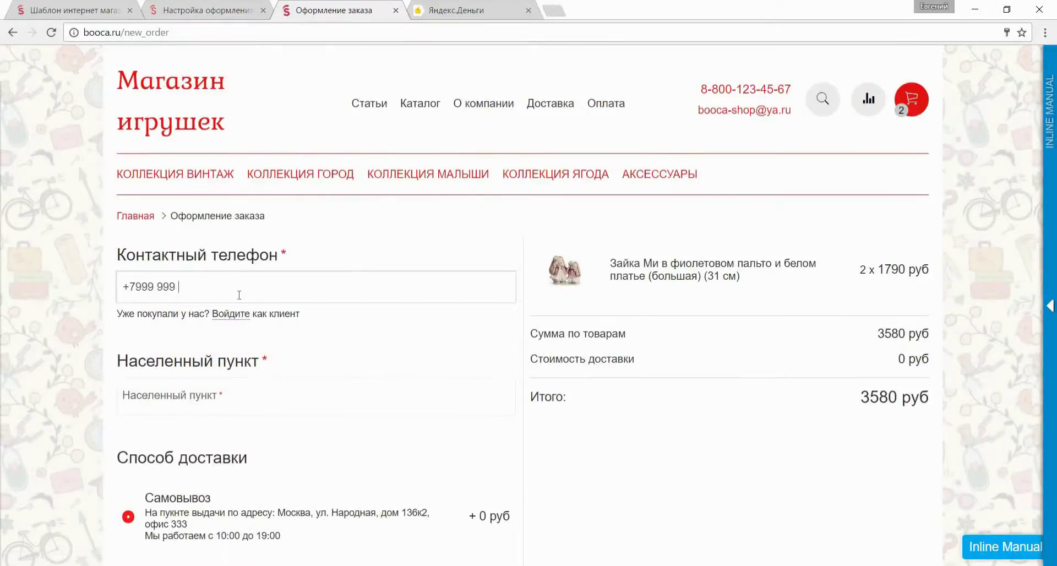
pyautogui.scroll(-3, 240, 295)
pyautogui.click(253, 317)
pyautogui.write('Вла')
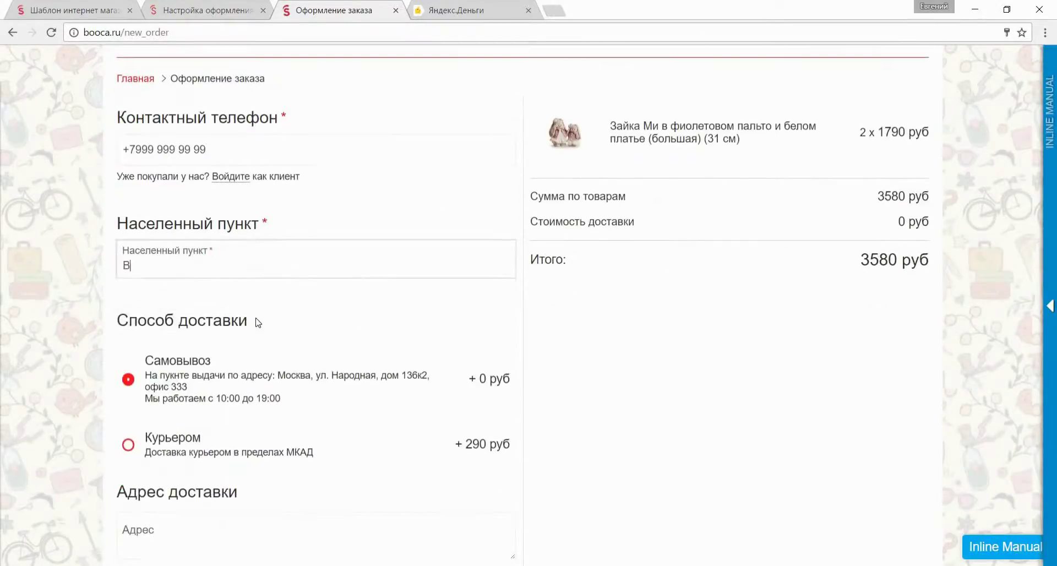
pyautogui.click(250, 367)
pyautogui.click(220, 10)
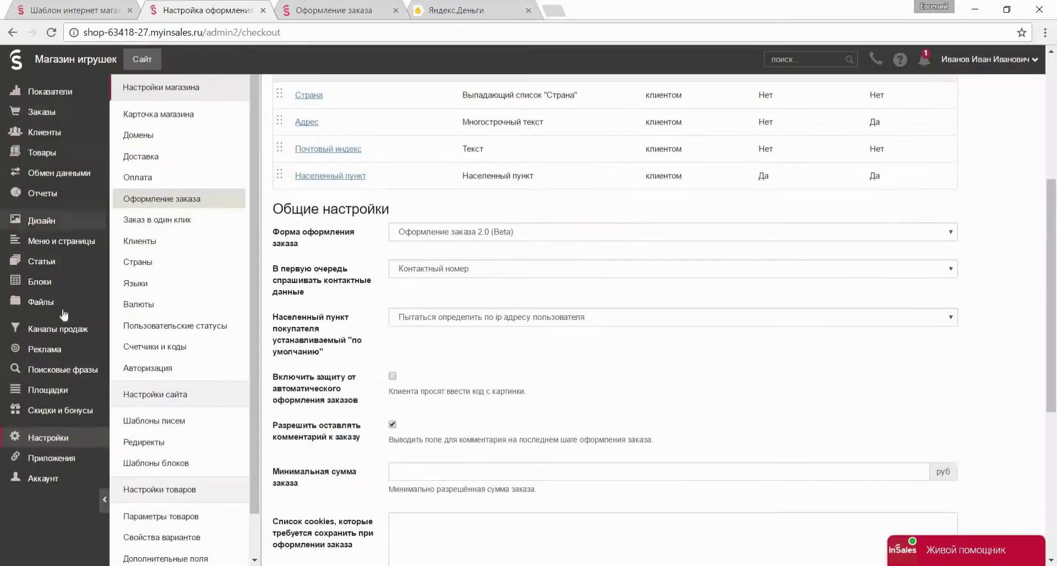
# Add Посылка Почтой России delivery with a 130 руб packaging cost, then reload checkout.
pyautogui.click(141, 156)
pyautogui.click(308, 282)
pyautogui.click(353, 402)
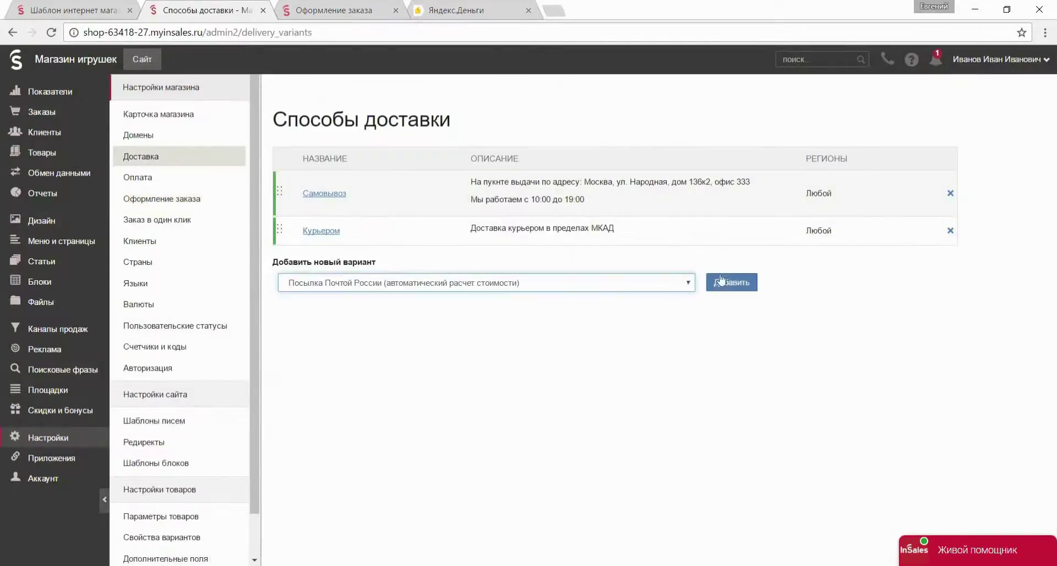
pyautogui.click(726, 282)
pyautogui.scroll(-5, 385, 247)
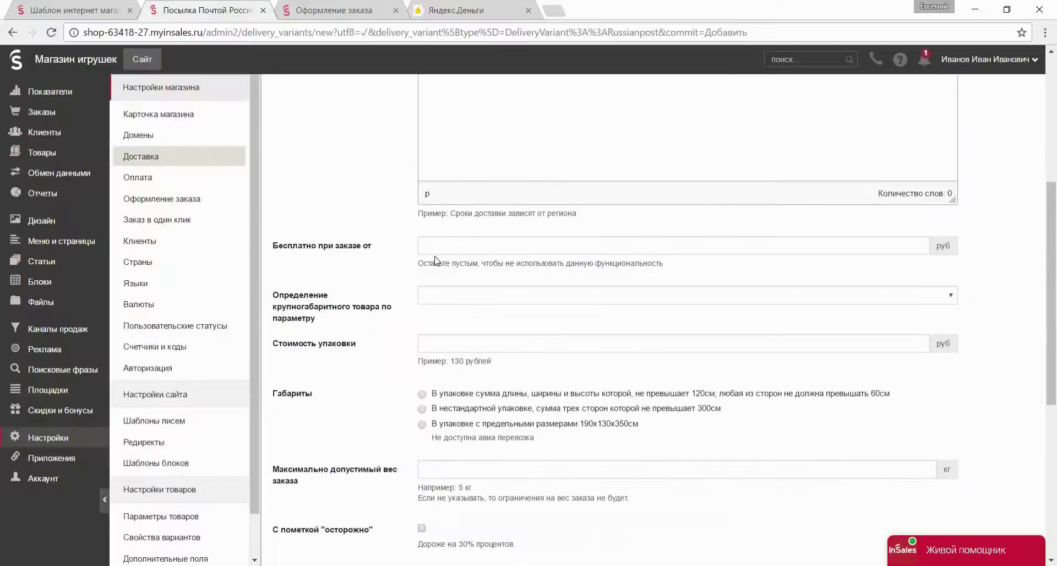
pyautogui.scroll(-3, 441, 300)
pyautogui.click(463, 207)
pyautogui.write('130')
pyautogui.scroll(-4, 463, 275)
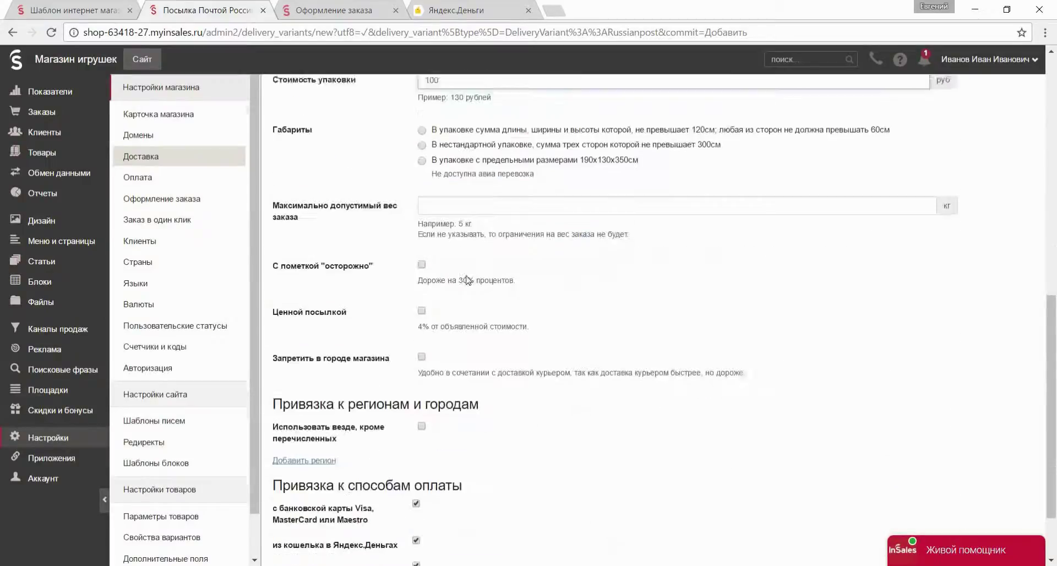
pyautogui.click(296, 509)
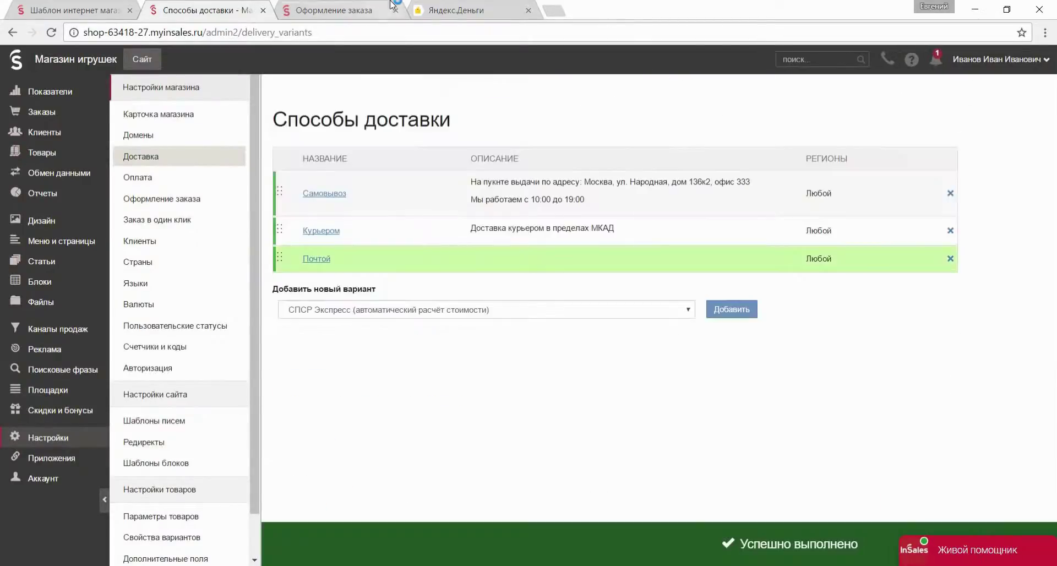
pyautogui.click(331, 10)
pyautogui.press('F5')
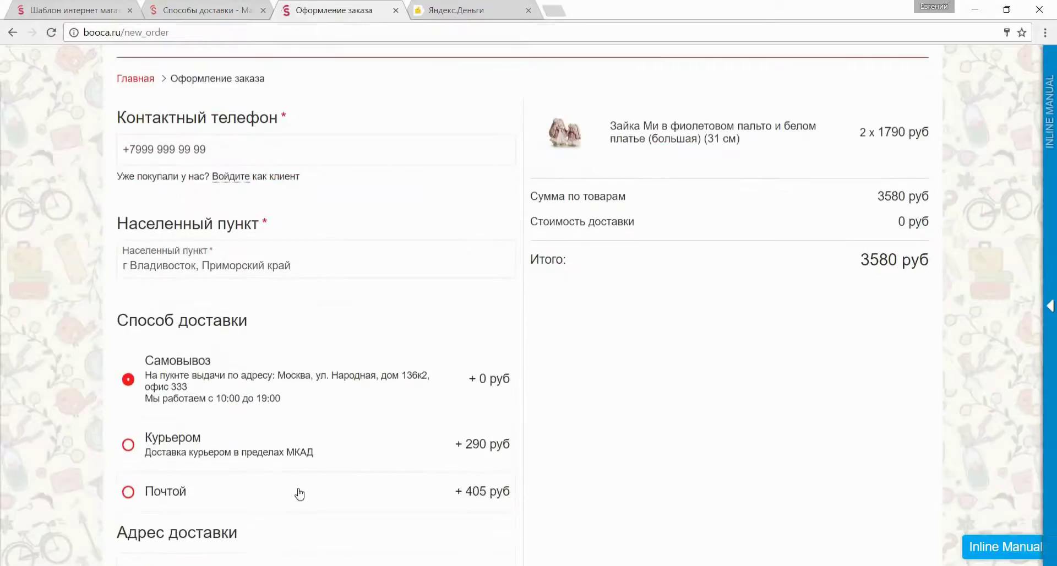
# Choose Почтой delivery and add the order comment «Как можно быстрее».
pyautogui.click(298, 490)
pyautogui.scroll(-6, 269, 275)
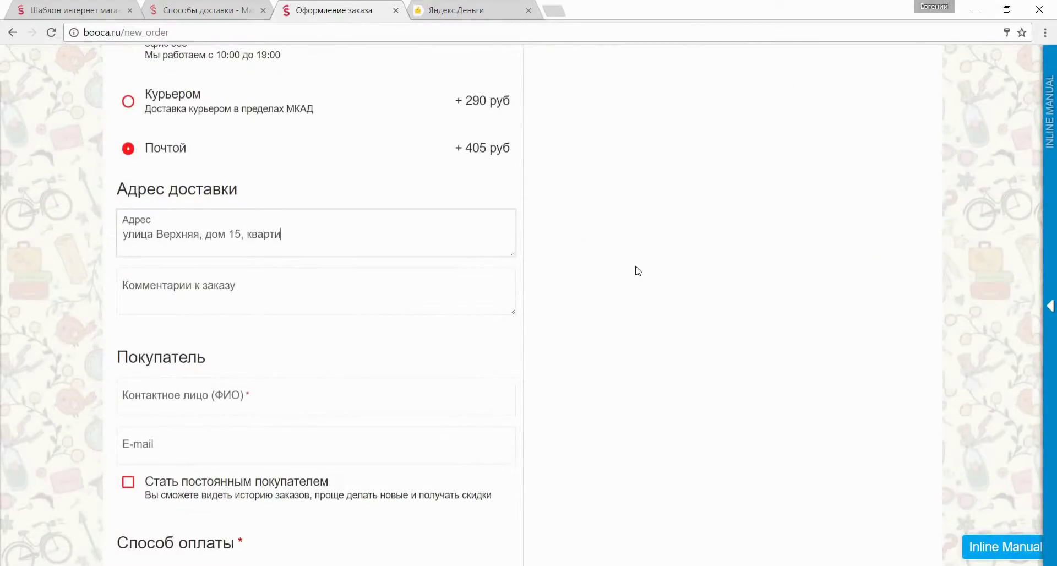
pyautogui.click(463, 306)
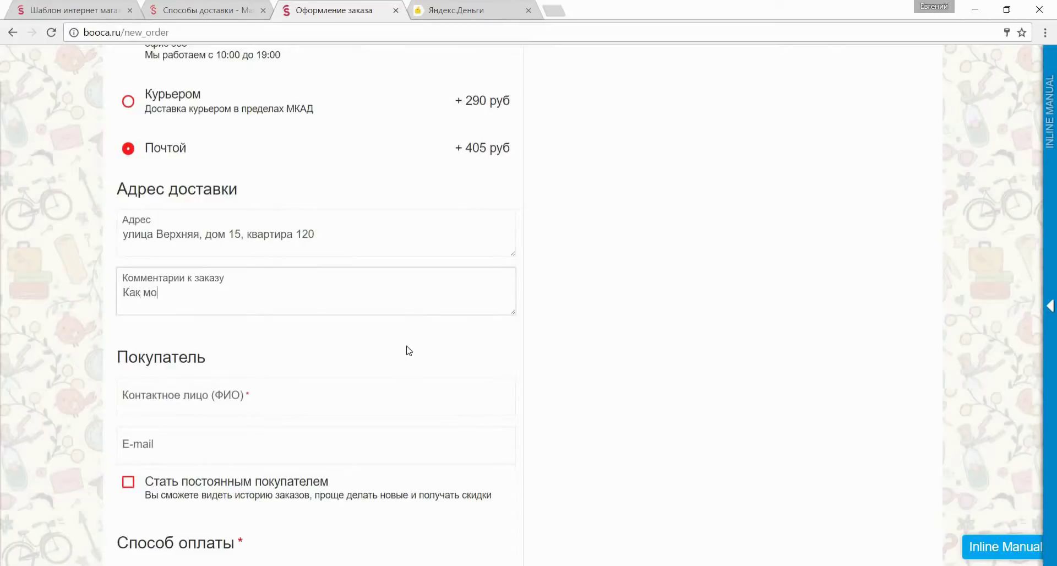
pyautogui.write('Как можно быстрее')
pyautogui.scroll(-3, 408, 350)
# Fill in the buyer's name and e-mail and sign up as a regular customer with a password.
pyautogui.press('Tab')
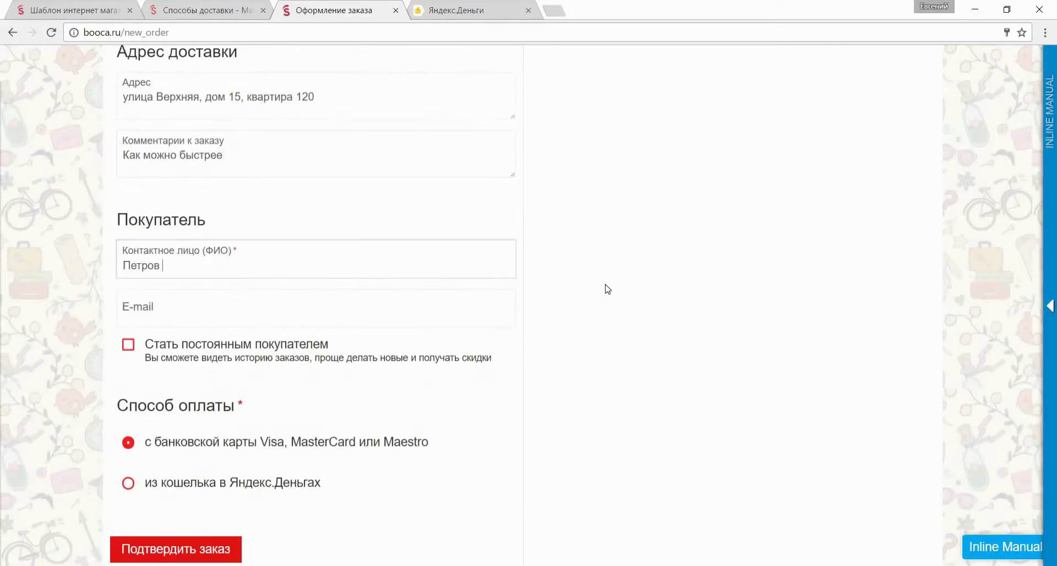
pyautogui.click(367, 305)
pyautogui.scroll(-2, 386, 307)
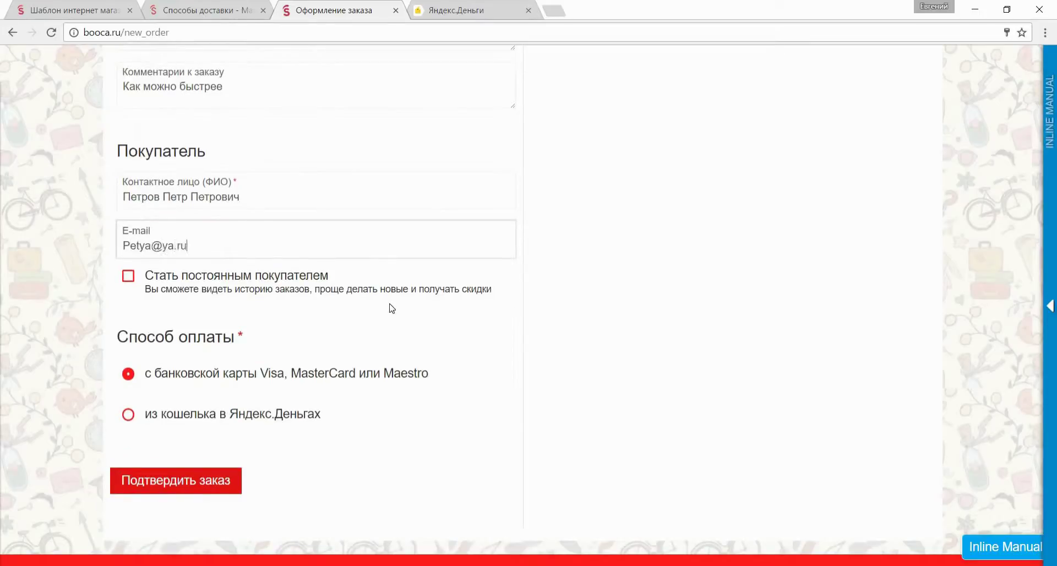
pyautogui.click(278, 290)
pyautogui.scroll(-2, 277, 275)
pyautogui.click(274, 259)
pyautogui.click(230, 320)
pyautogui.write('12345')
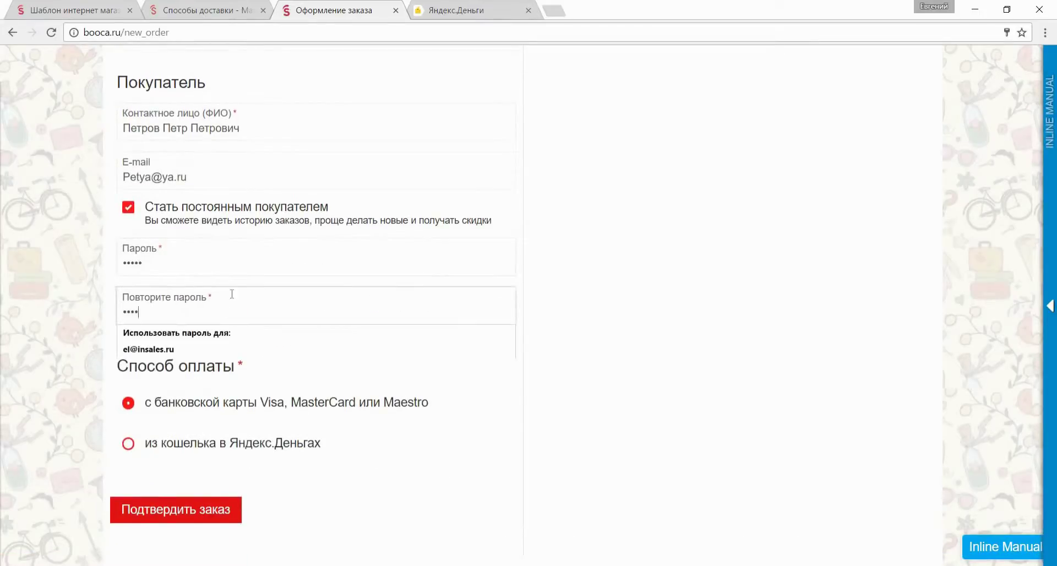
pyautogui.scroll(-2, 232, 279)
# Submit the order, dropping the regular-customer signup after the password error.
pyautogui.click(220, 402)
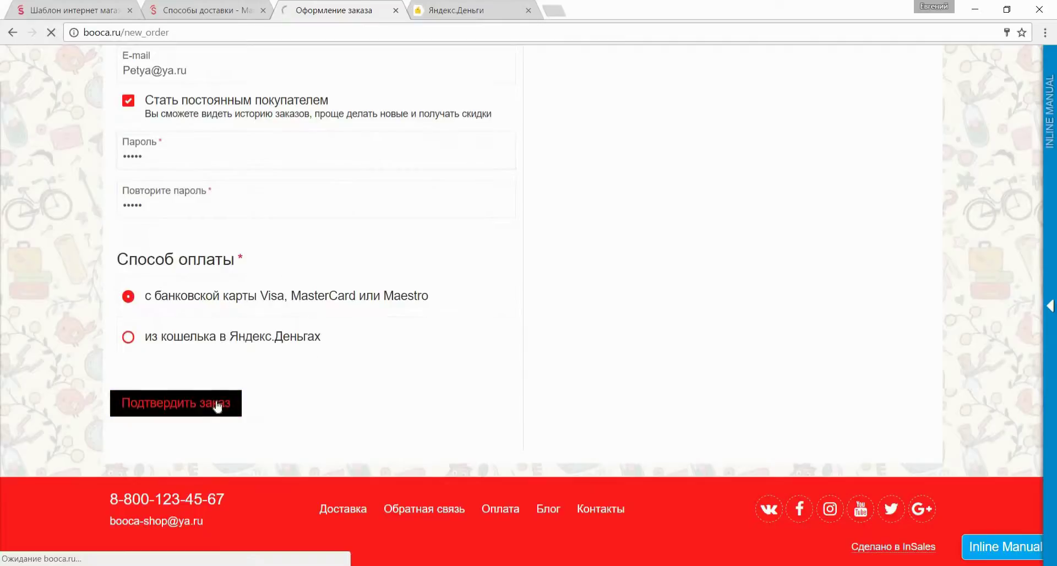
pyautogui.scroll(-6, 218, 405)
pyautogui.scroll(-4, 217, 406)
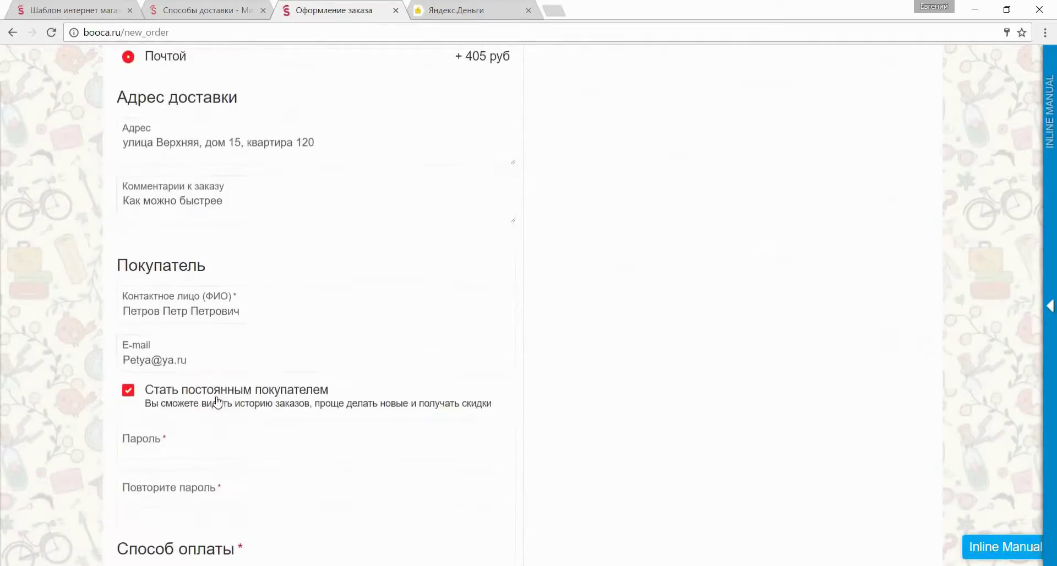
pyautogui.click(218, 405)
pyautogui.scroll(-3, 218, 406)
pyautogui.click(218, 406)
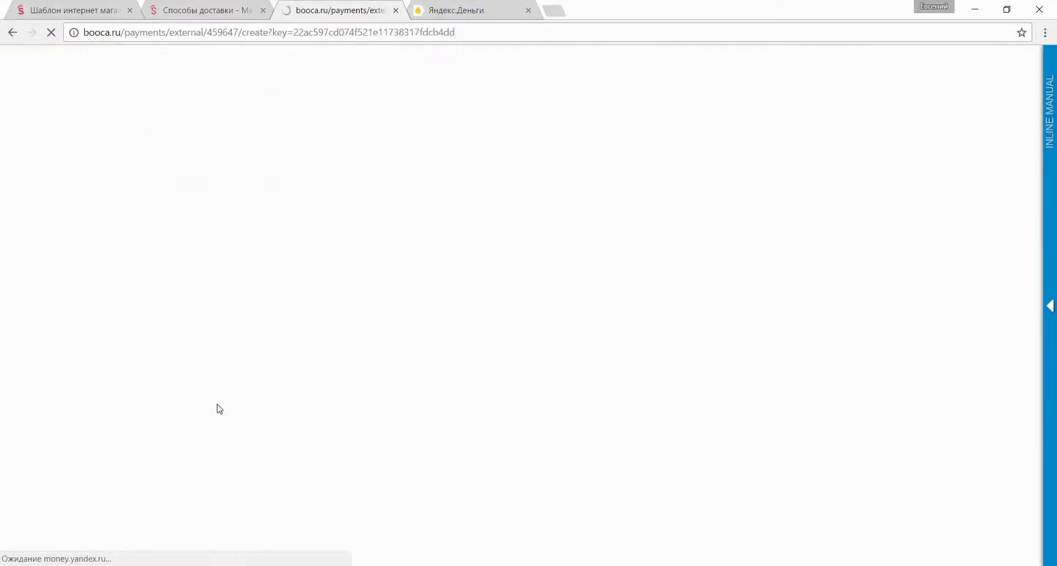
# Pay by card, entering the card number and expiry 01/2016, and submit the payment.
pyautogui.click(328, 397)
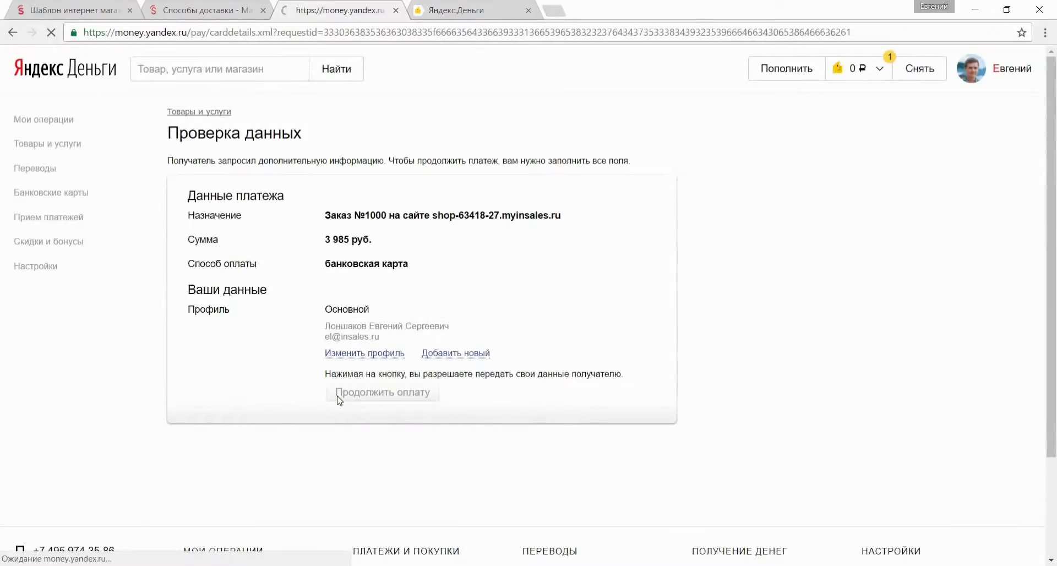
pyautogui.write('1234 5789 123')
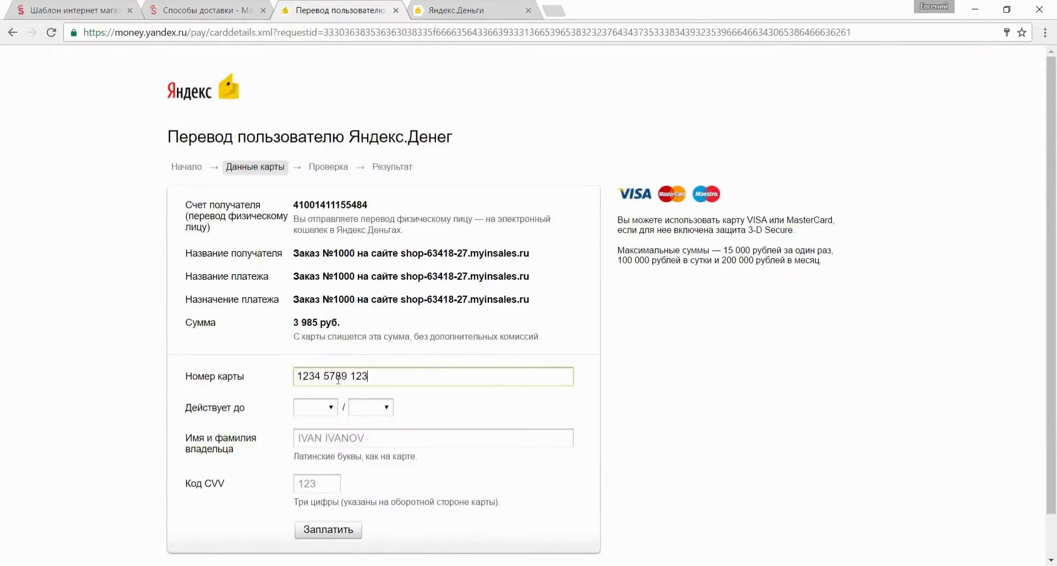
pyautogui.write('4 6789')
pyautogui.scroll(-1, 338, 379)
pyautogui.click(315, 360)
pyautogui.click(307, 382)
pyautogui.click(371, 360)
pyautogui.click(372, 387)
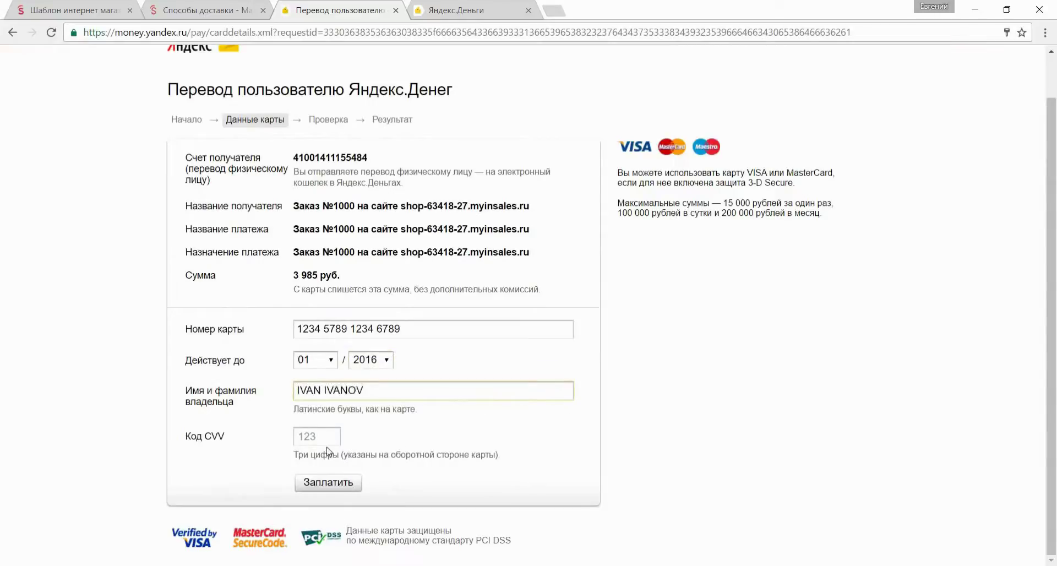
pyautogui.click(348, 483)
pyautogui.click(204, 10)
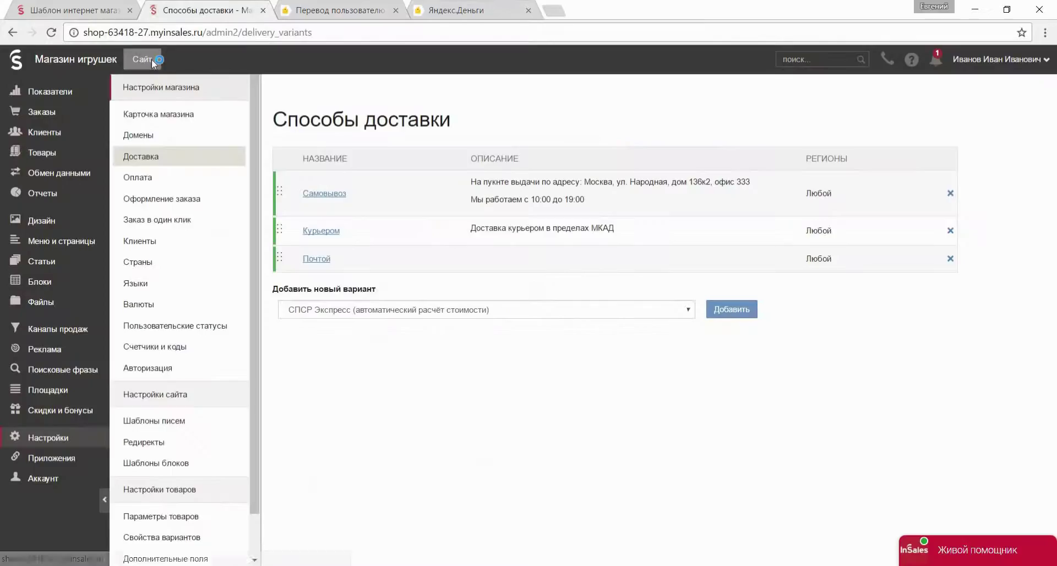
# On the live storefront, open Коллекция Город and the Зайка Ми Морячка (большая) product page, priced 890.00 руб.
pyautogui.click(151, 59)
pyautogui.scroll(-6, 604, 77)
pyautogui.scroll(-5, 604, 77)
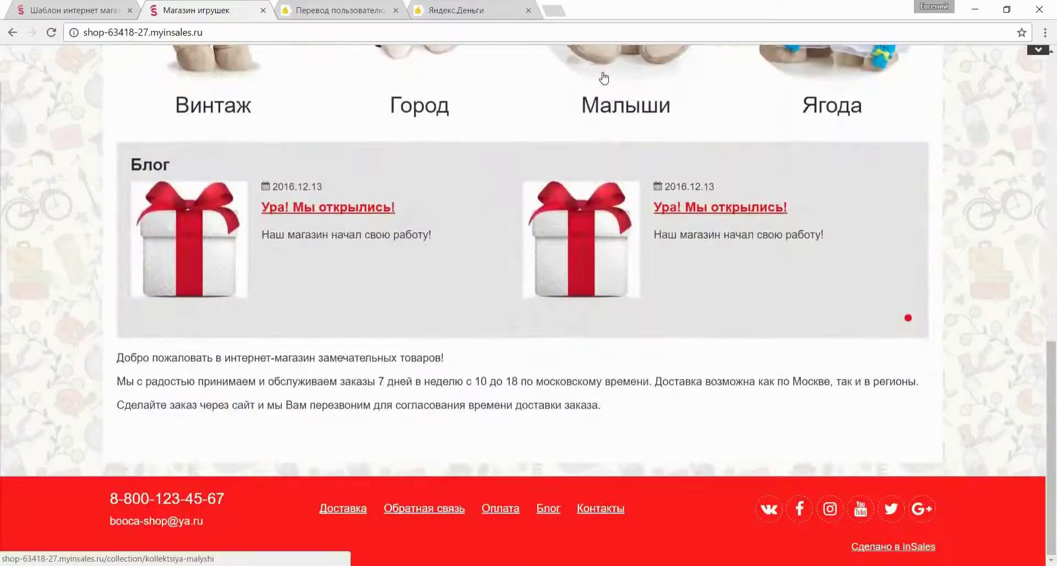
pyautogui.scroll(12, 604, 77)
pyautogui.click(300, 174)
pyautogui.scroll(-15, 509, 231)
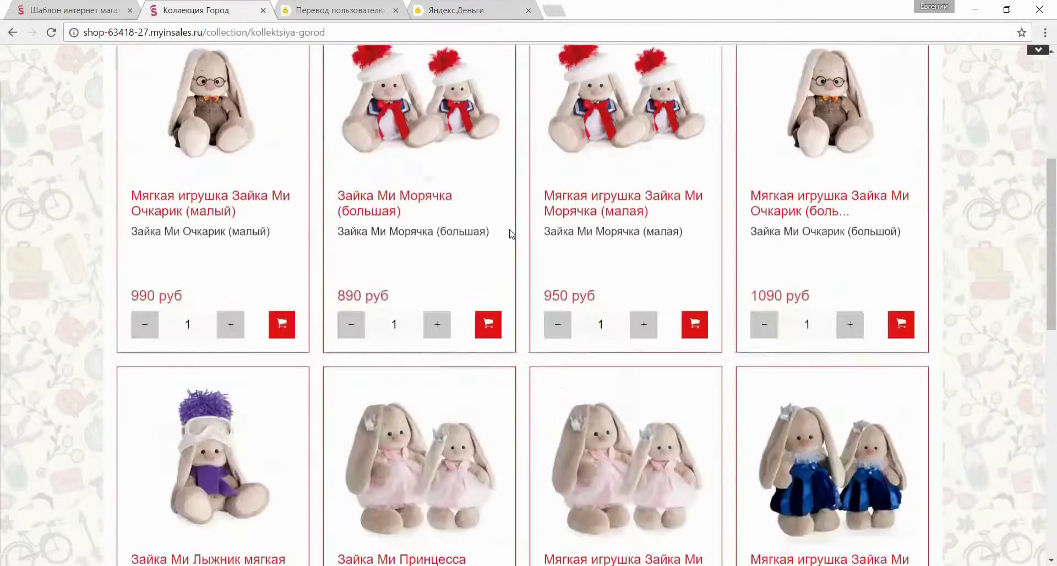
pyautogui.scroll(12, 509, 231)
pyautogui.click(457, 236)
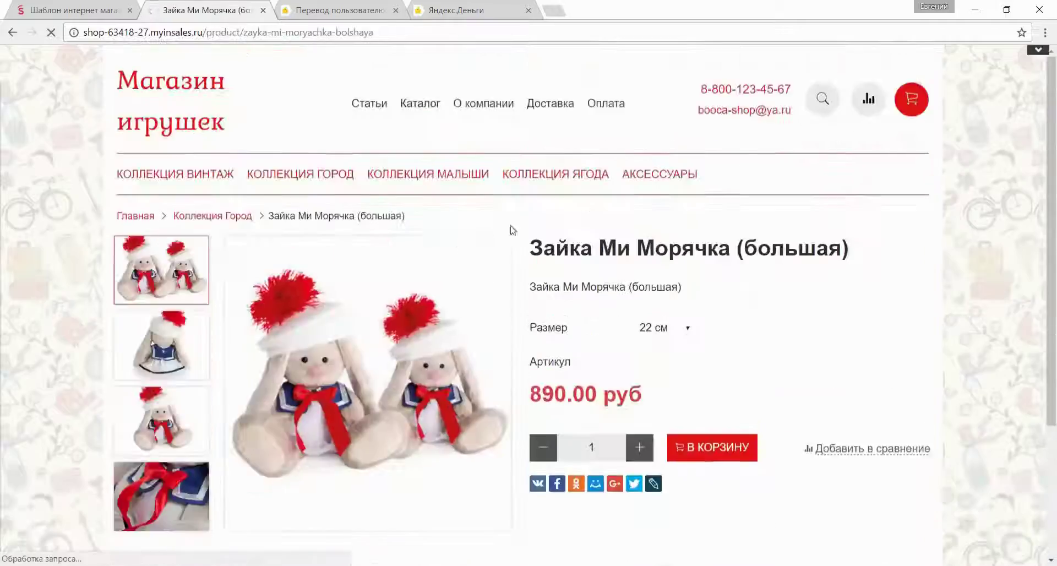